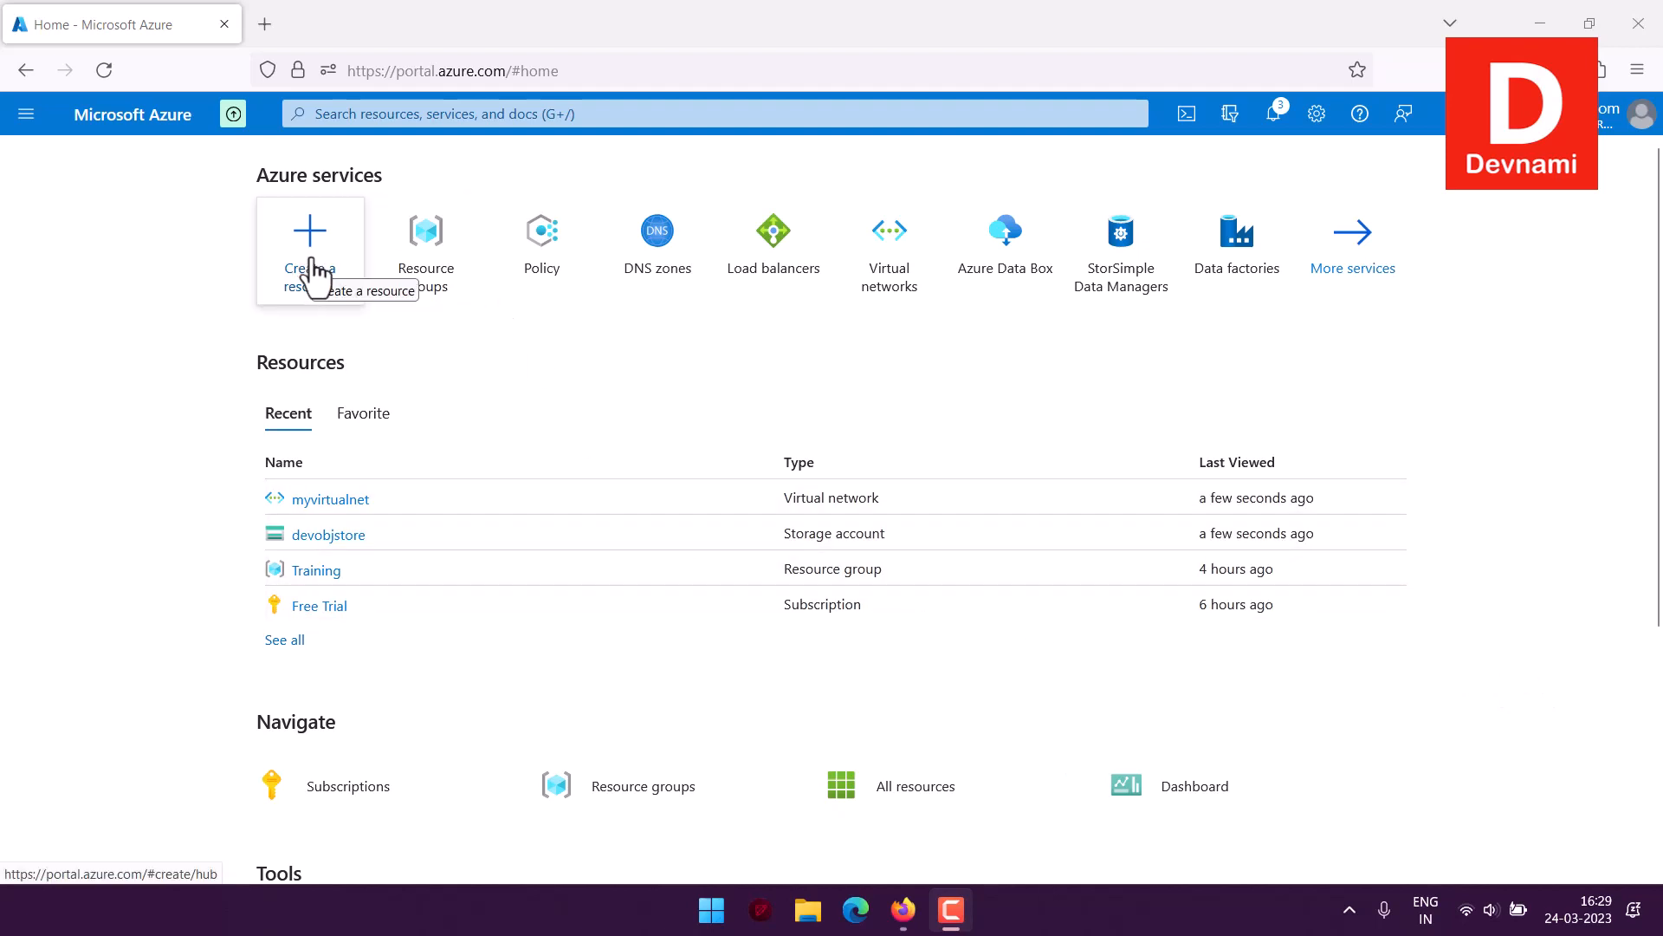
Open the list of all Azure services
{"action": "left_click", "coordinate": [26, 115]}
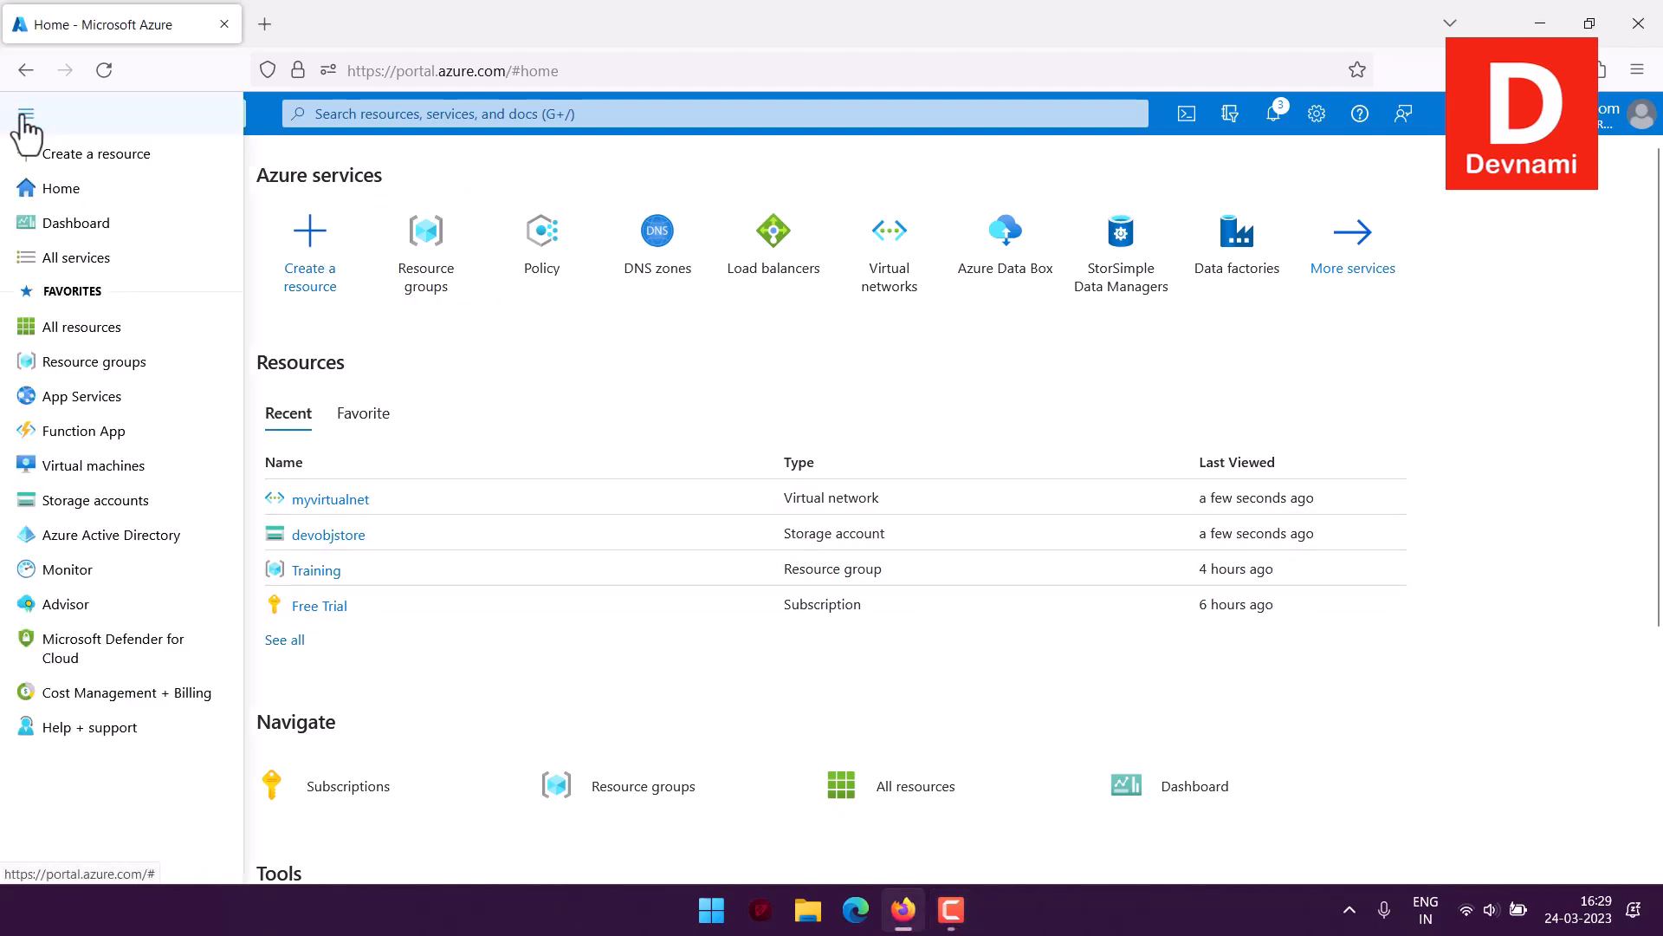
{"action": "left_click", "coordinate": [56, 260]}
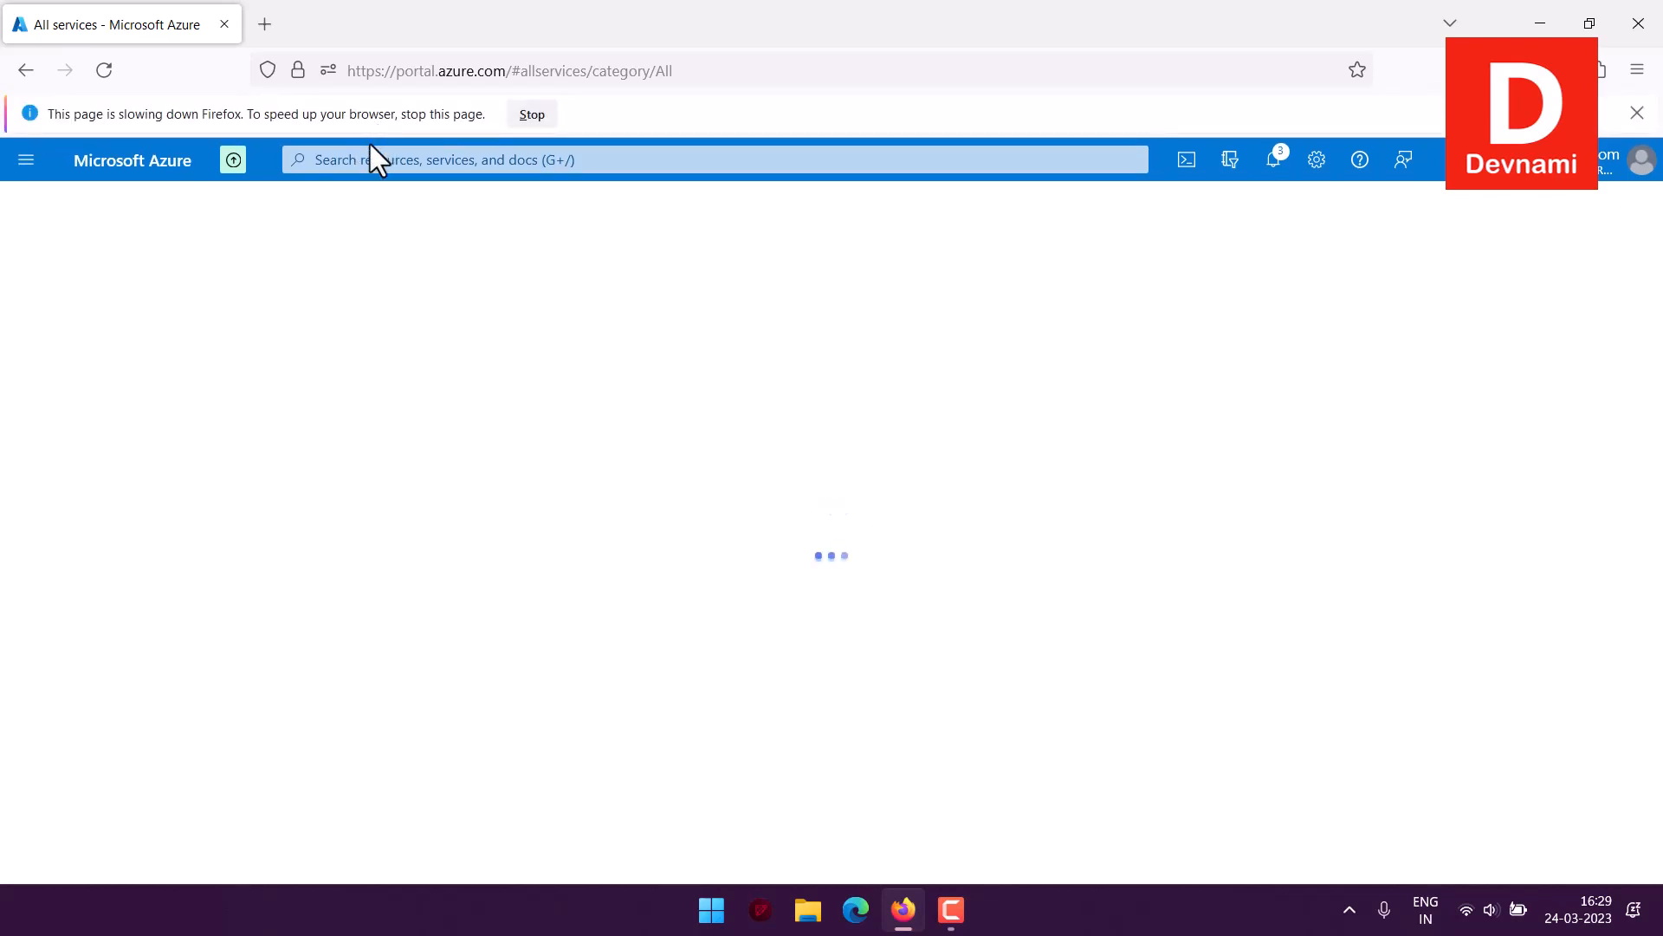
{"action": "left_click", "coordinate": [363, 126]}
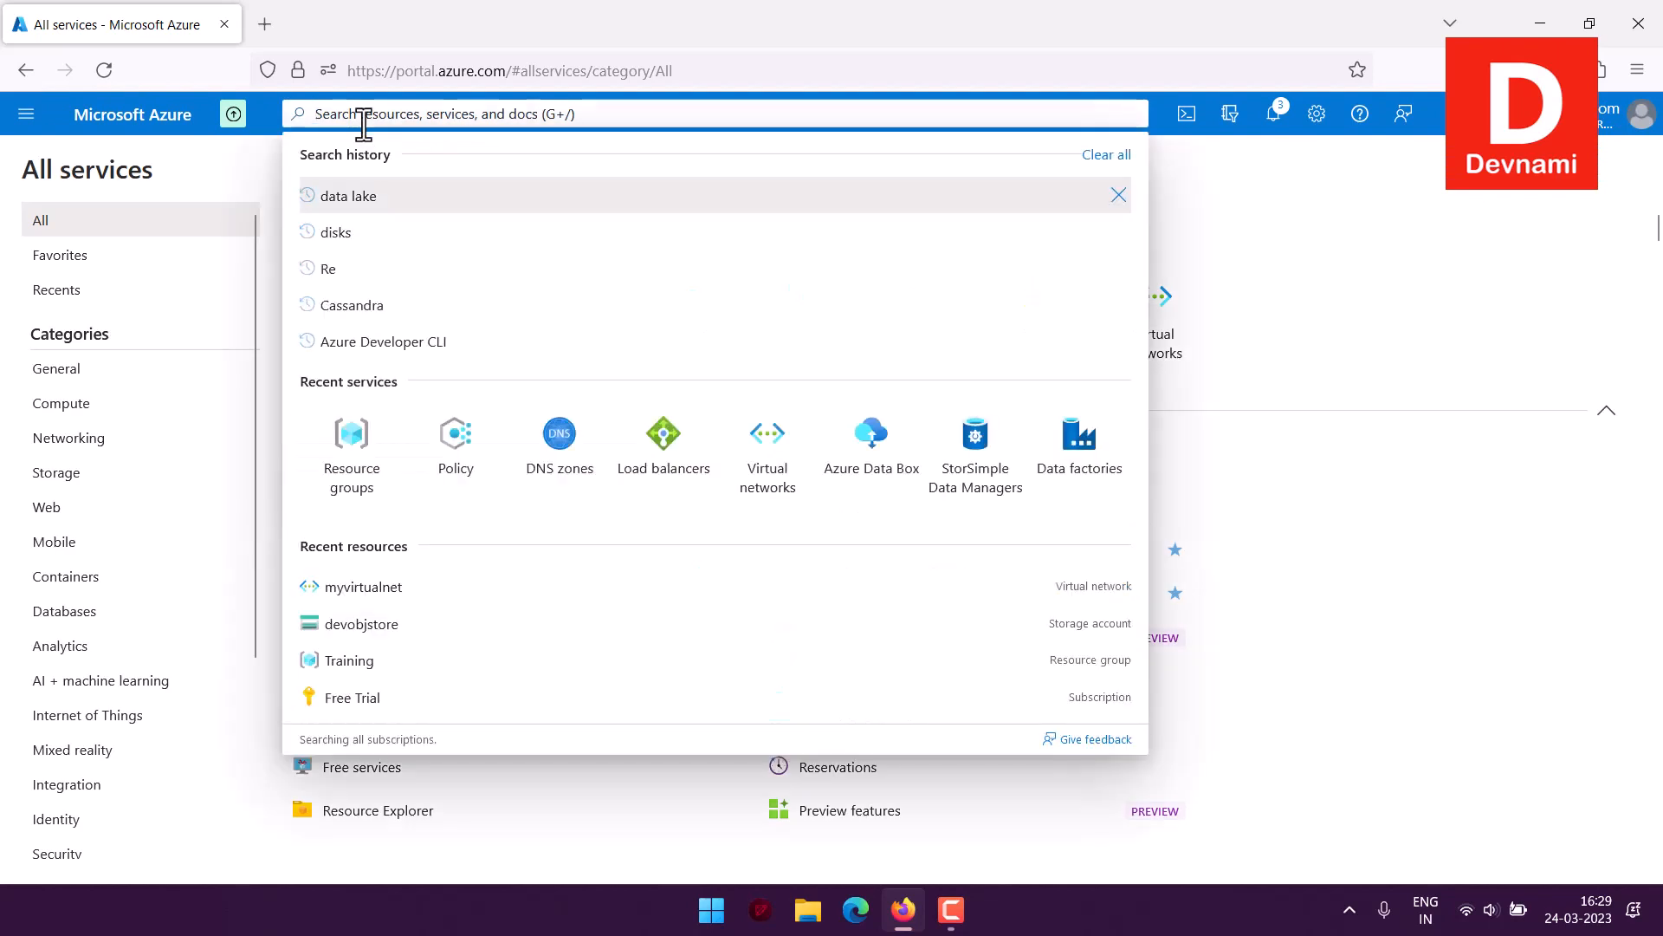
{"action": "type", "text": "K"}
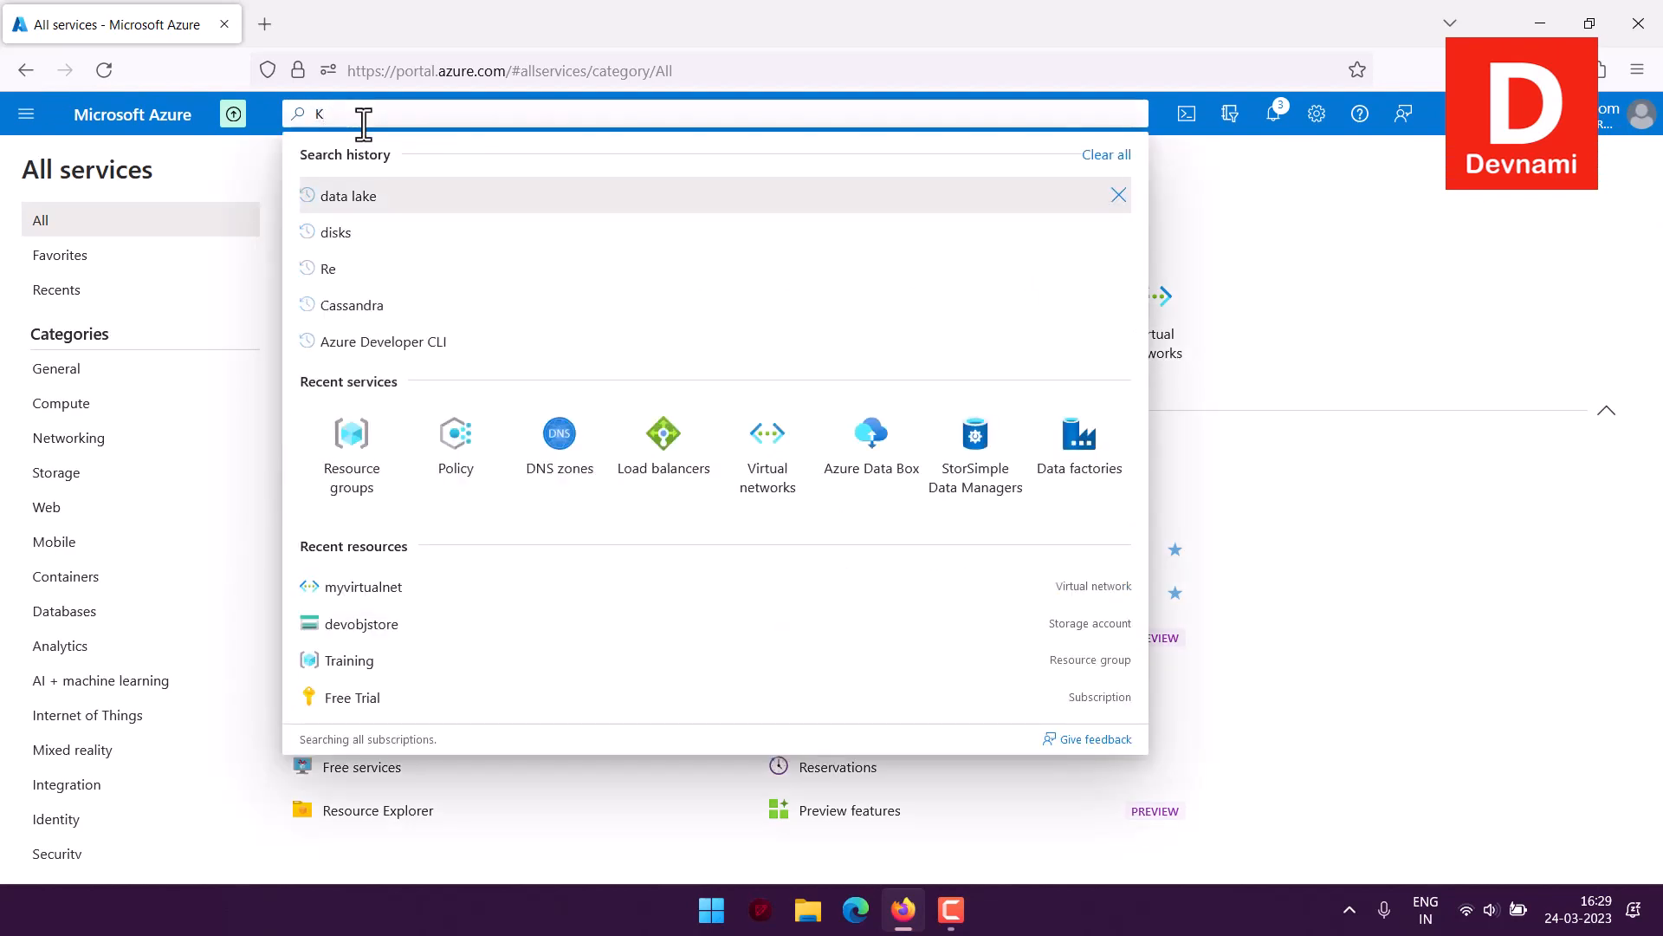
{"action": "type", "text": "eyVa"}
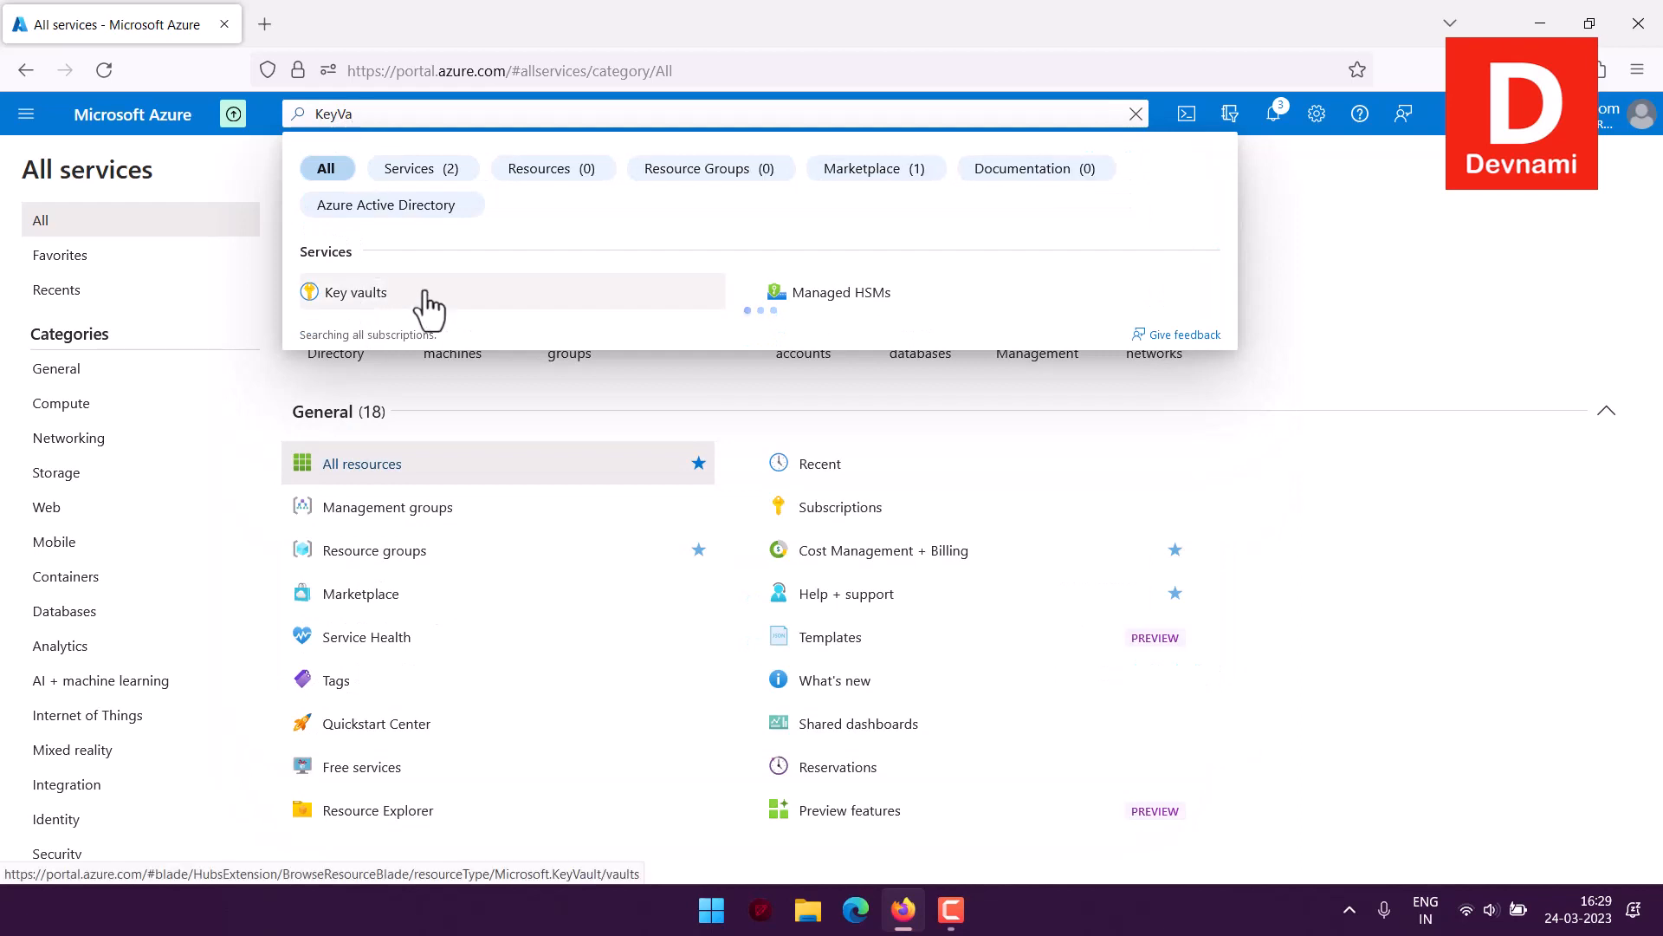
{"action": "left_click", "coordinate": [1355, 251]}
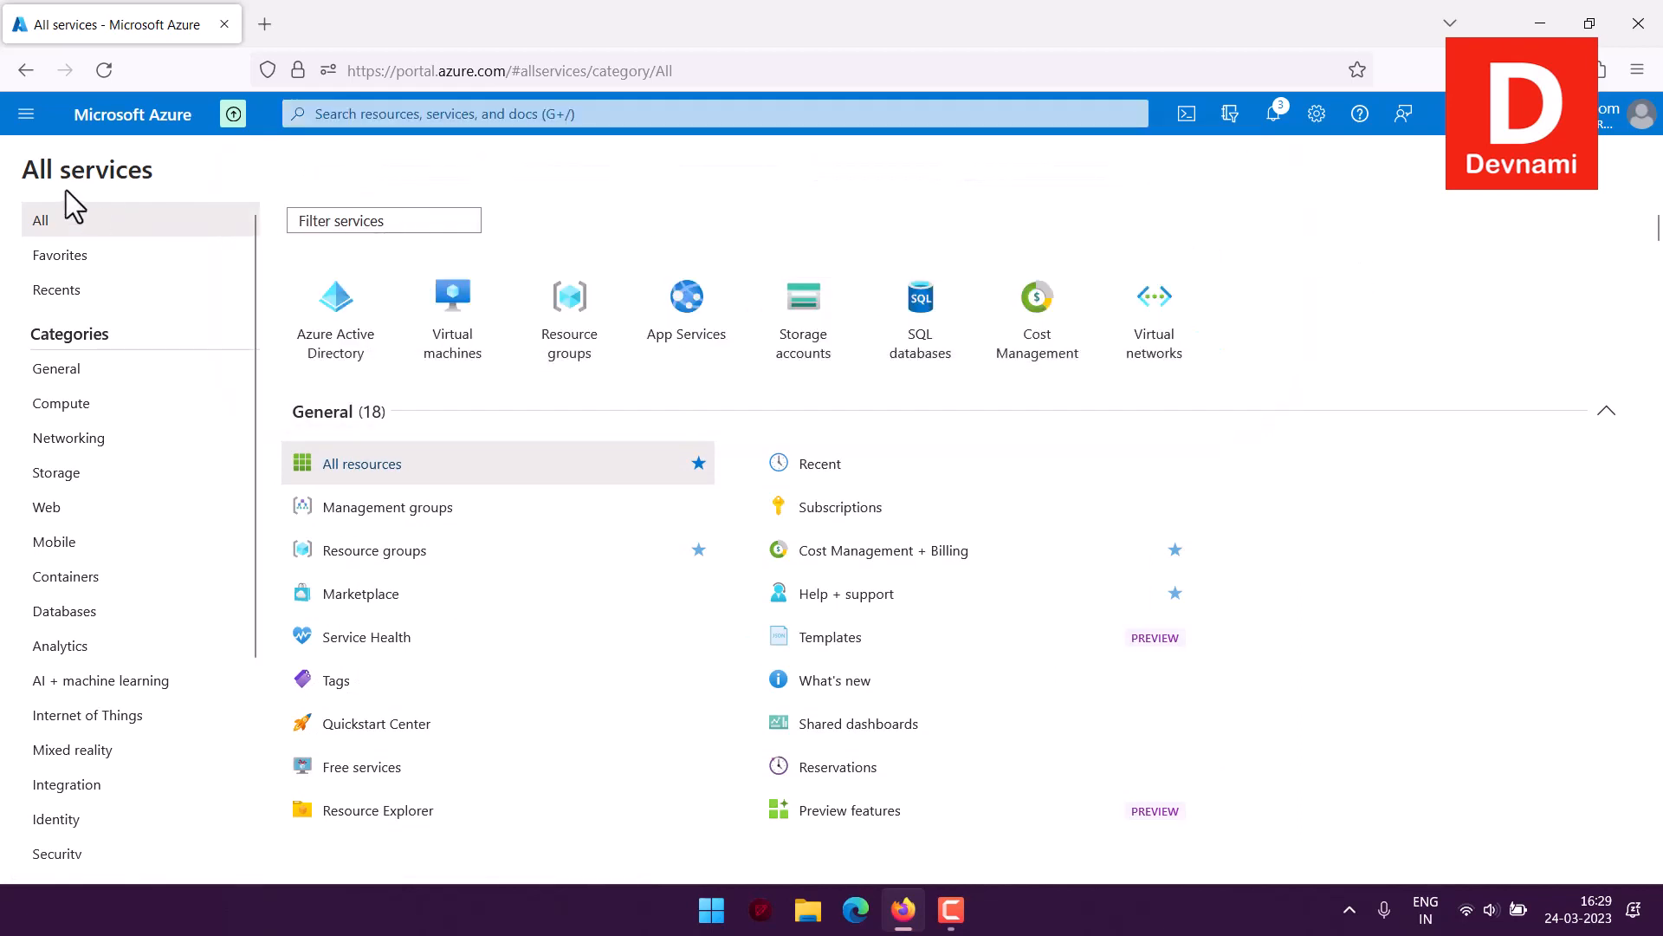
Filter the services list by "Key", open Key vaults and start creating a key vault
{"action": "left_click", "coordinate": [374, 221]}
{"action": "type", "text": "Key"}
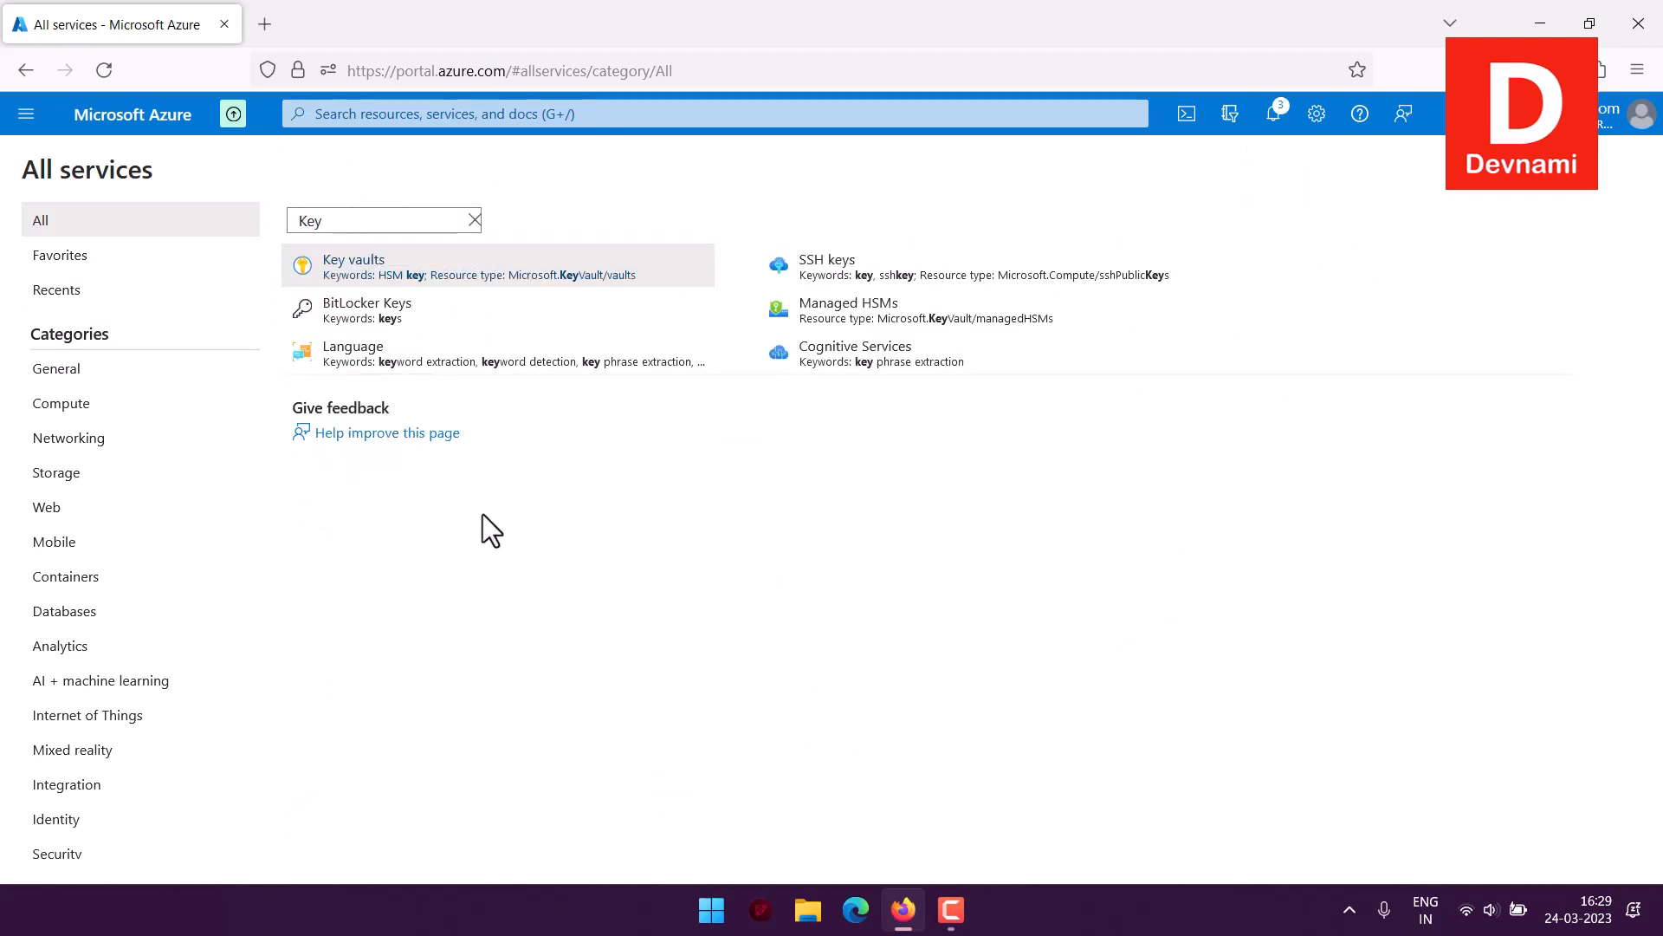
{"action": "left_click", "coordinate": [468, 277]}
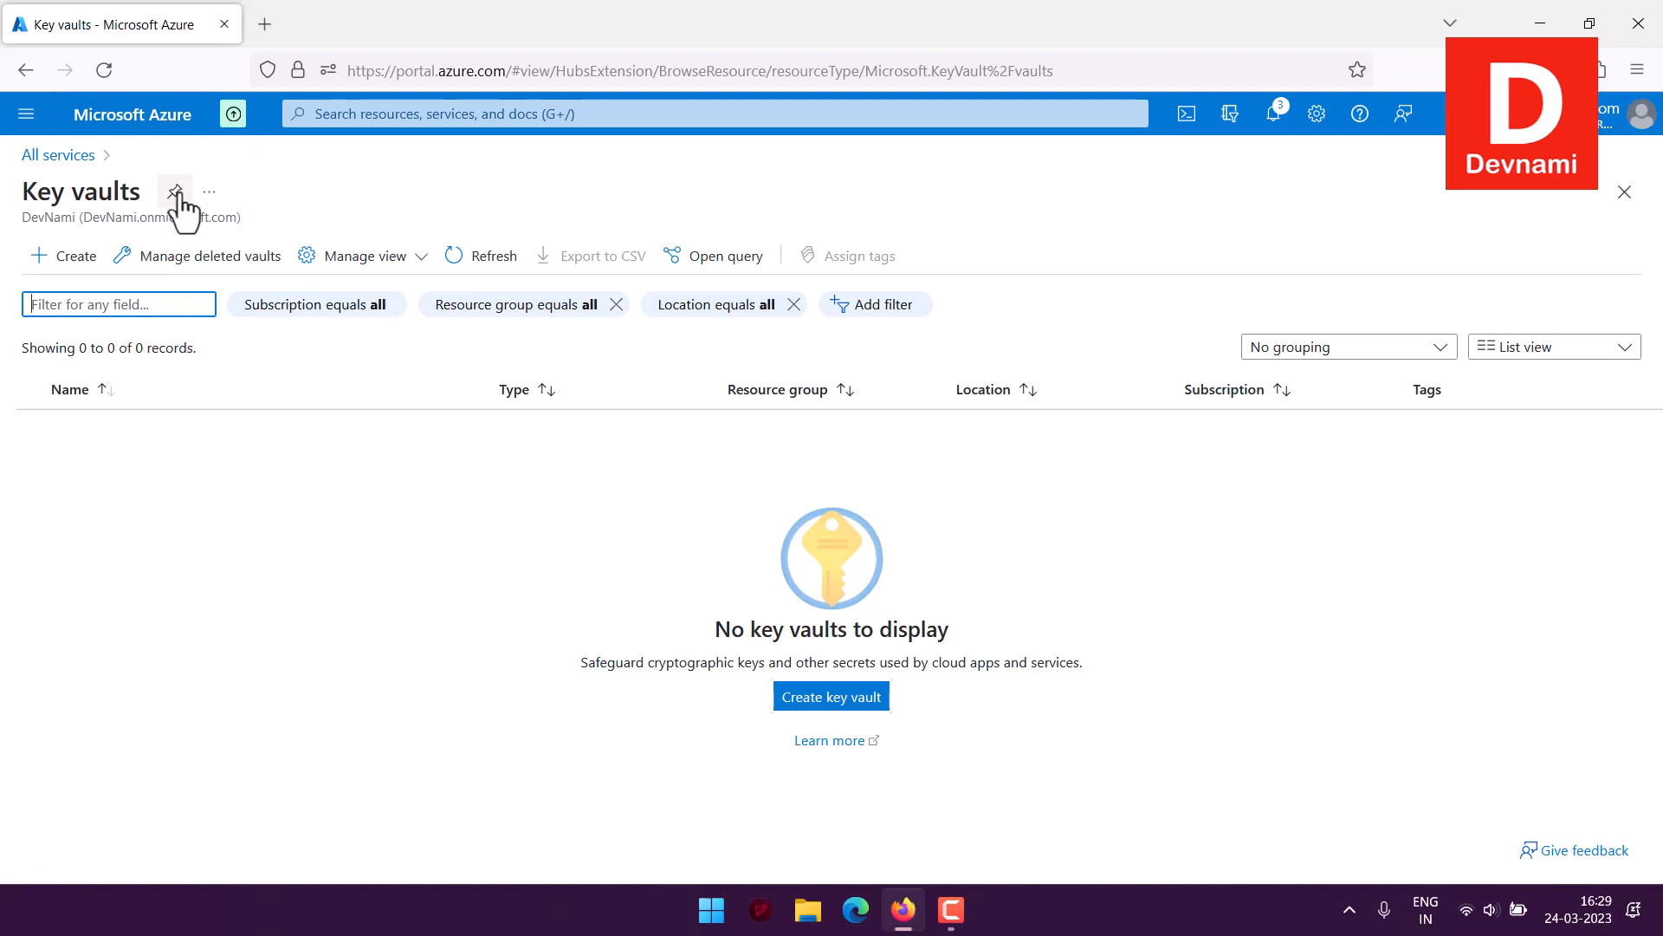
{"action": "left_click", "coordinate": [91, 271]}
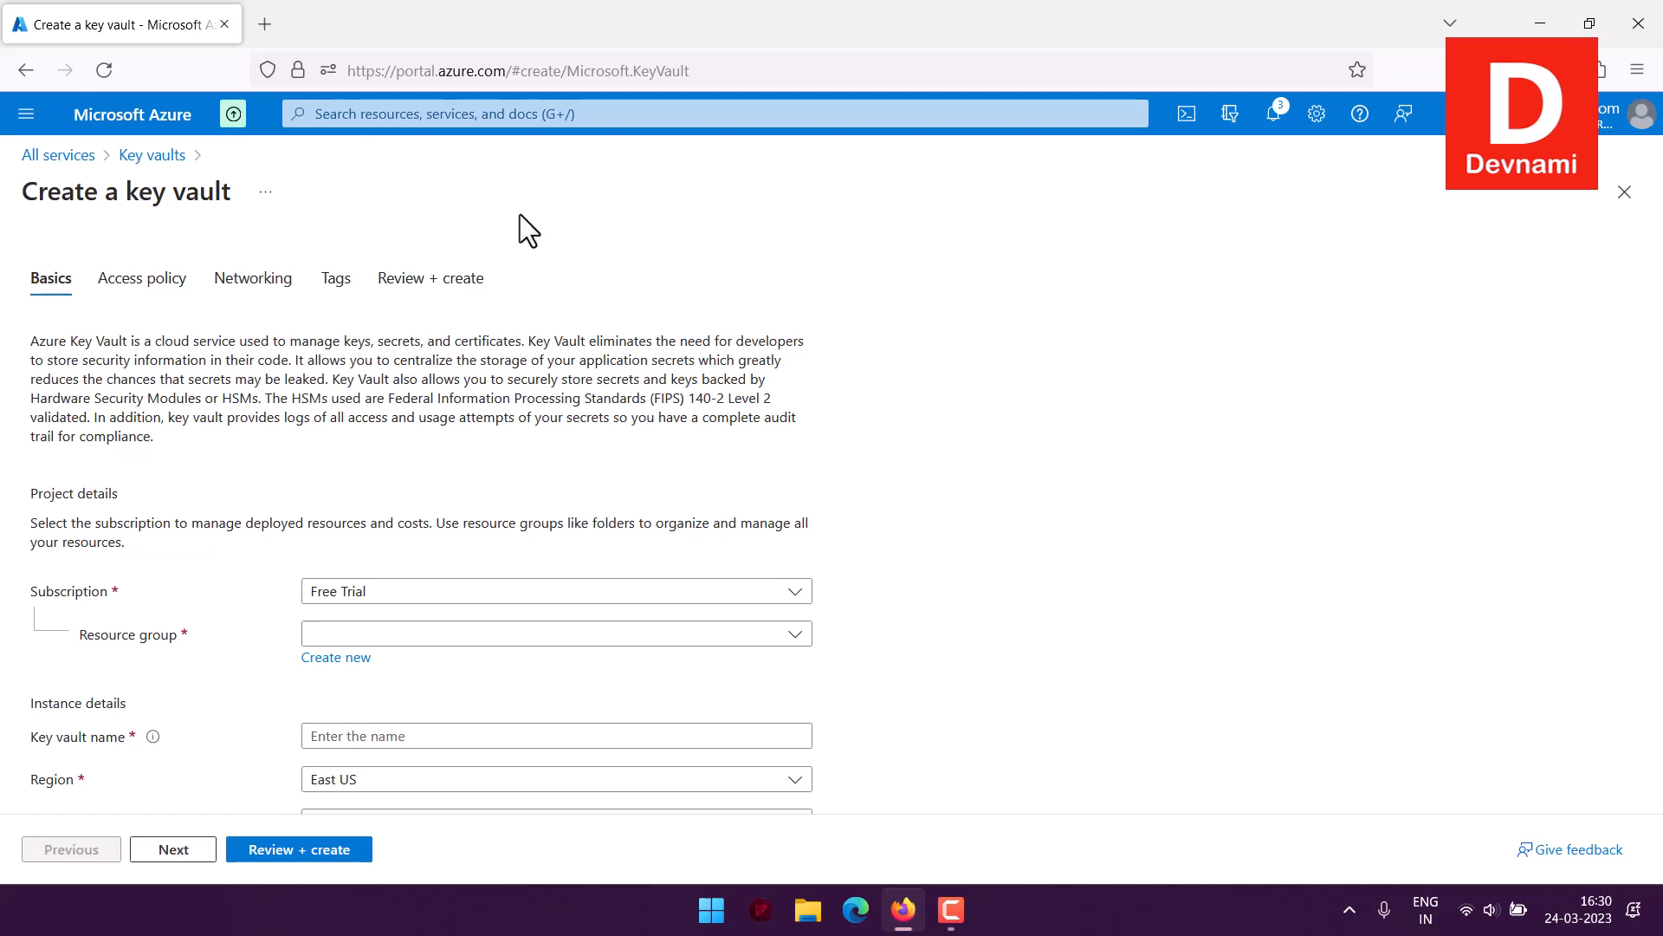
Choose the Free Trial subscription and the Training resource group for the key vault
{"action": "scroll", "coordinate": [225, 274], "scroll_direction": "down", "scroll_amount": 3}
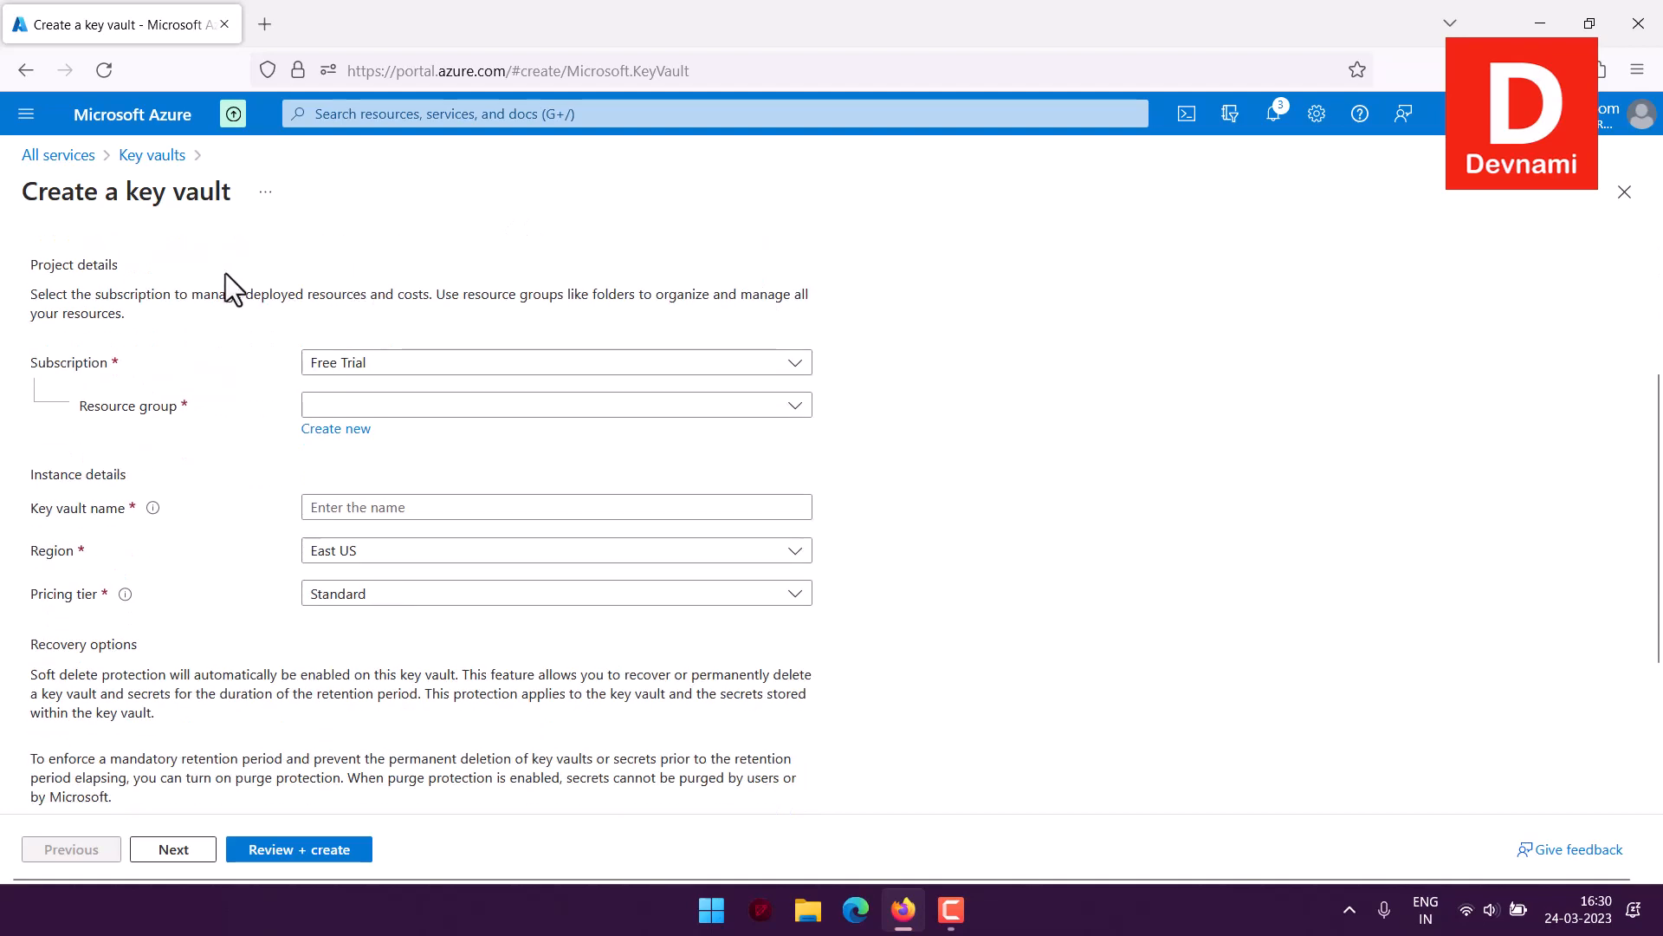
{"action": "left_click", "coordinate": [339, 364]}
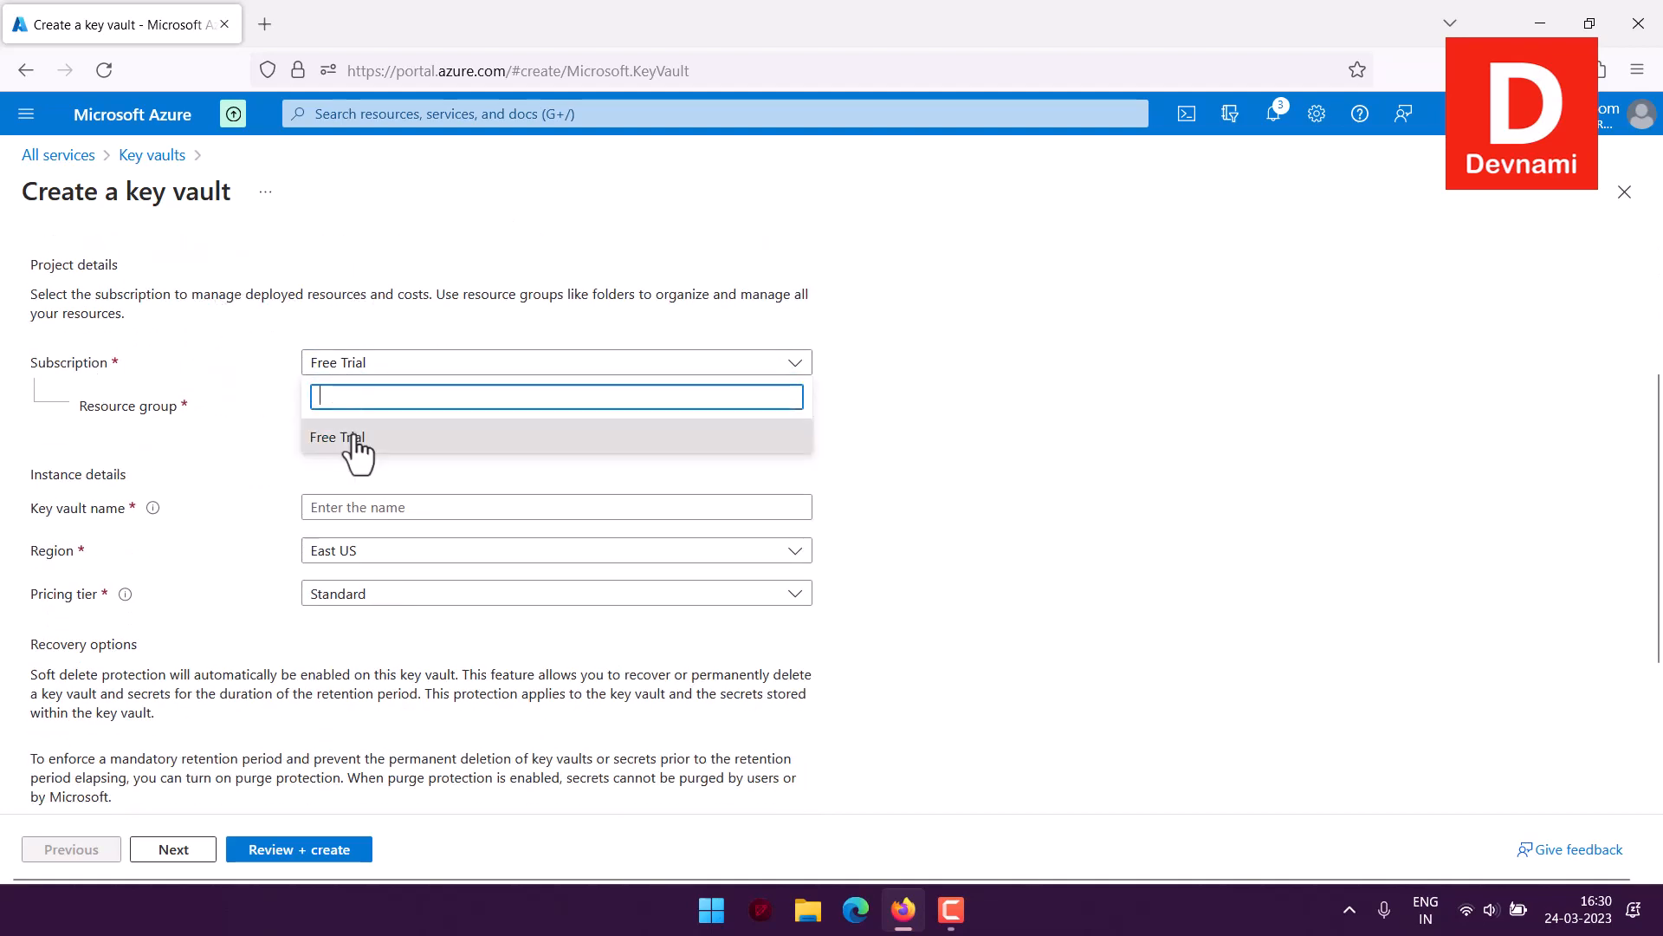
{"action": "left_click", "coordinate": [353, 438]}
{"action": "left_click", "coordinate": [328, 407]}
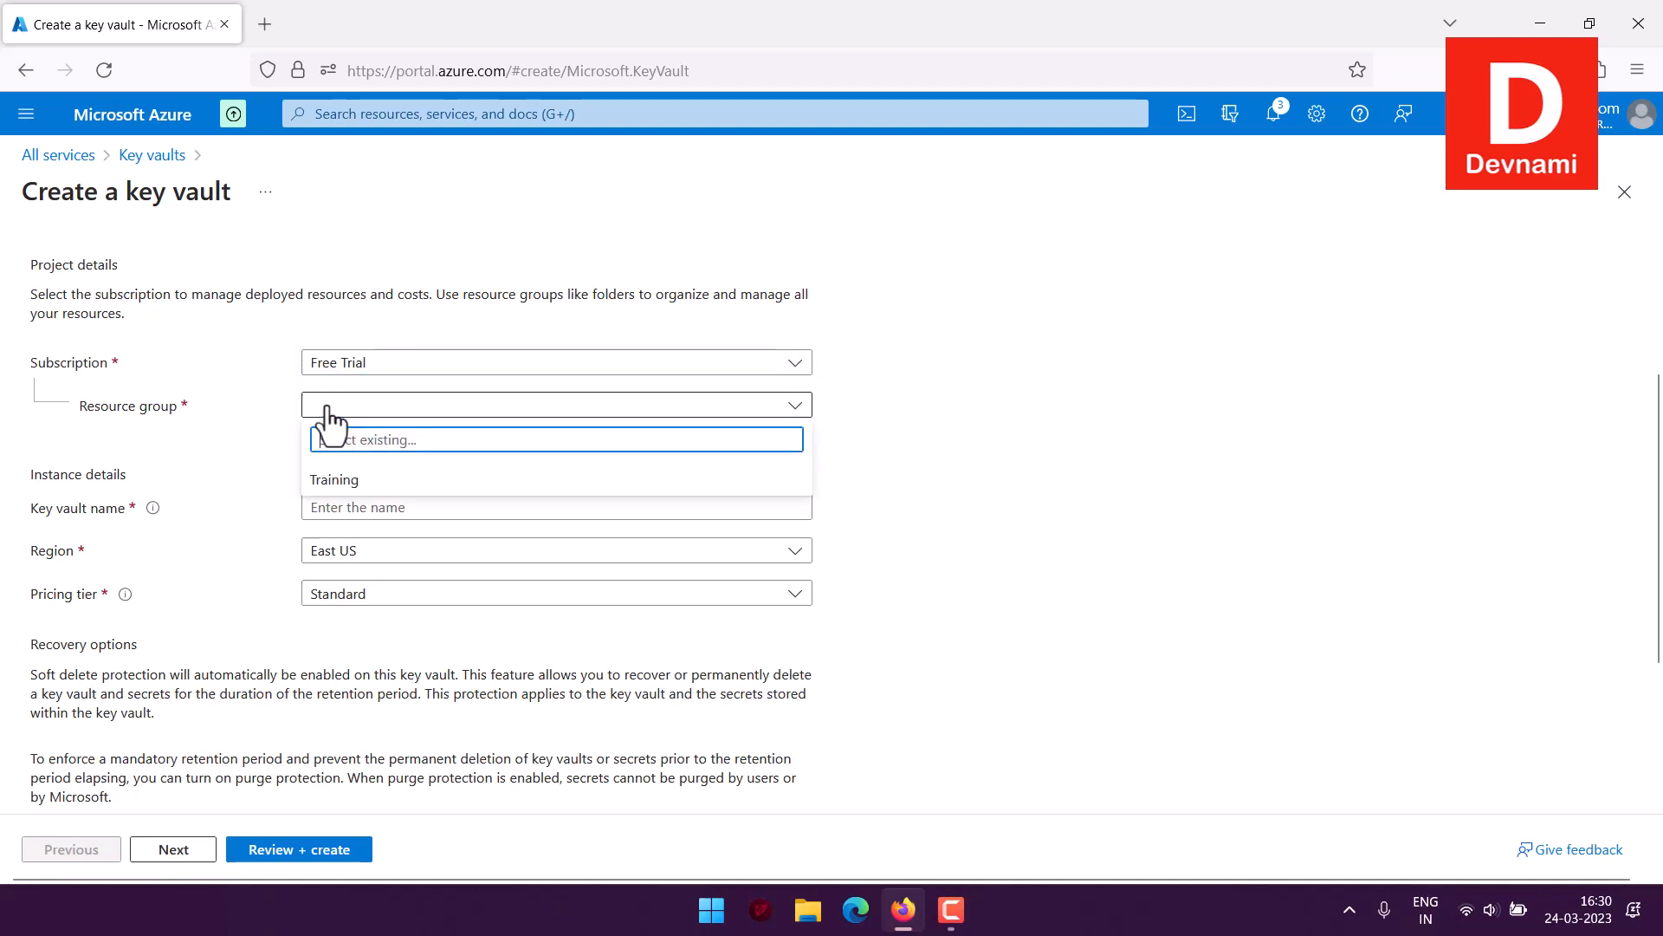
{"action": "left_click", "coordinate": [357, 482]}
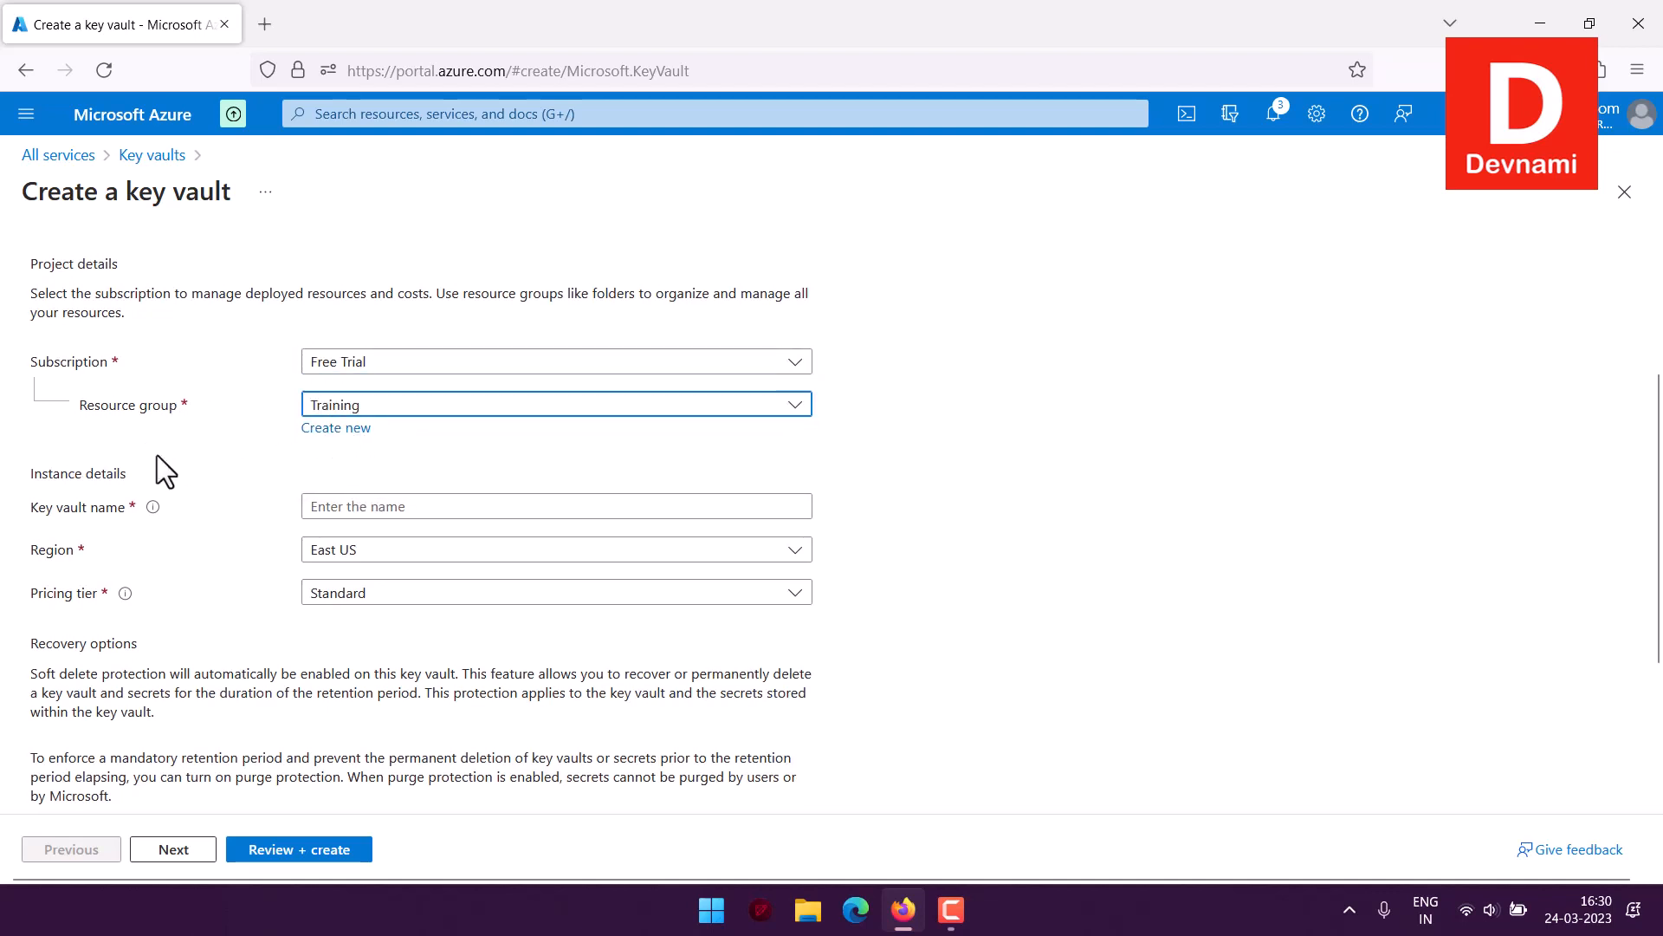
Try to name the key vault mykeyvault
{"action": "scroll", "coordinate": [158, 455], "scroll_direction": "down", "scroll_amount": 2}
{"action": "left_click_drag", "start_coordinate": [31, 393], "coordinate": [133, 391]}
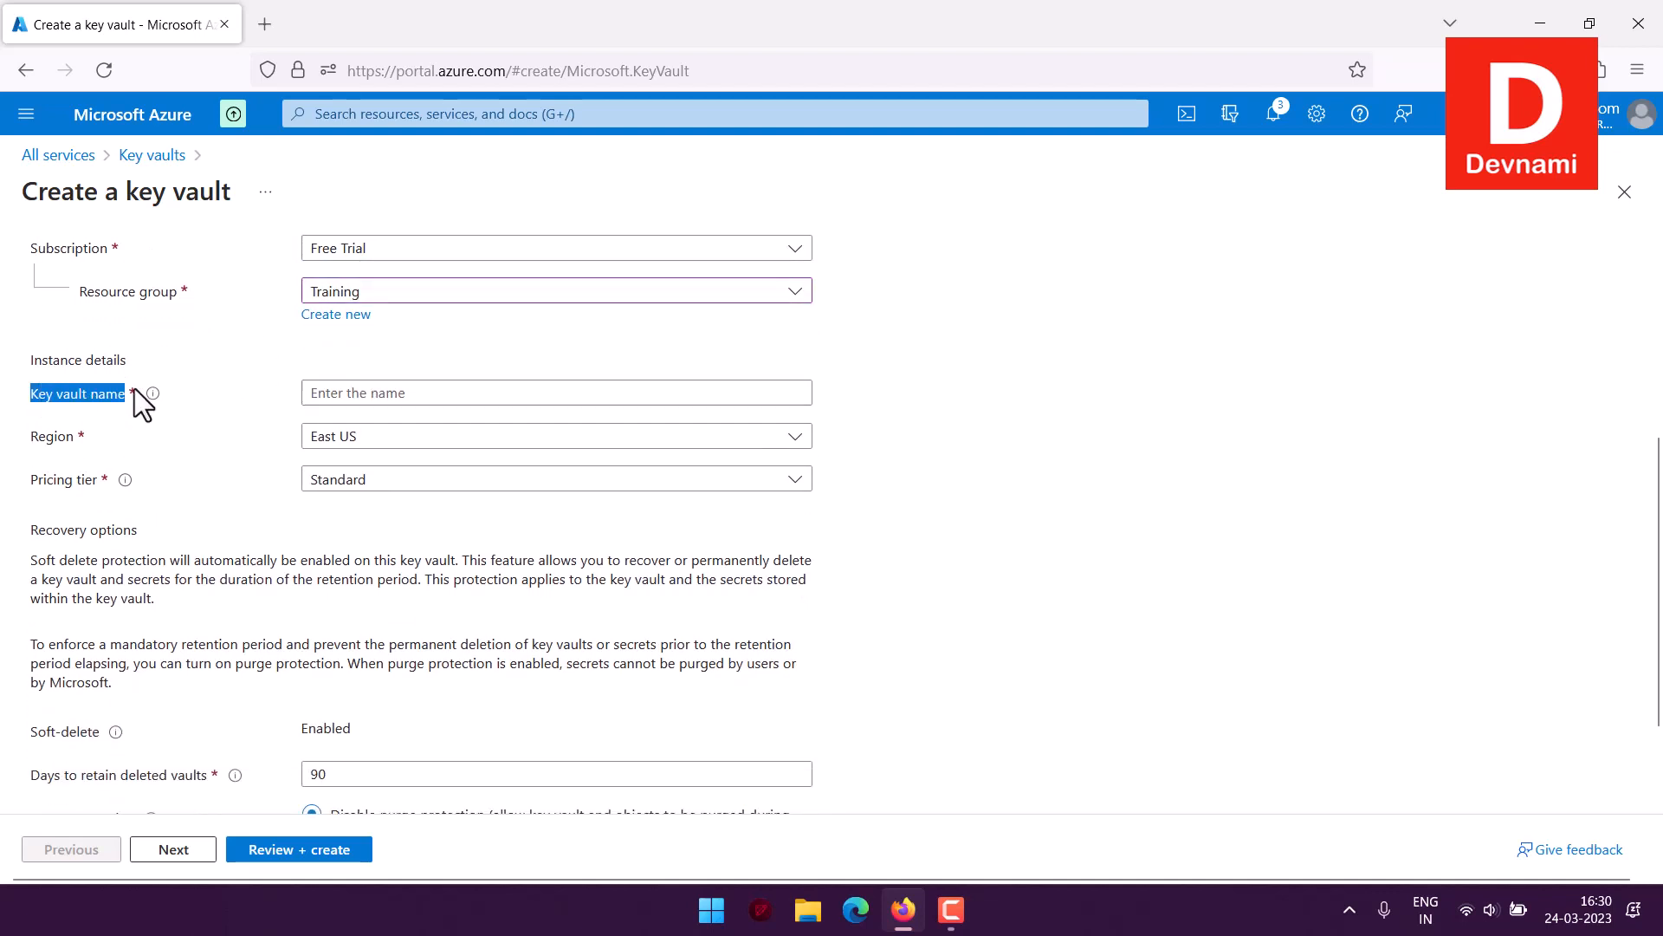
{"action": "left_click", "coordinate": [364, 395]}
{"action": "type", "text": "my"}
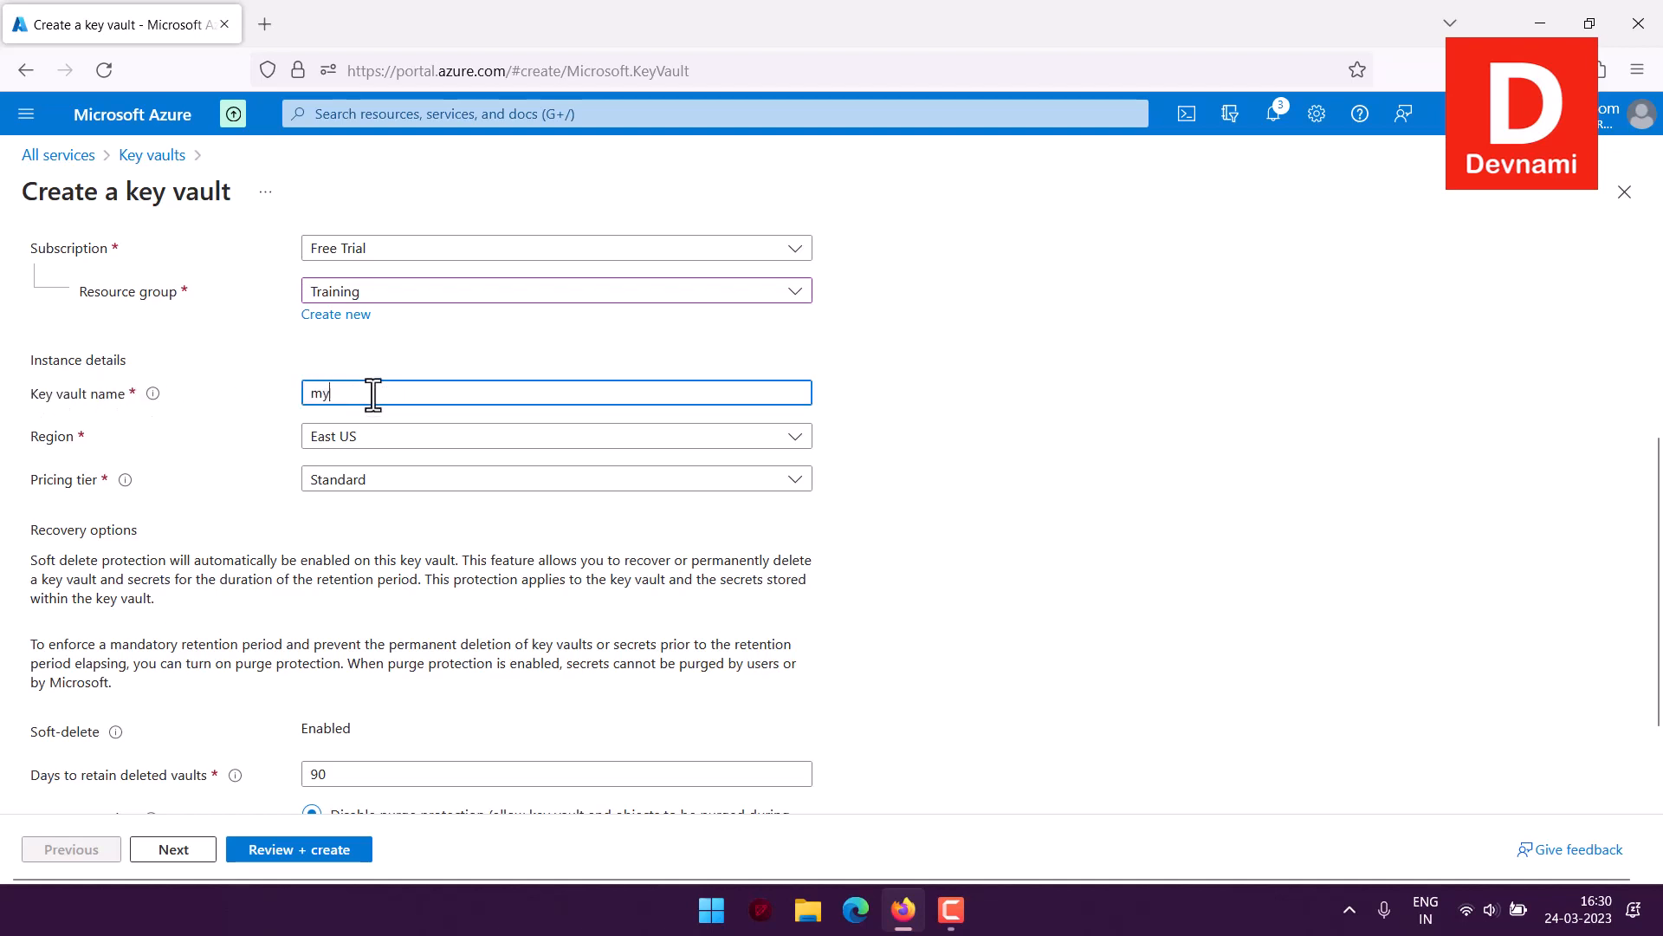
{"action": "type", "text": "keyvault"}
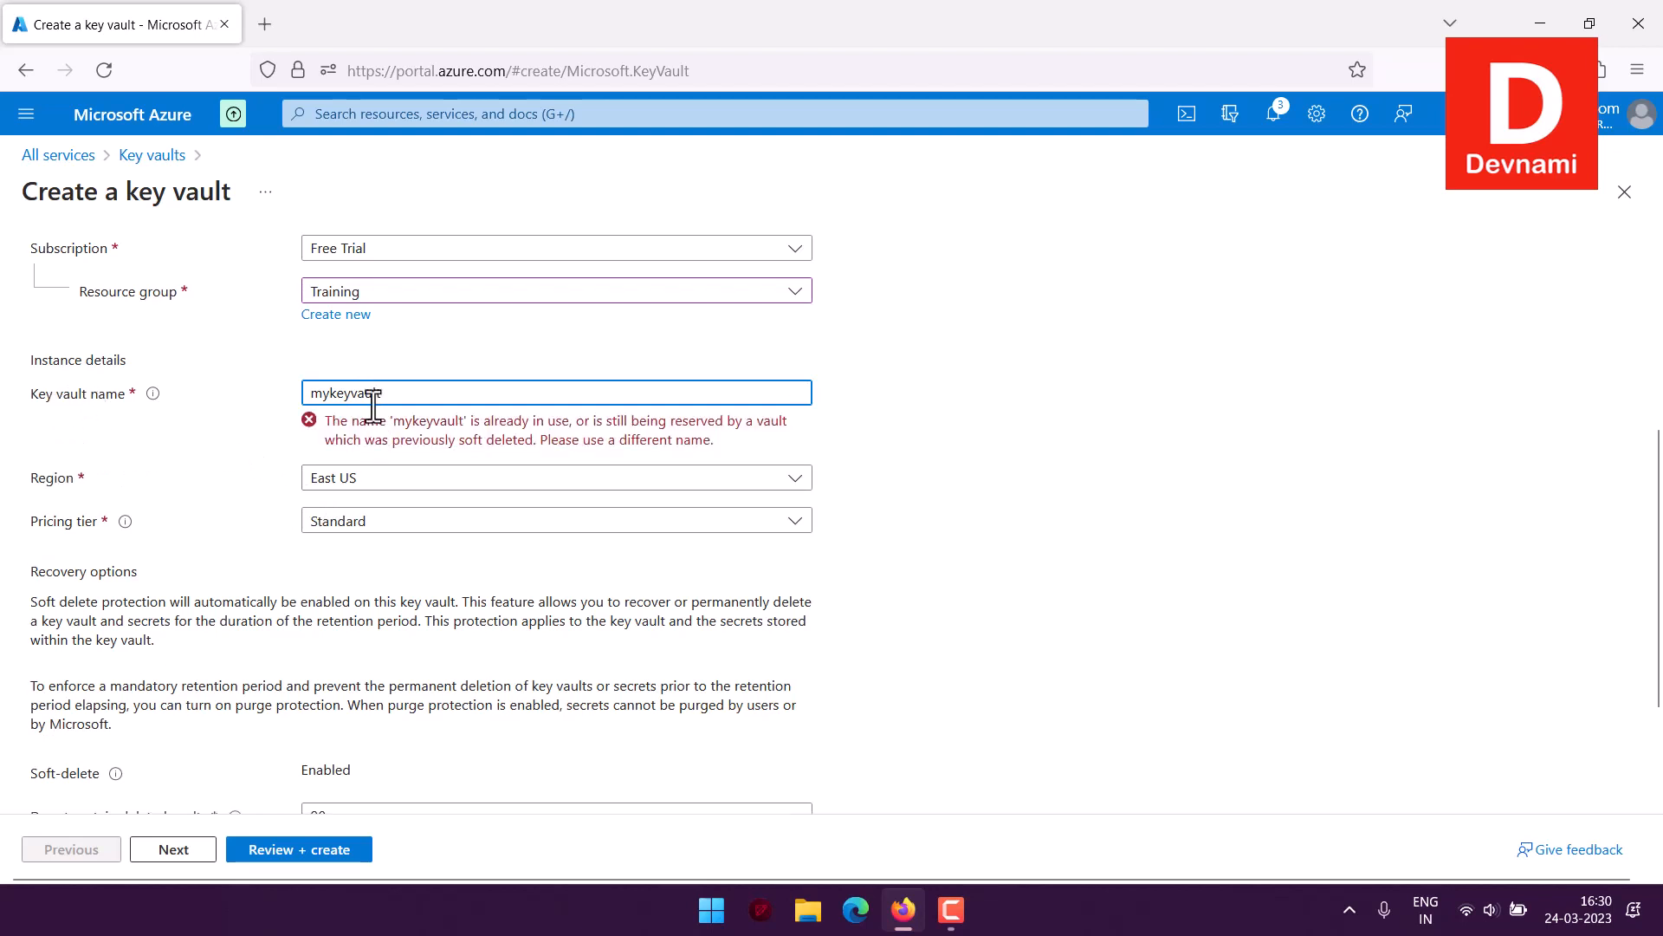
{"action": "left_click_drag", "start_coordinate": [440, 422], "coordinate": [630, 418]}
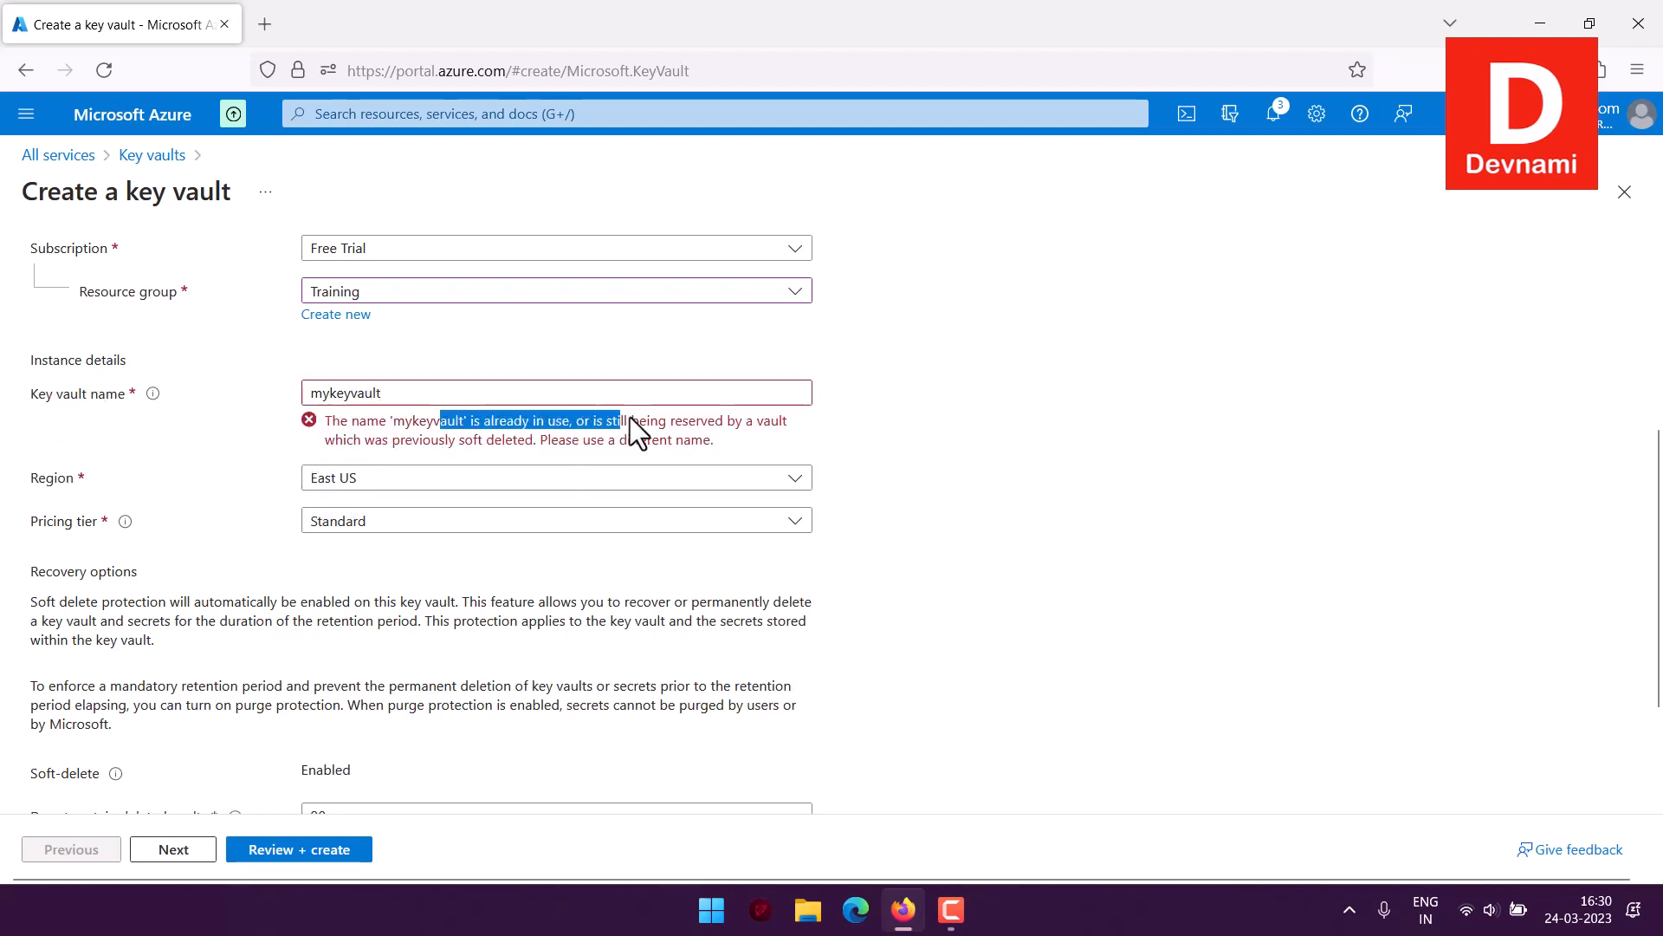
{"action": "left_click", "coordinate": [729, 437]}
Name the key vault mydevkey and view the available pricing tiers without changing the selection
{"action": "left_click_drag", "start_coordinate": [412, 397], "coordinate": [267, 372]}
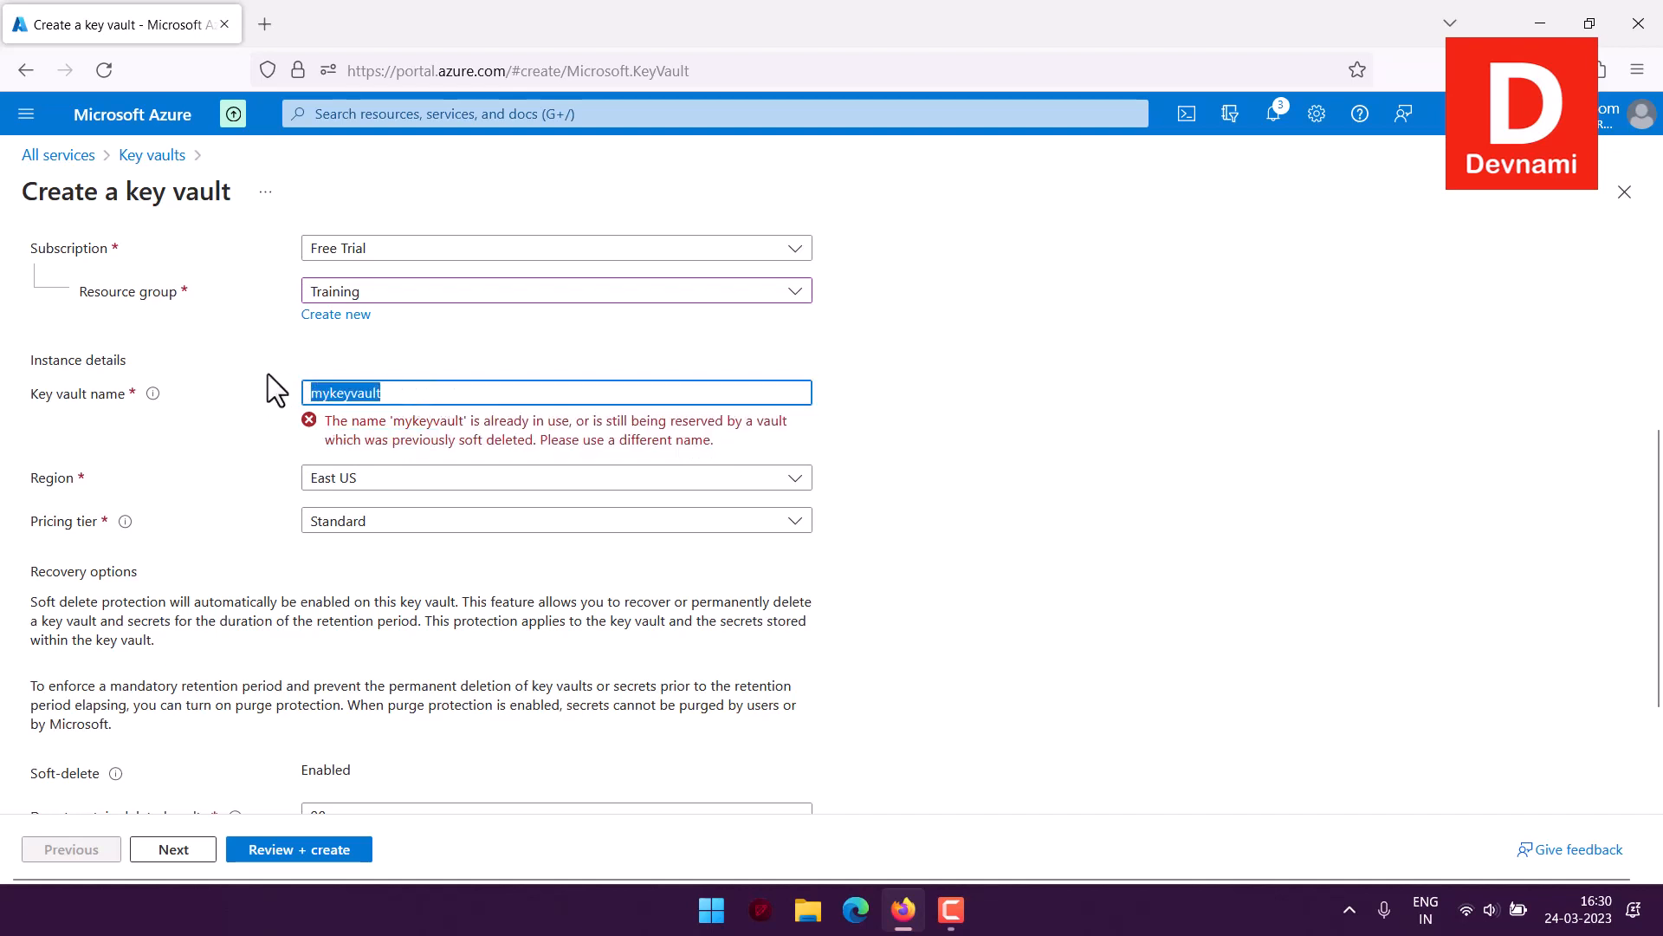
{"action": "type", "text": "mydevkey"}
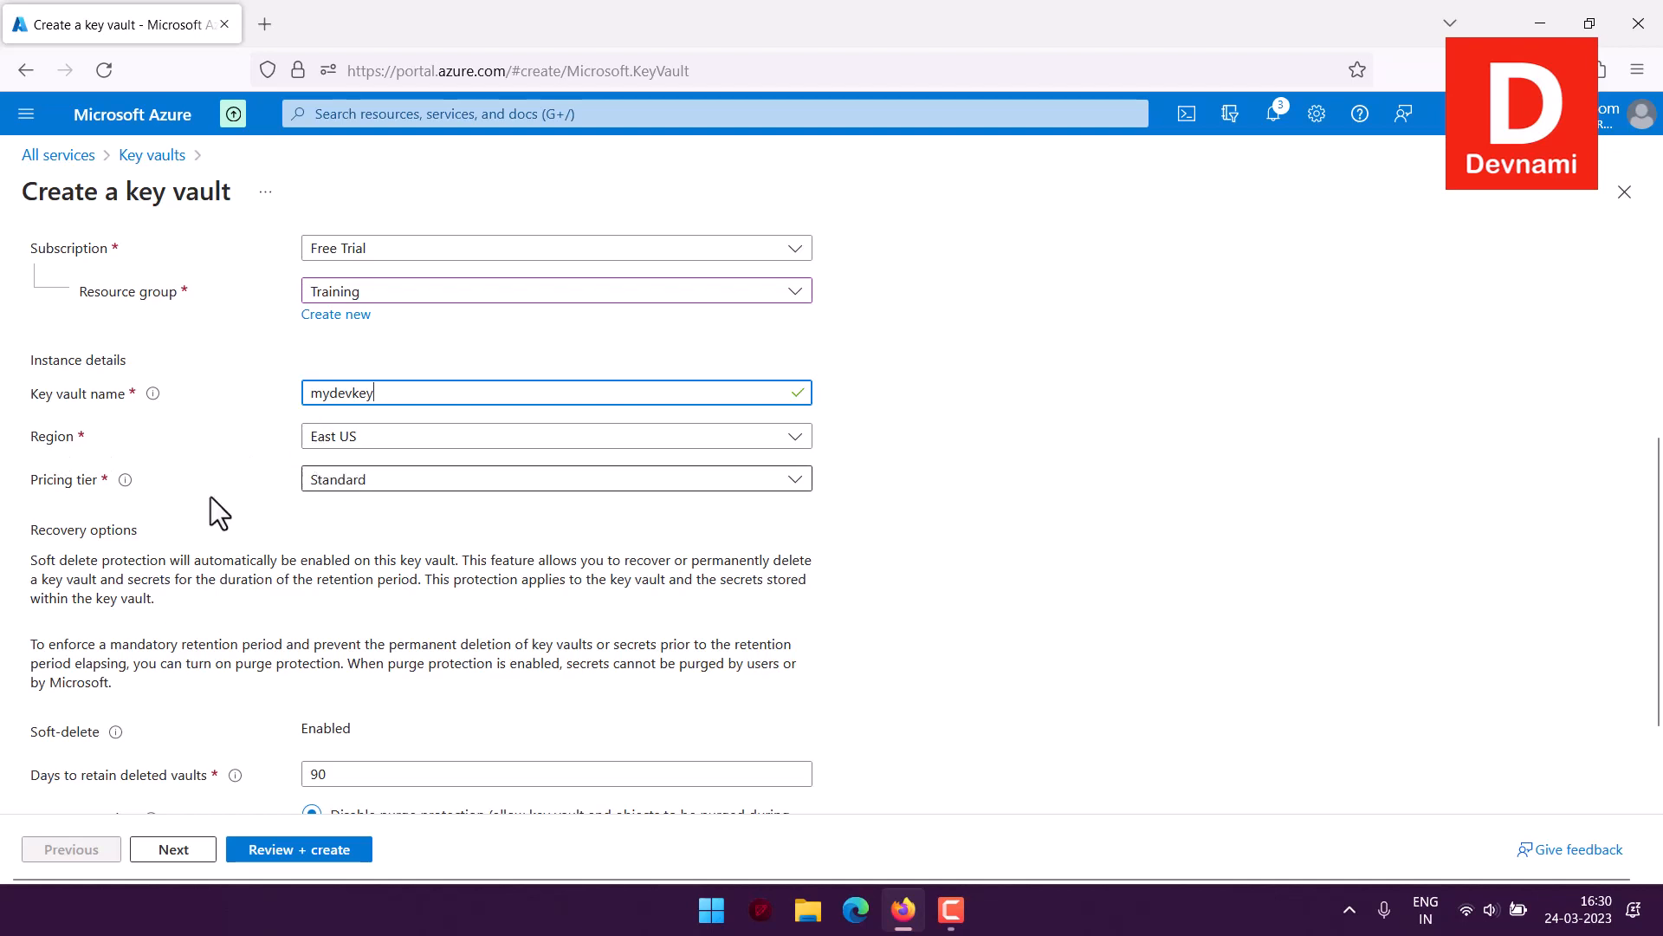
{"action": "left_click", "coordinate": [368, 482]}
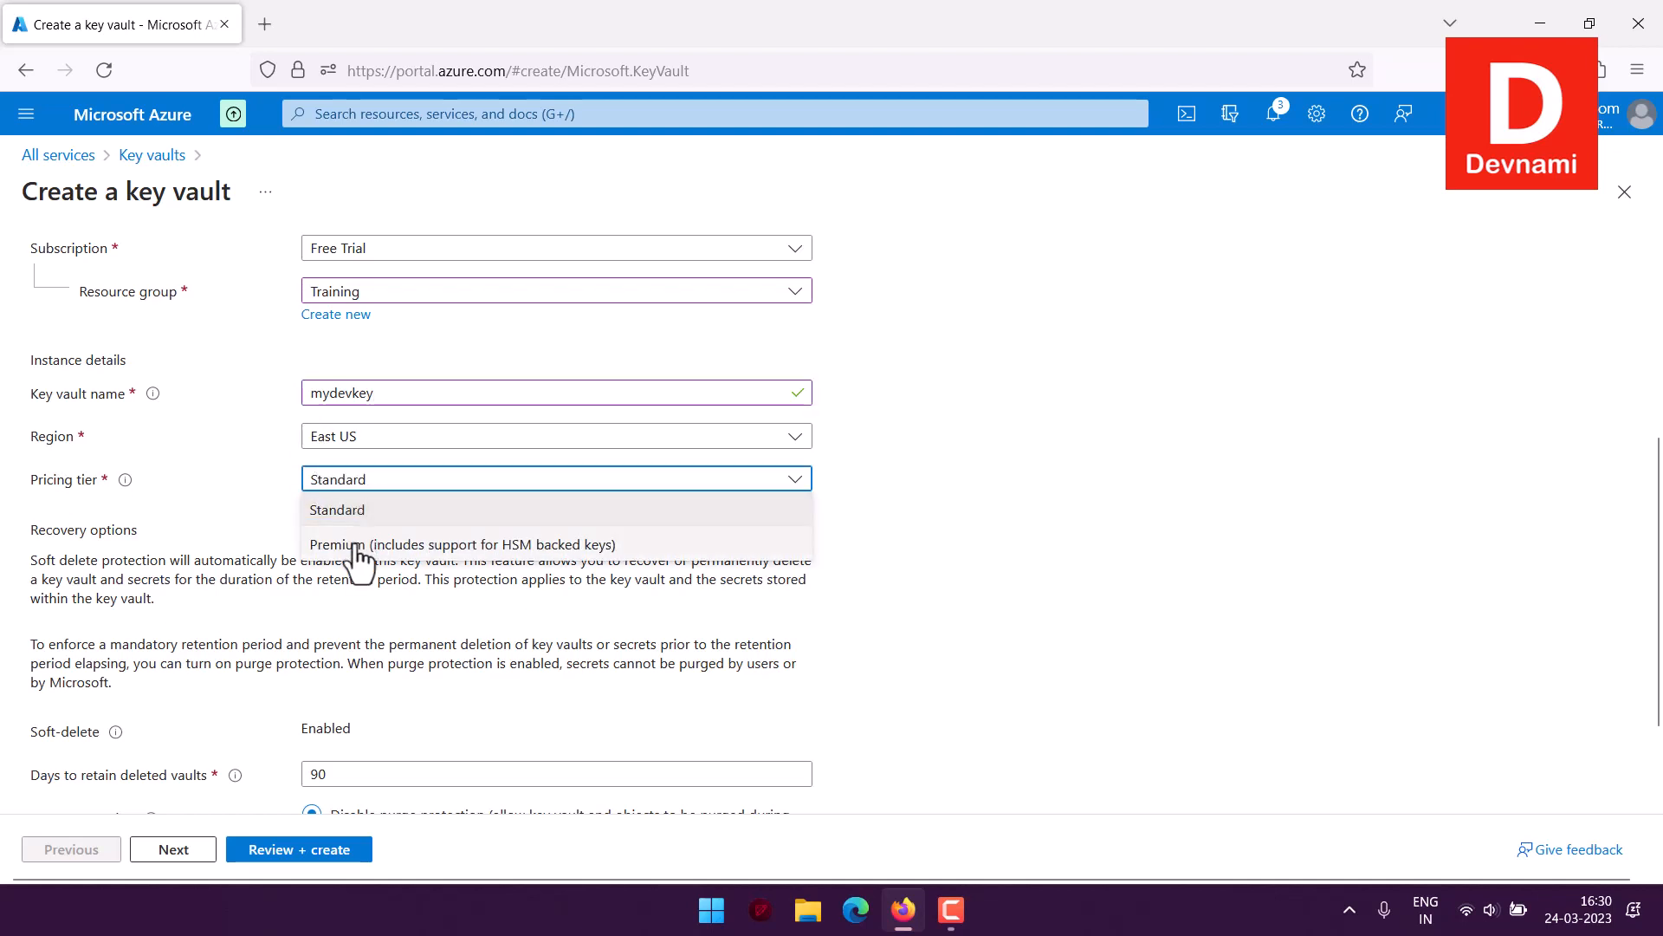
{"action": "left_click", "coordinate": [184, 504]}
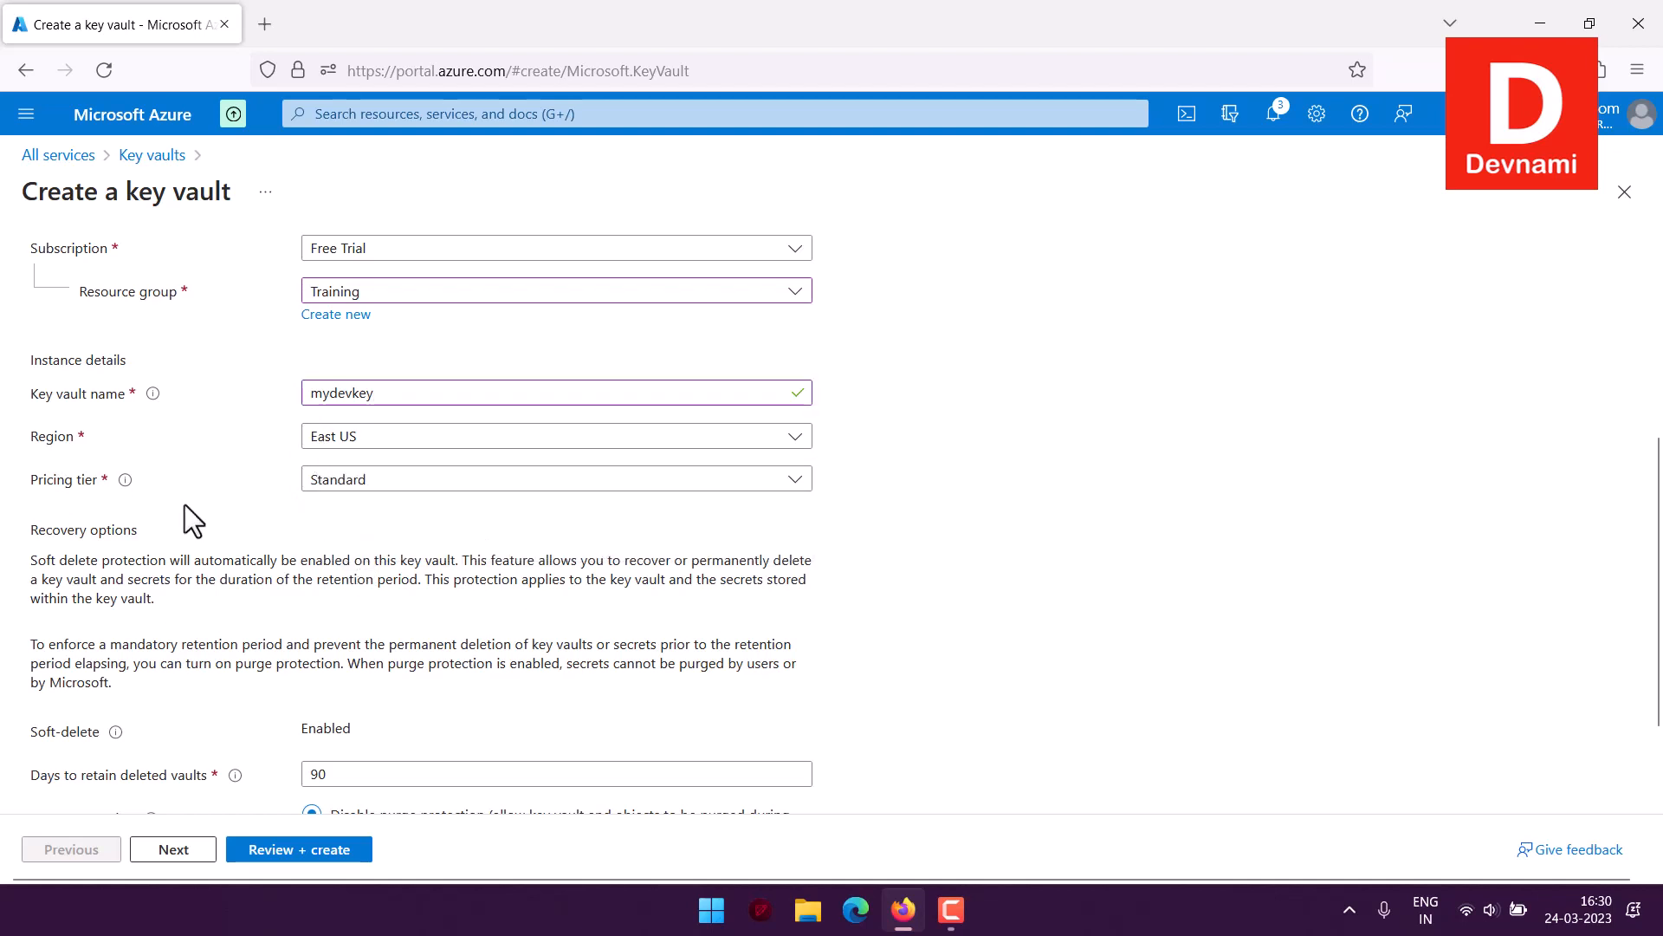
Examine the recovery options' explanations of soft delete protection, the mandatory retention period and purge protection
{"action": "scroll", "coordinate": [329, 511], "scroll_direction": "down", "scroll_amount": 2}
{"action": "scroll", "coordinate": [325, 514], "scroll_direction": "down", "scroll_amount": 2}
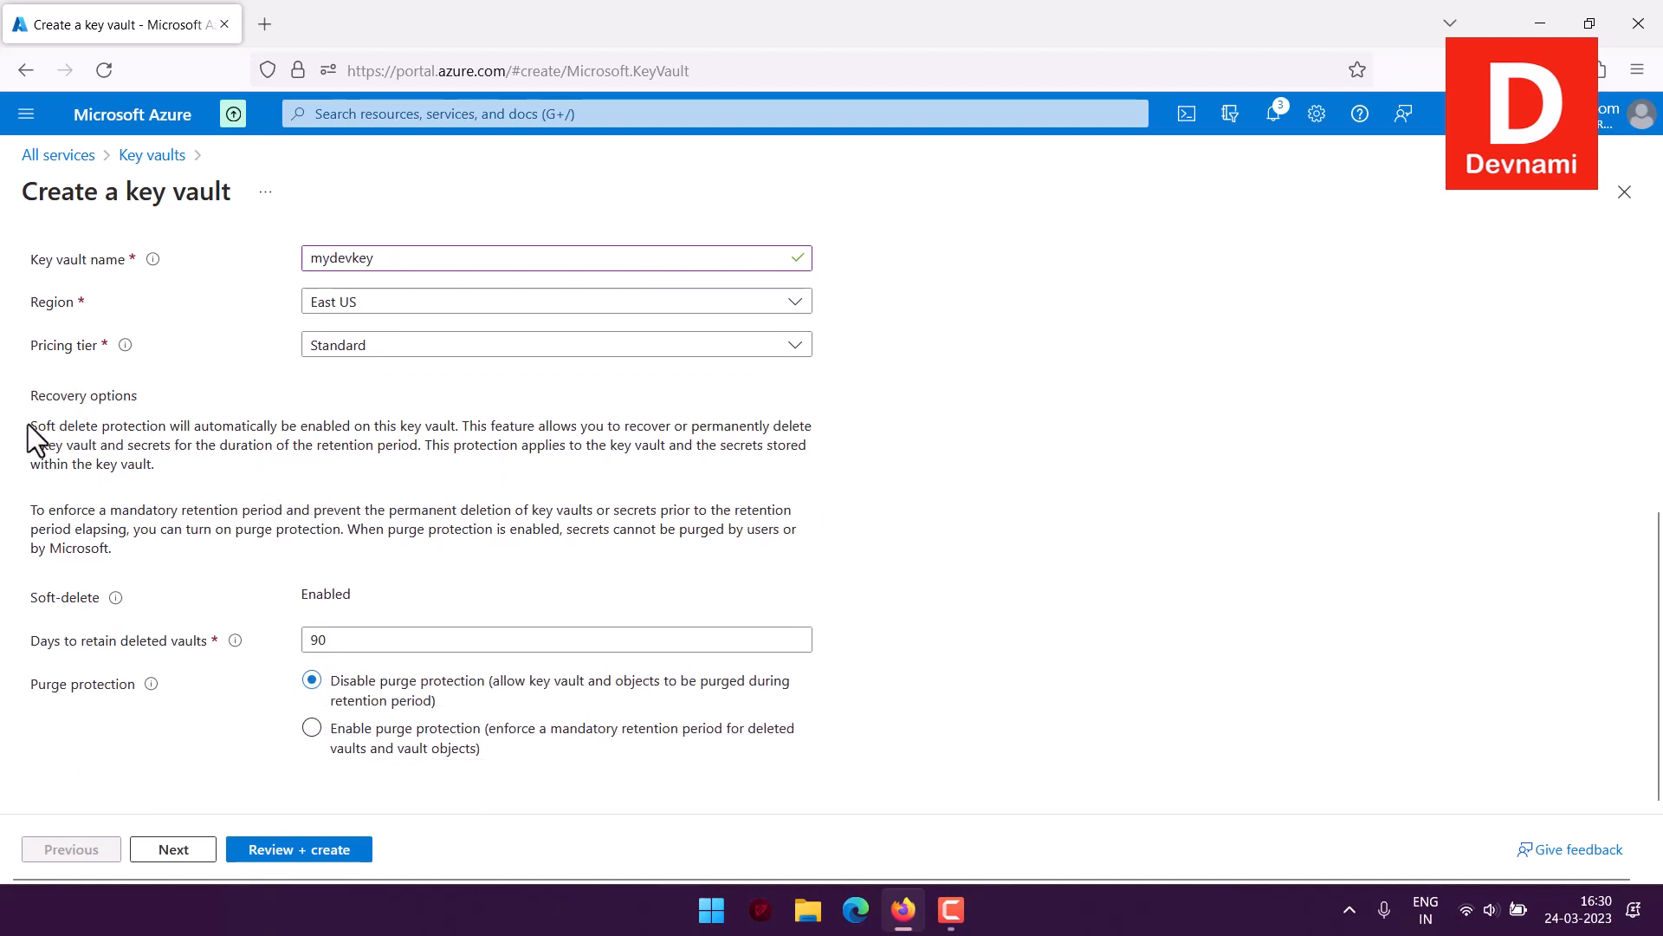
{"action": "left_click_drag", "start_coordinate": [27, 424], "coordinate": [175, 470]}
{"action": "left_click", "coordinate": [173, 460]}
{"action": "left_click_drag", "start_coordinate": [58, 431], "coordinate": [186, 449]}
{"action": "left_click", "coordinate": [188, 452]}
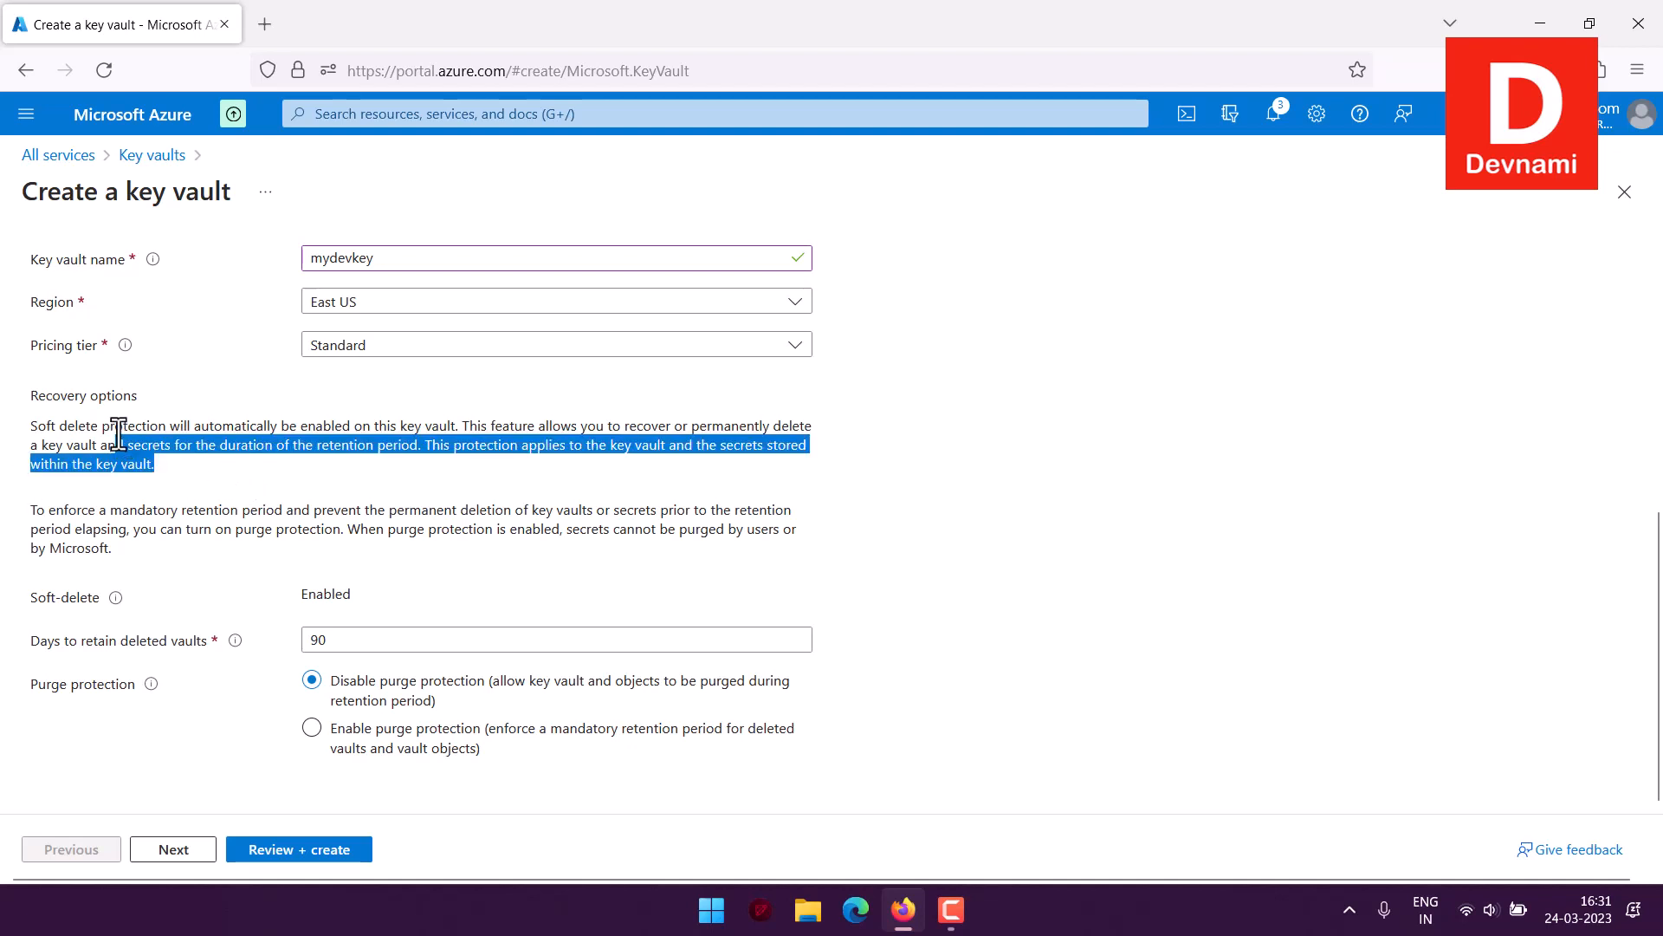
{"action": "left_click_drag", "start_coordinate": [220, 470], "coordinate": [58, 424]}
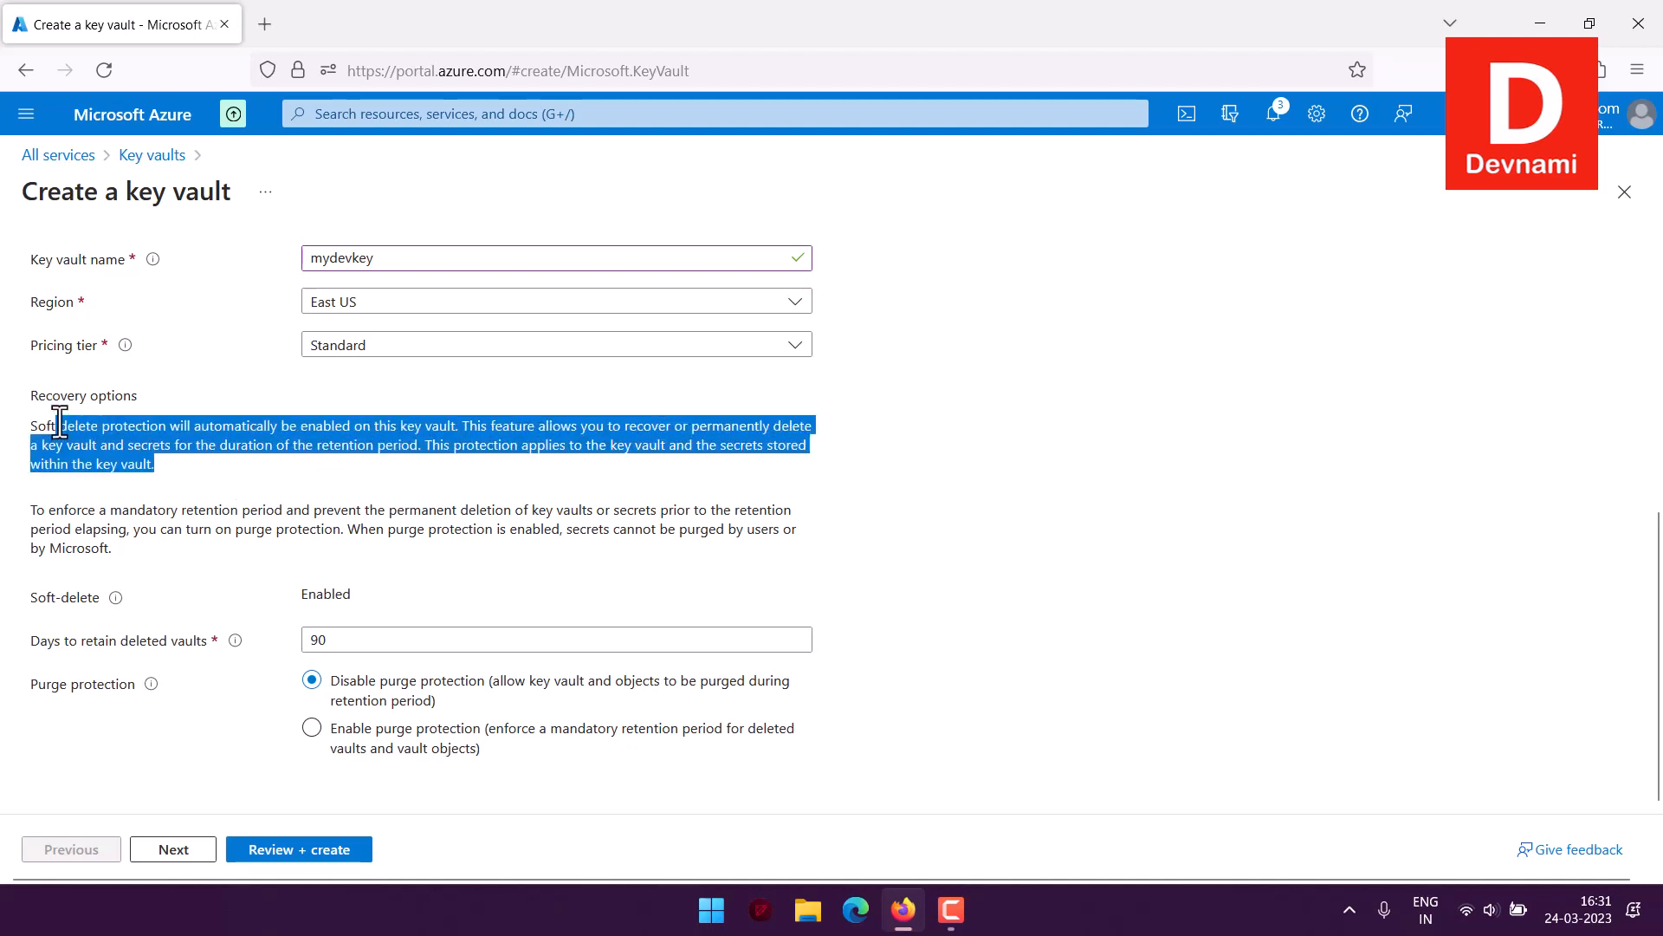
{"action": "left_click", "coordinate": [170, 465]}
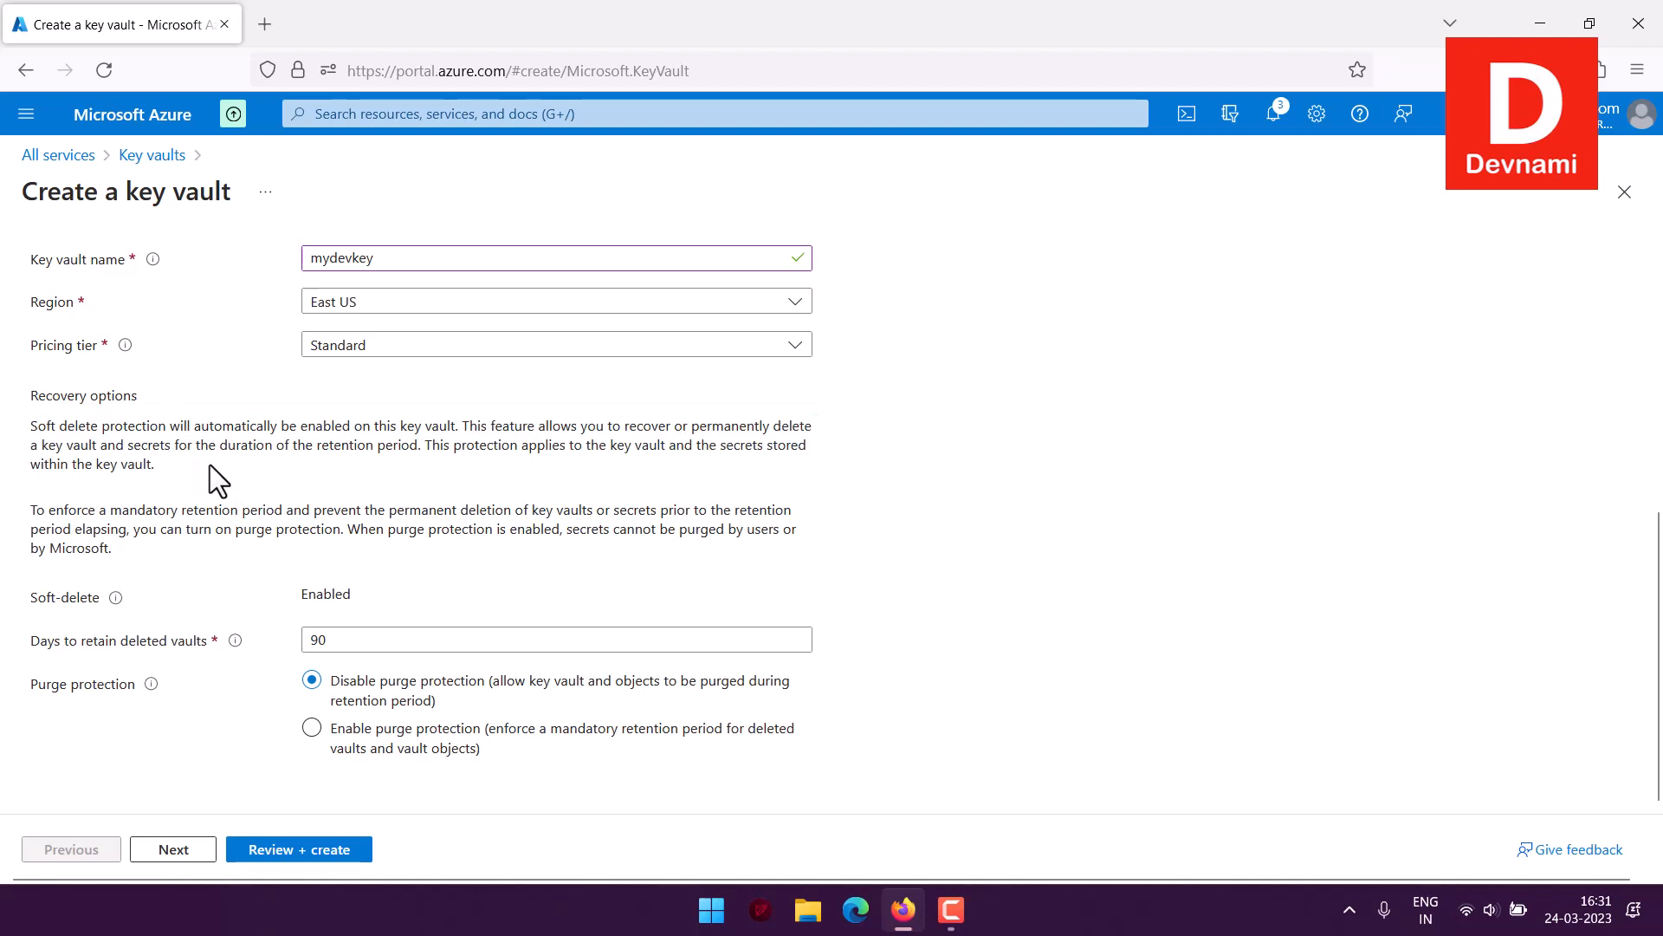
{"action": "left_click_drag", "start_coordinate": [176, 512], "coordinate": [174, 564]}
{"action": "left_click", "coordinate": [183, 551]}
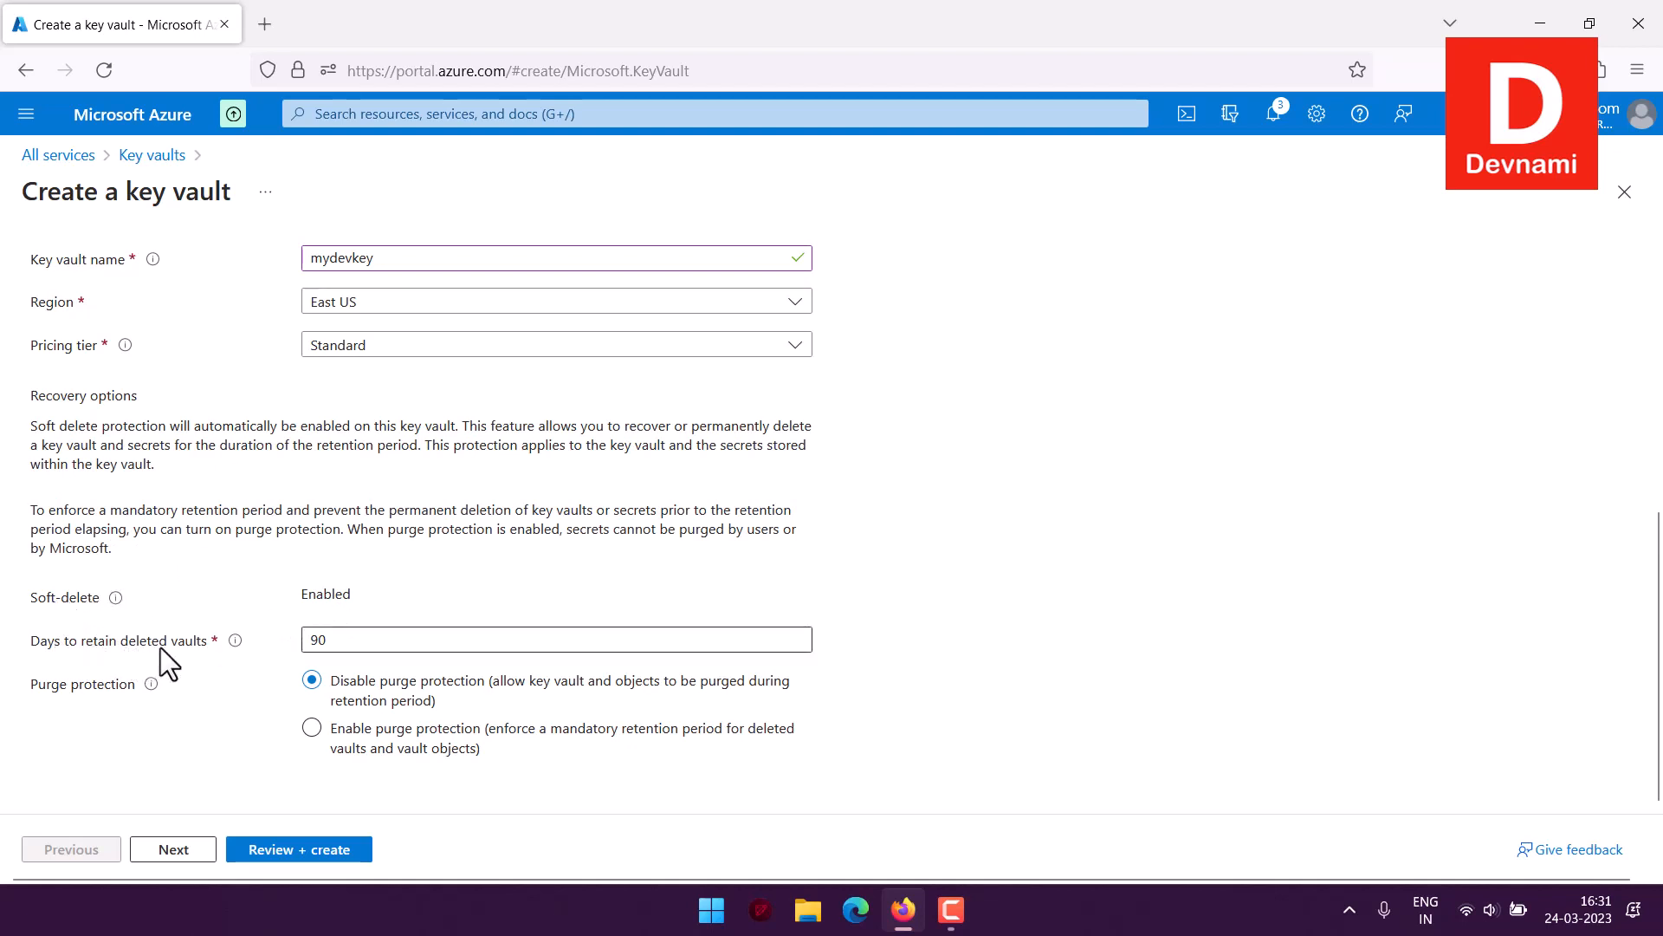
Set the days to retain deleted vaults to 30 and choose to disable purge protection
{"action": "double_click", "coordinate": [319, 640]}
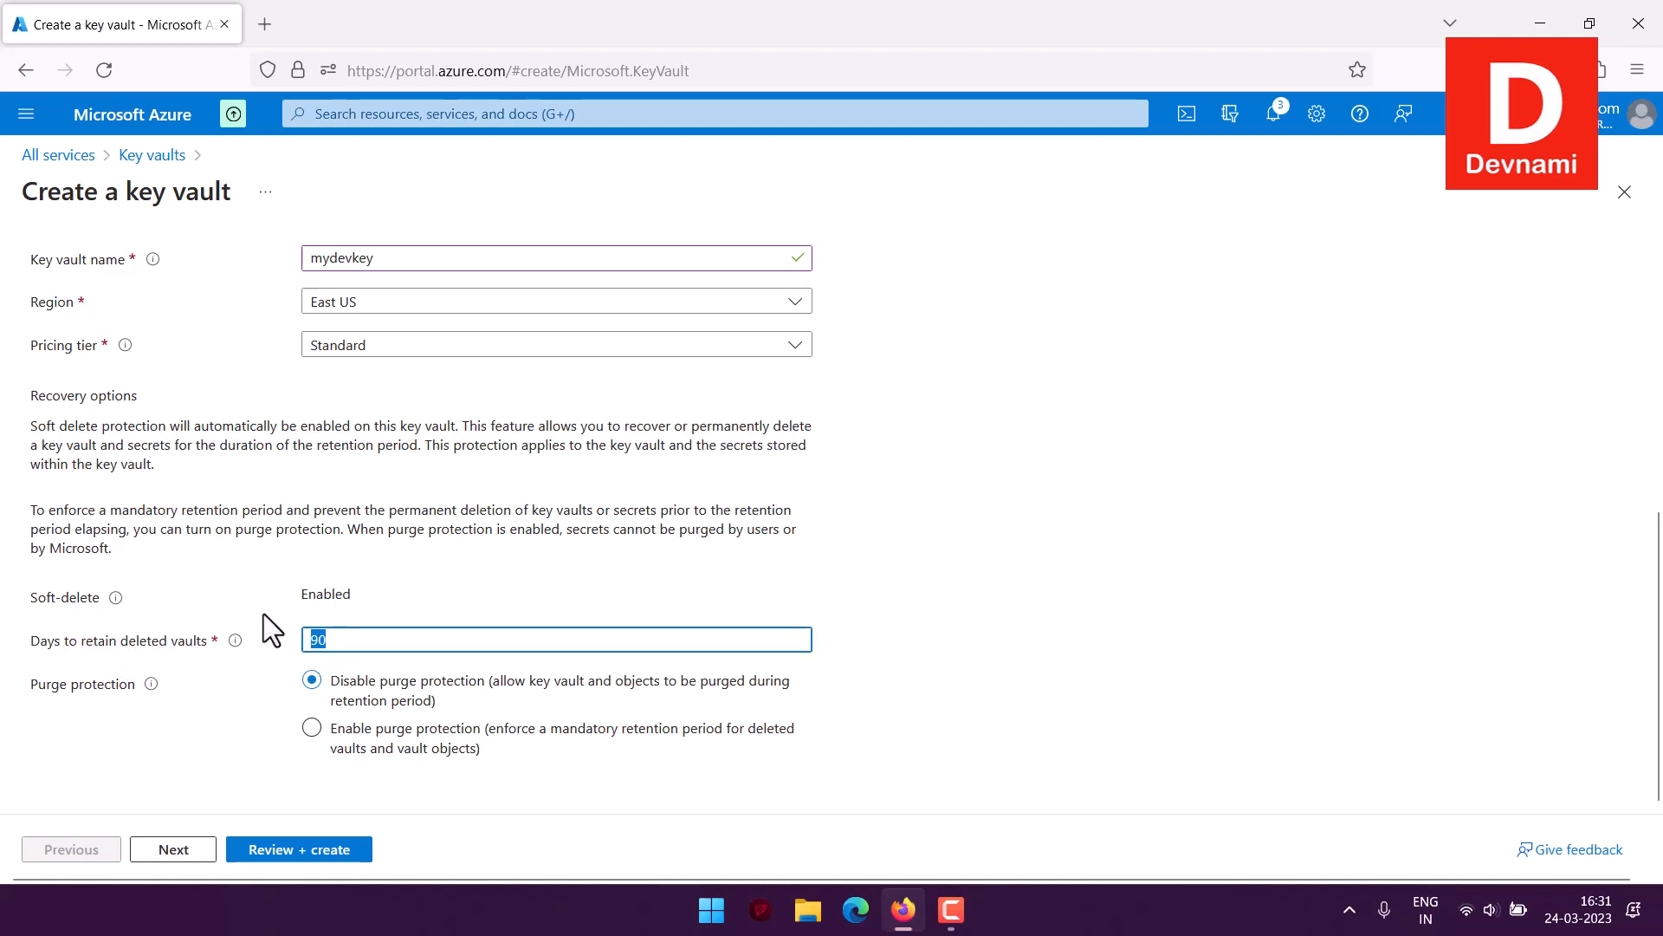
{"action": "type", "text": "30"}
{"action": "left_click", "coordinate": [392, 732]}
{"action": "scroll", "coordinate": [445, 741], "scroll_direction": "down", "scroll_amount": 1}
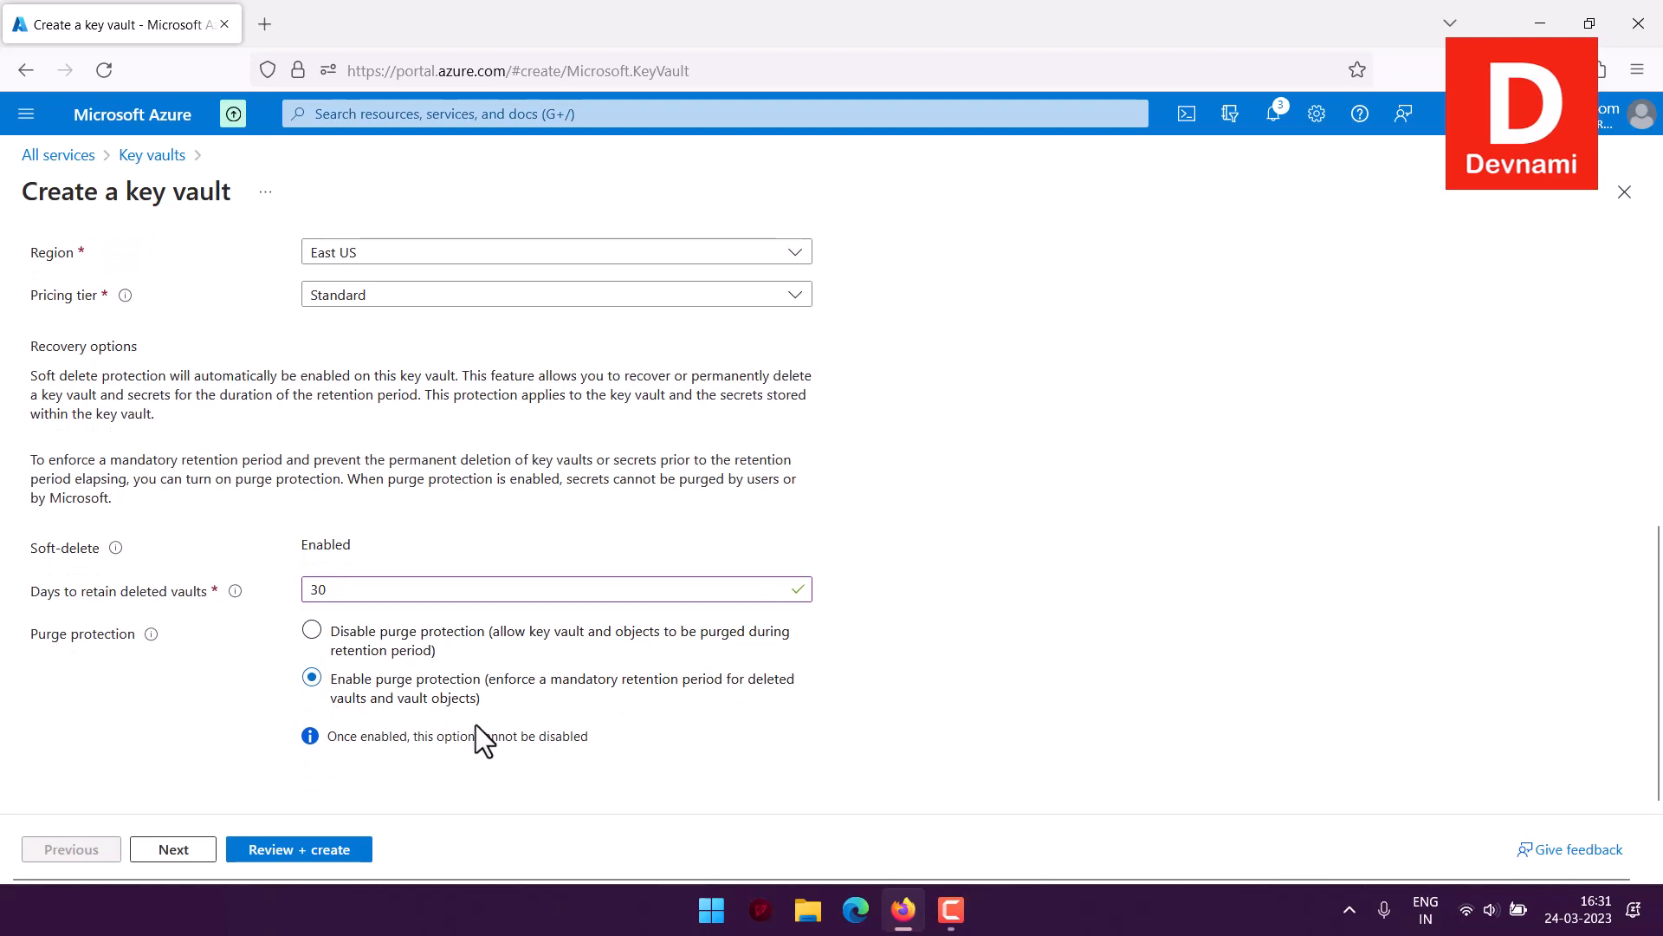
{"action": "left_click", "coordinate": [313, 632]}
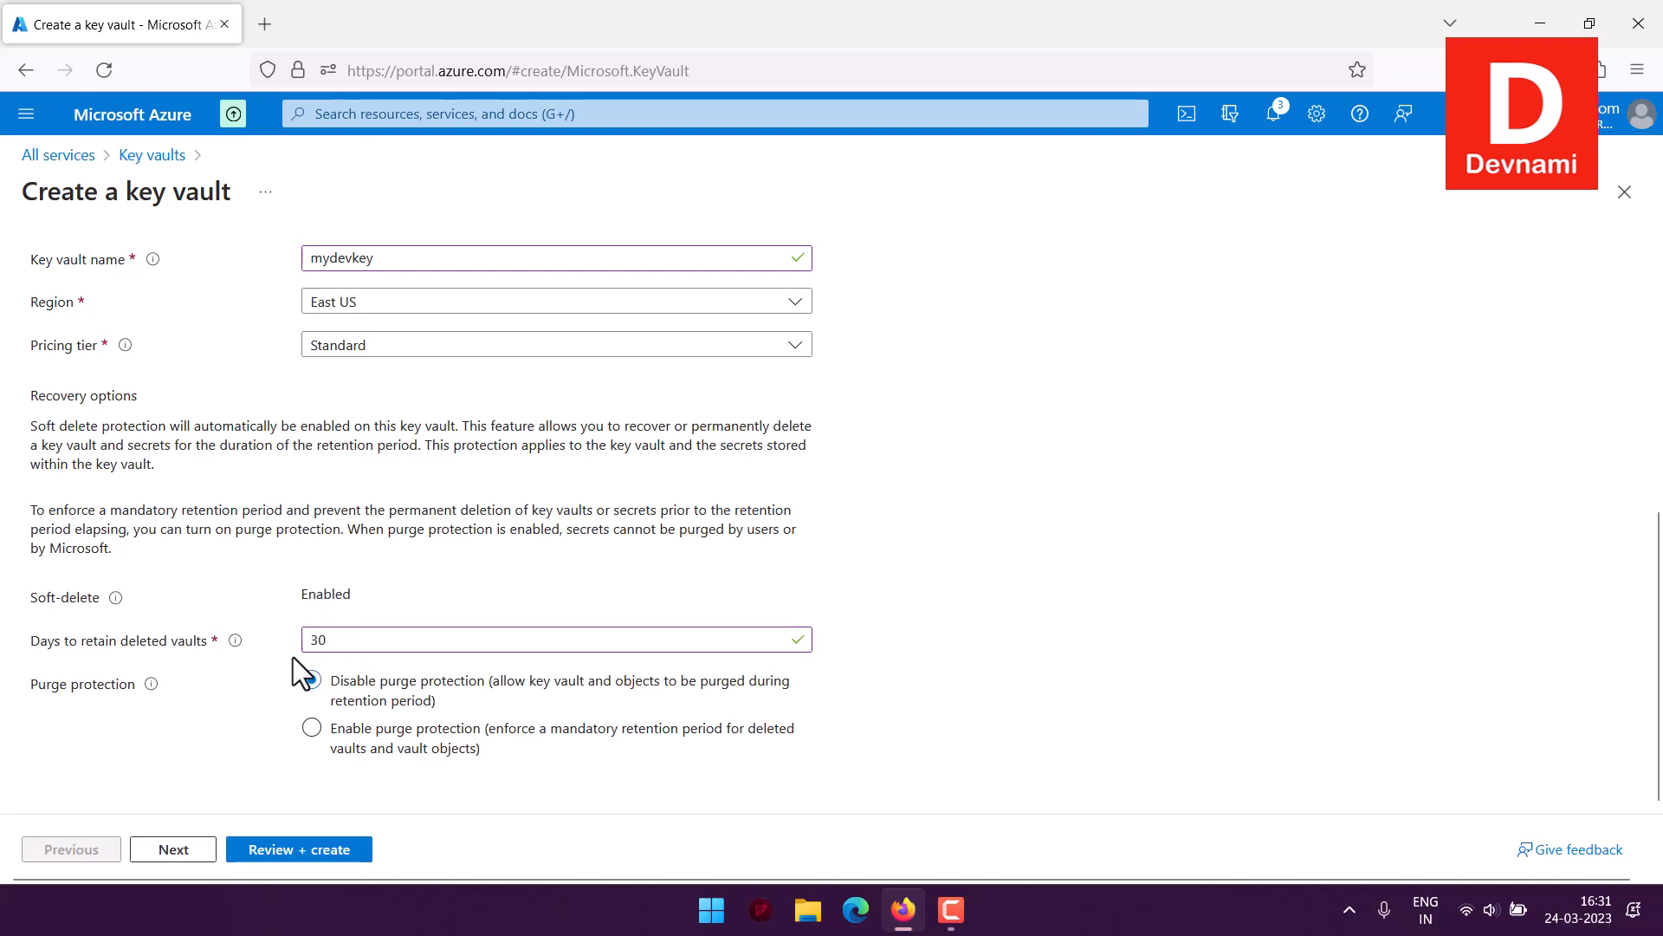
Continue from the basic details to the key vault's access policy settings
{"action": "scroll", "coordinate": [133, 616], "scroll_direction": "up", "scroll_amount": 5}
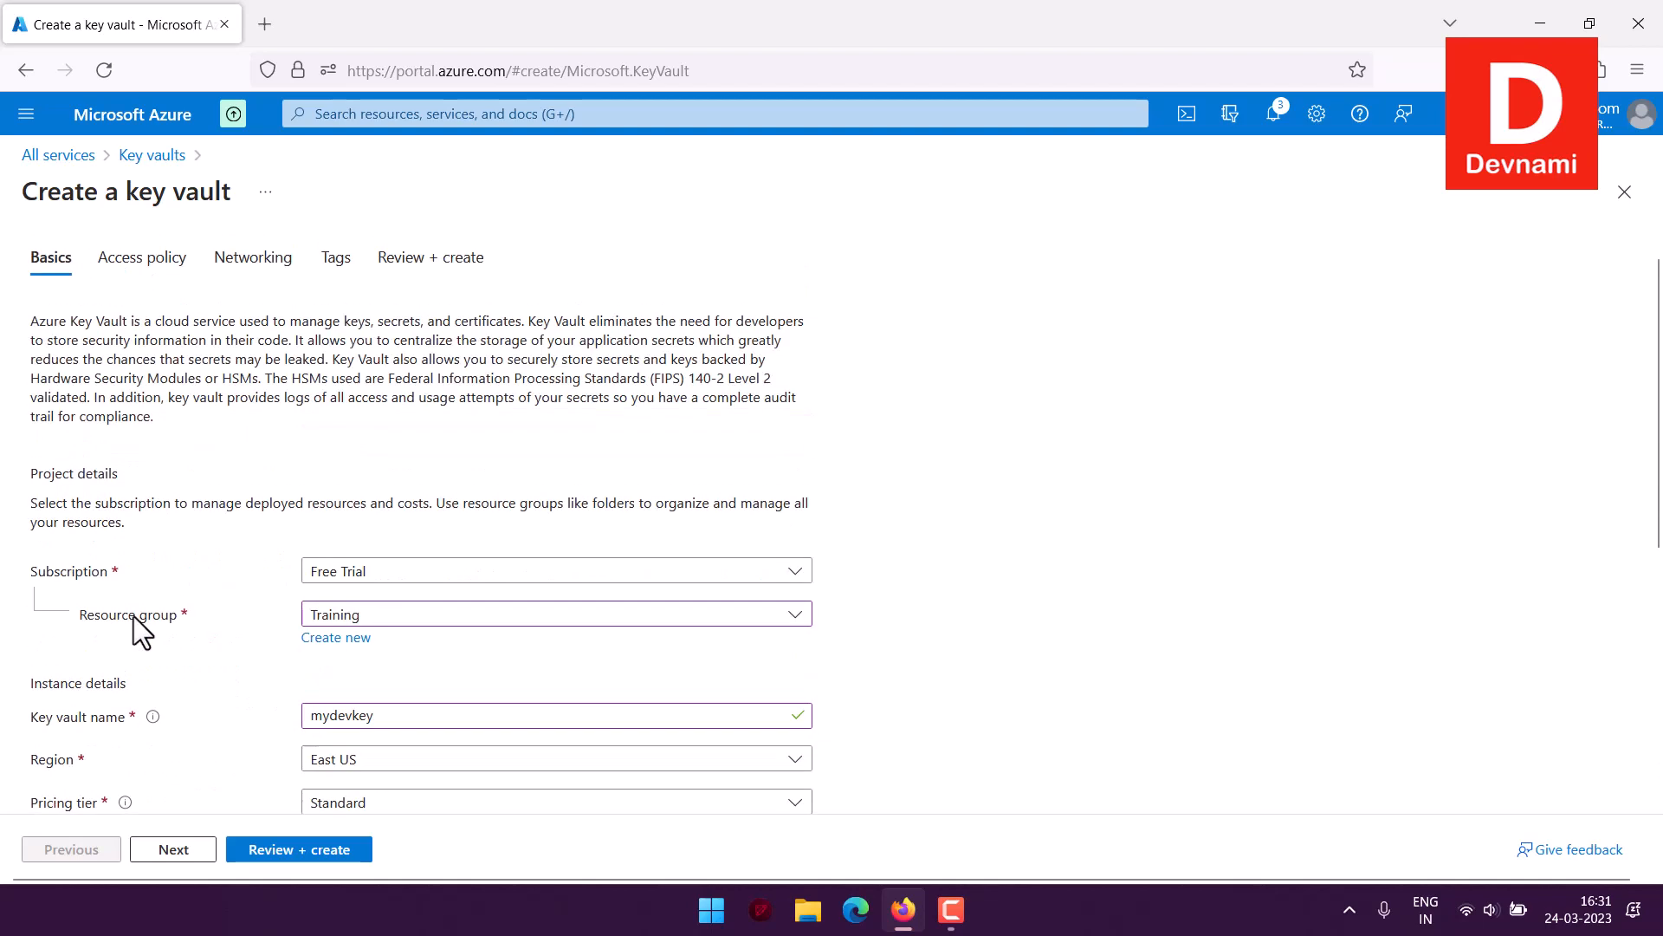
{"action": "left_click", "coordinate": [168, 850]}
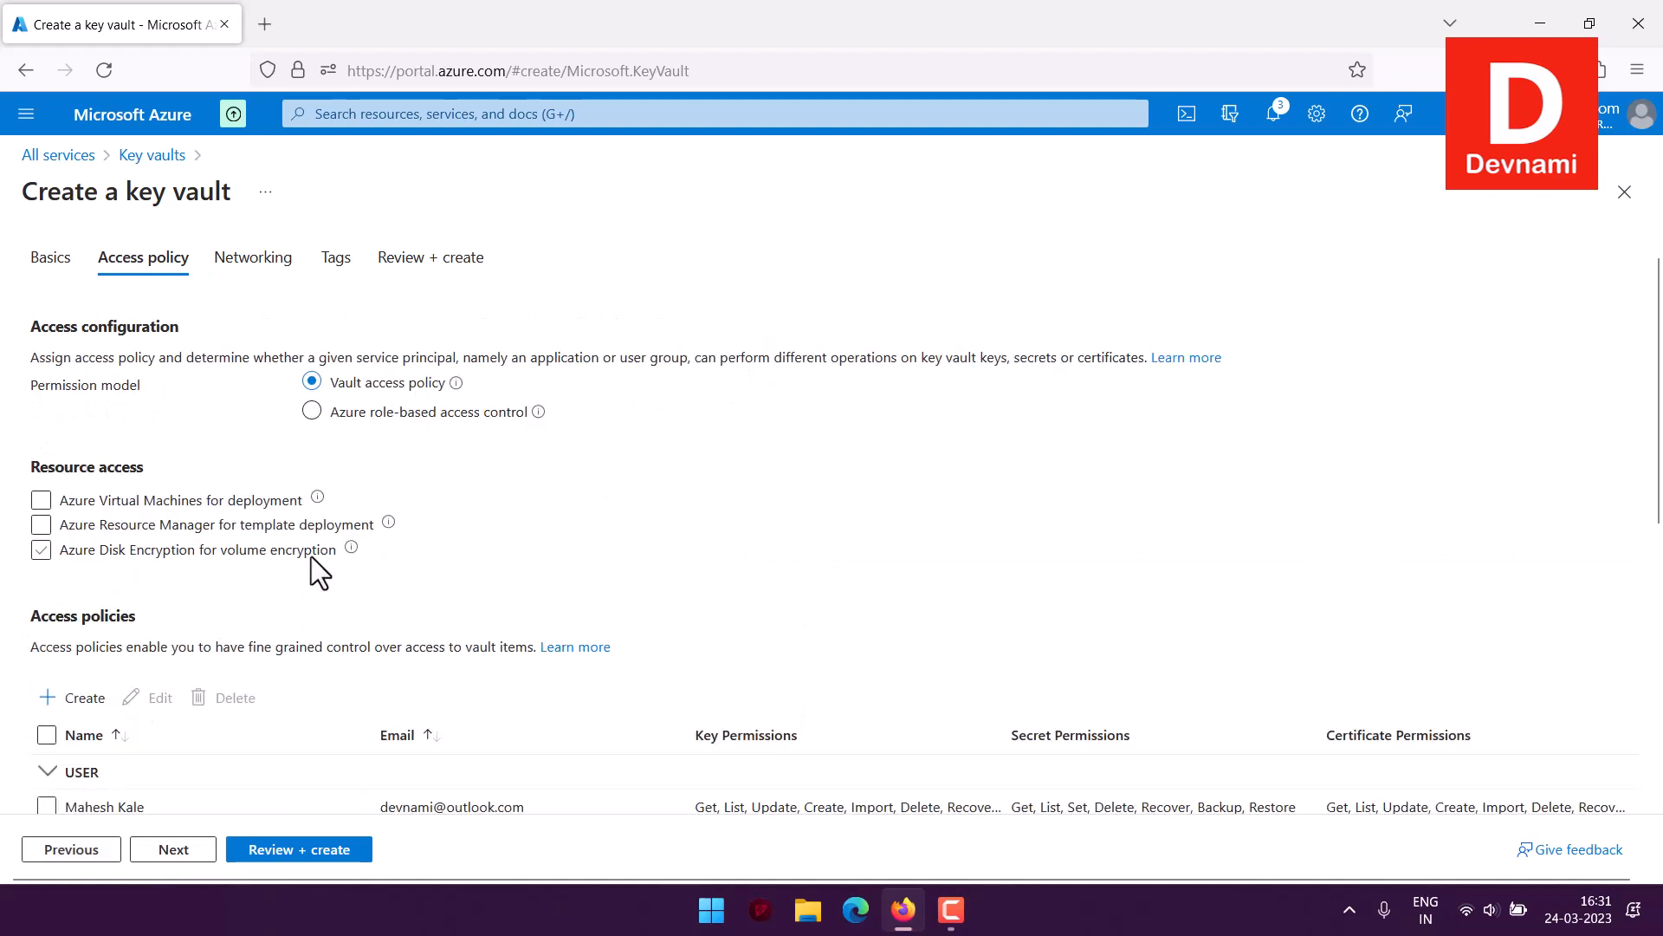
Examine the access configuration, the resource access options and the access policies listed for the key vault
{"action": "left_click_drag", "start_coordinate": [60, 336], "coordinate": [154, 381]}
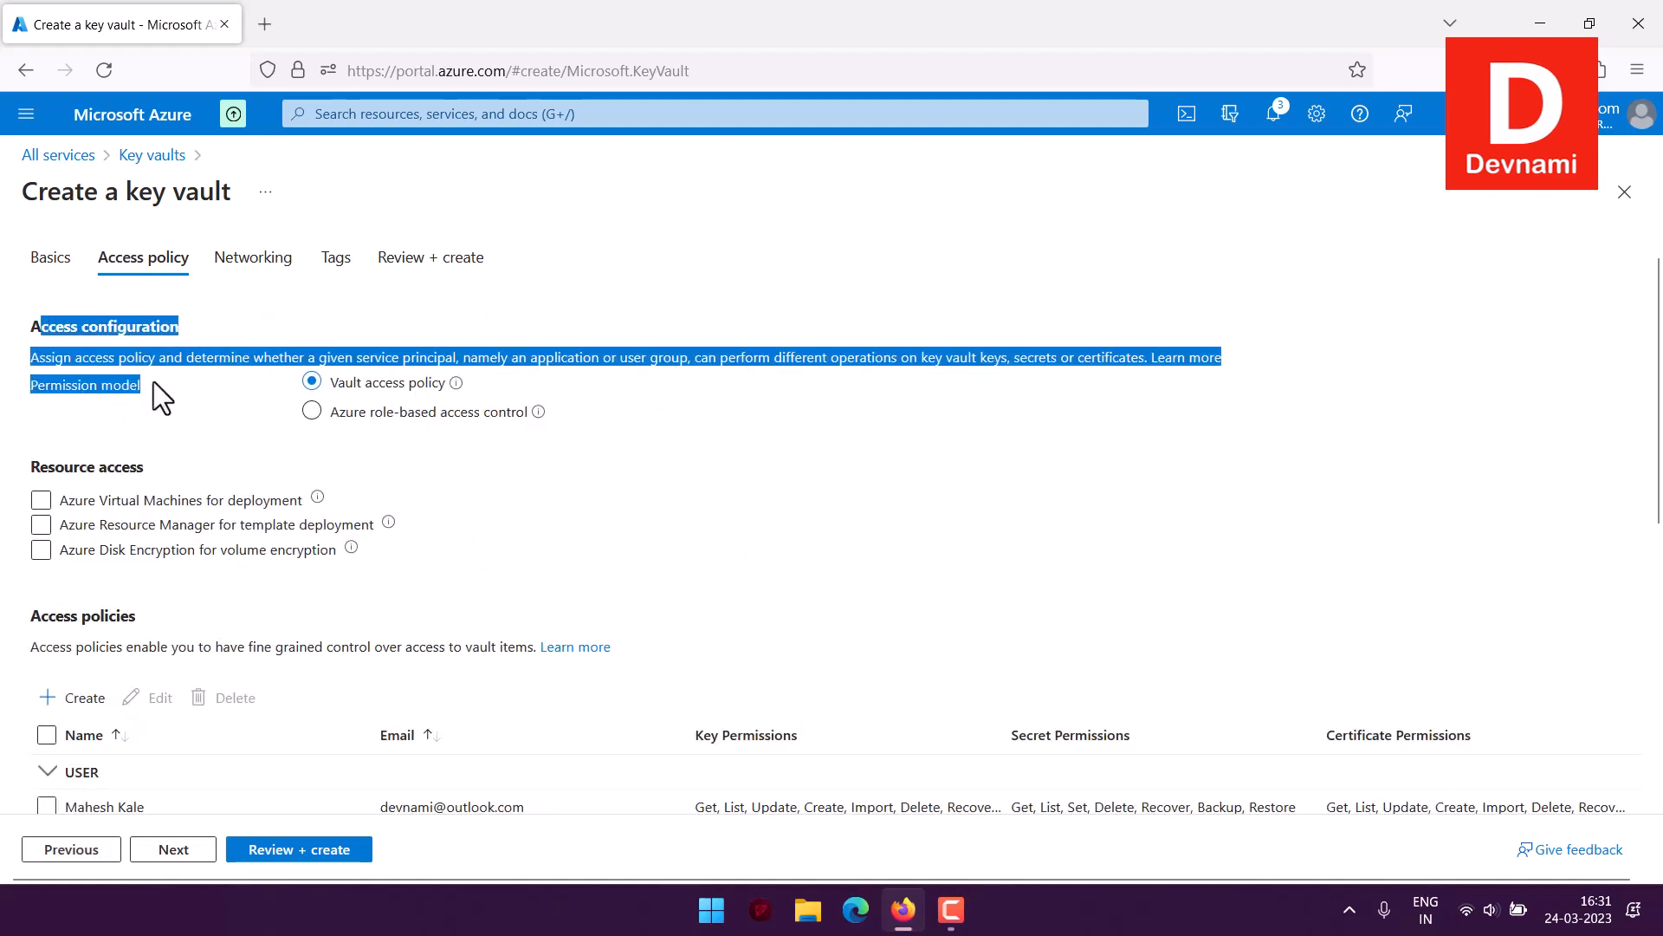
{"action": "left_click", "coordinate": [153, 381]}
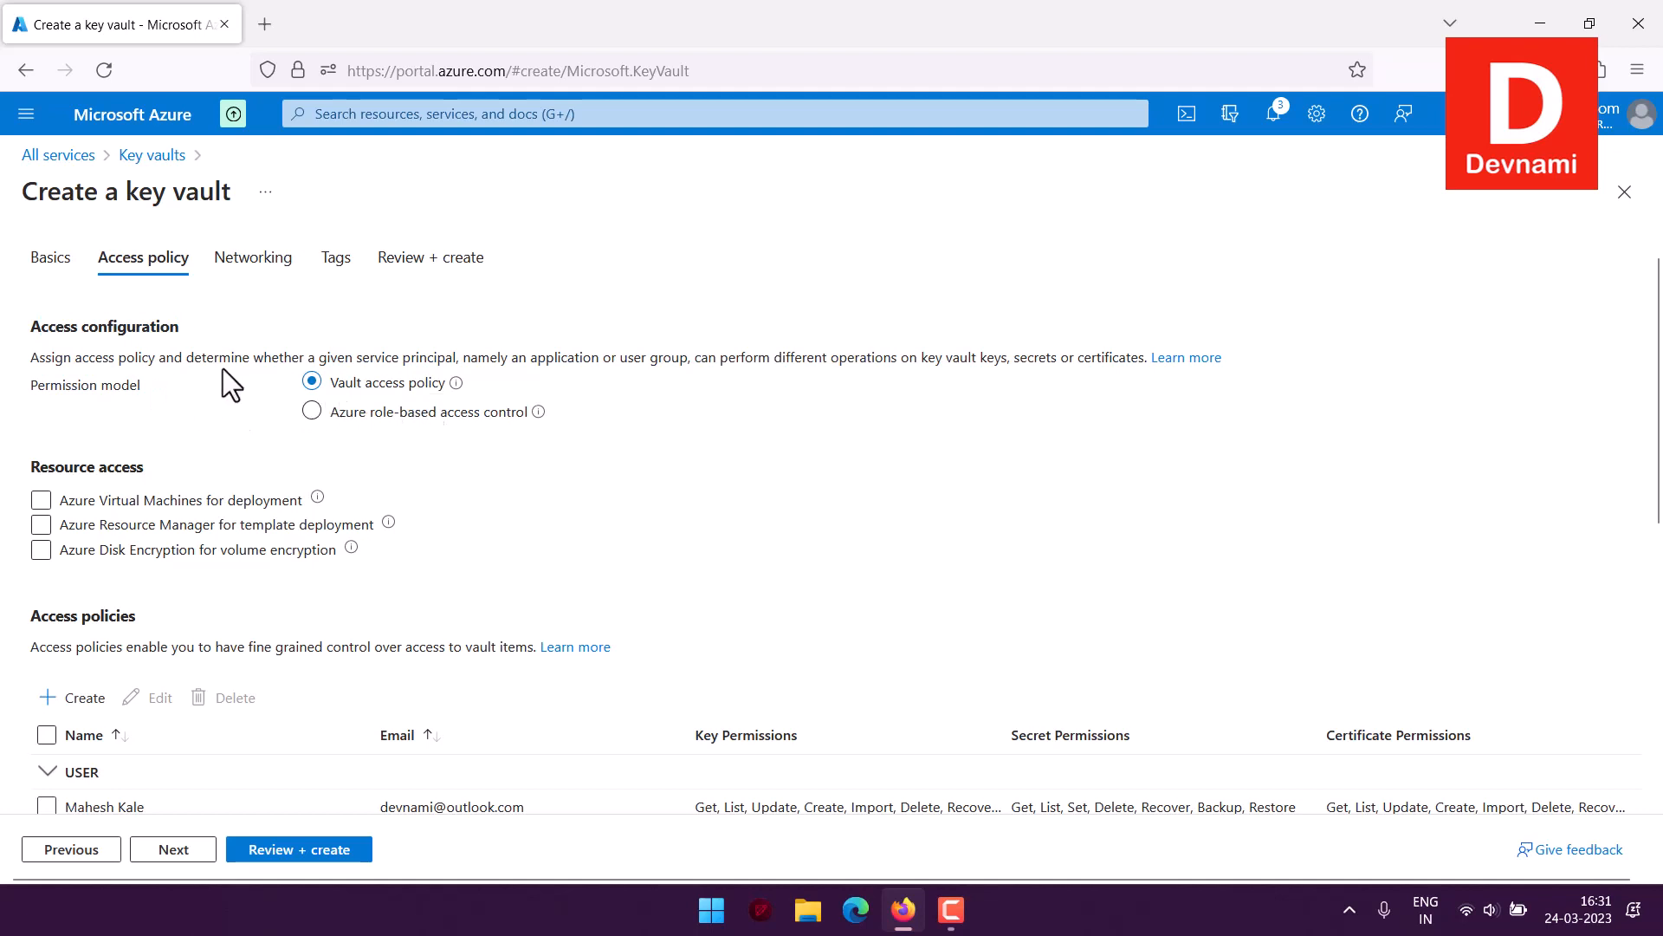
{"action": "left_click_drag", "start_coordinate": [44, 456], "coordinate": [158, 466]}
{"action": "left_click", "coordinate": [154, 464]}
{"action": "left_click", "coordinate": [283, 504]}
{"action": "left_click", "coordinate": [108, 526]}
{"action": "scroll", "coordinate": [646, 580], "scroll_direction": "down", "scroll_amount": 2}
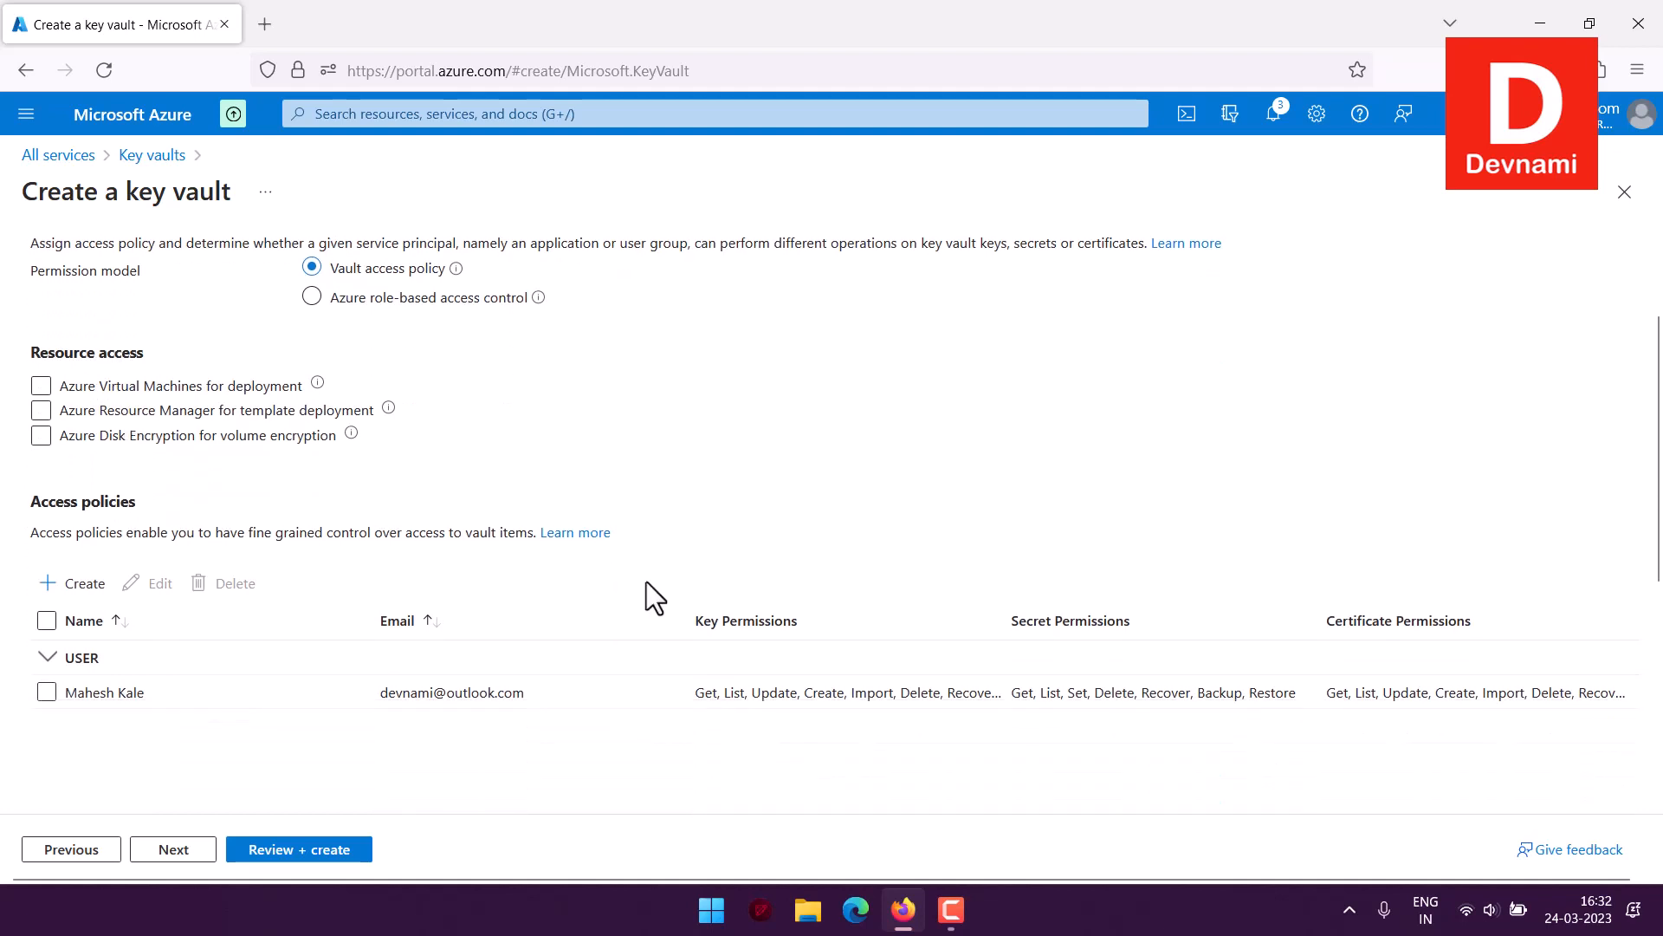
{"action": "left_click_drag", "start_coordinate": [32, 504], "coordinate": [183, 512]}
{"action": "left_click", "coordinate": [190, 513]}
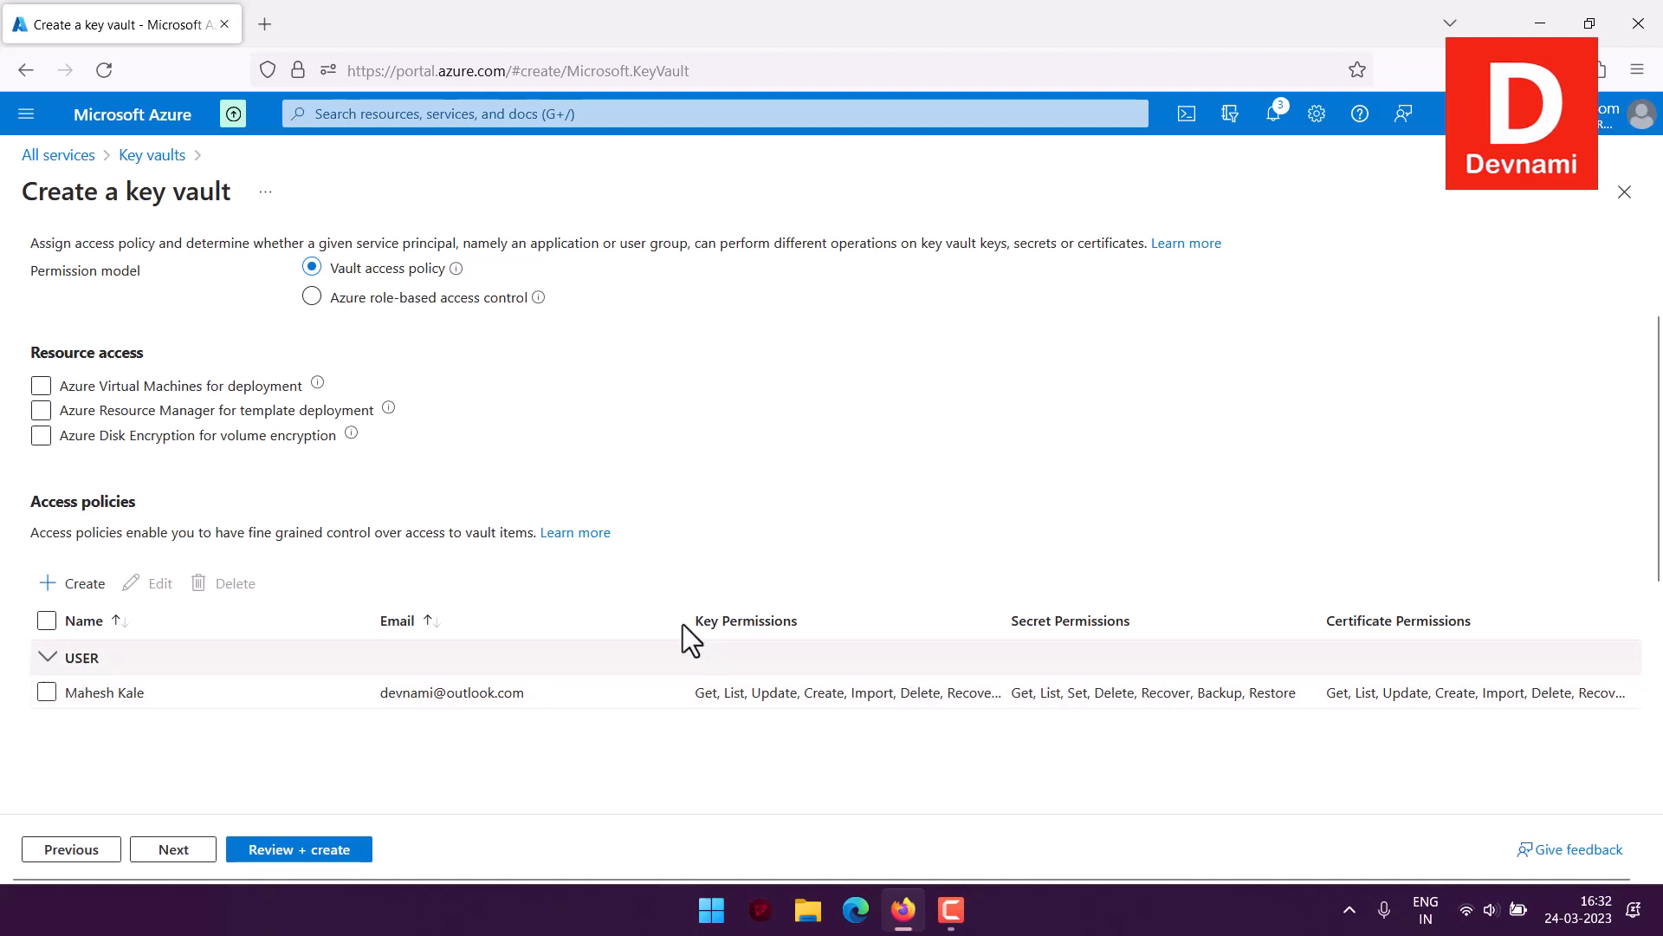
Examine the templates and the key, secret and certificate permissions offered for a new access policy, and close the form without creating one
{"action": "left_click", "coordinate": [50, 584]}
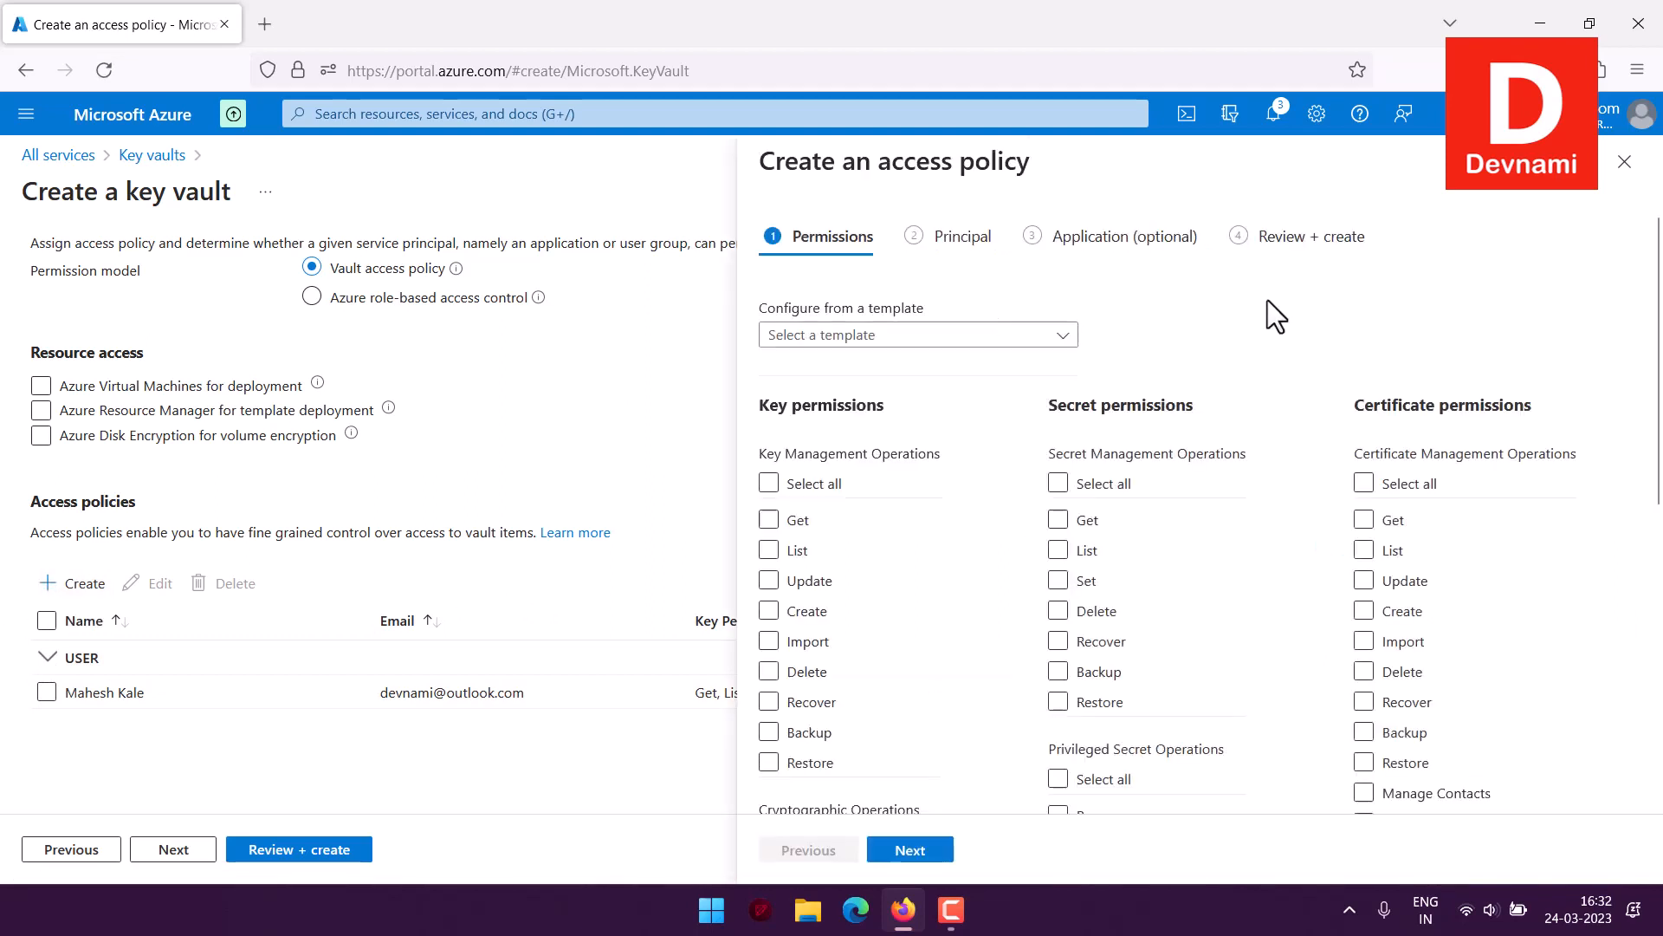
{"action": "left_click", "coordinate": [968, 339]}
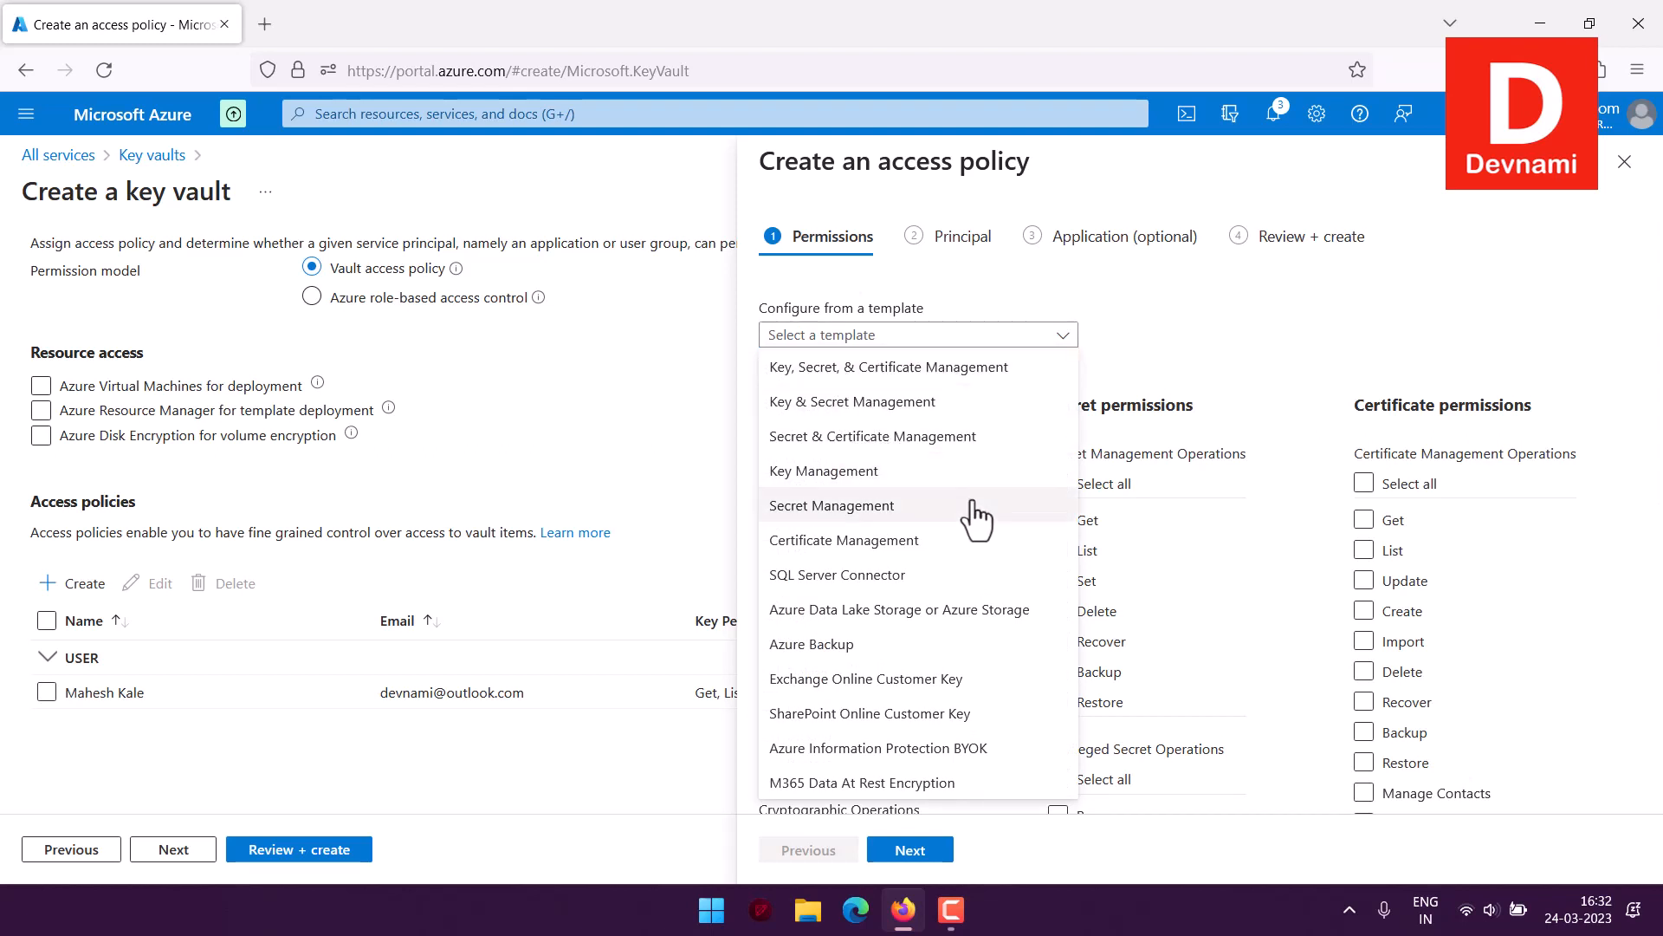
{"action": "left_click", "coordinate": [1182, 347]}
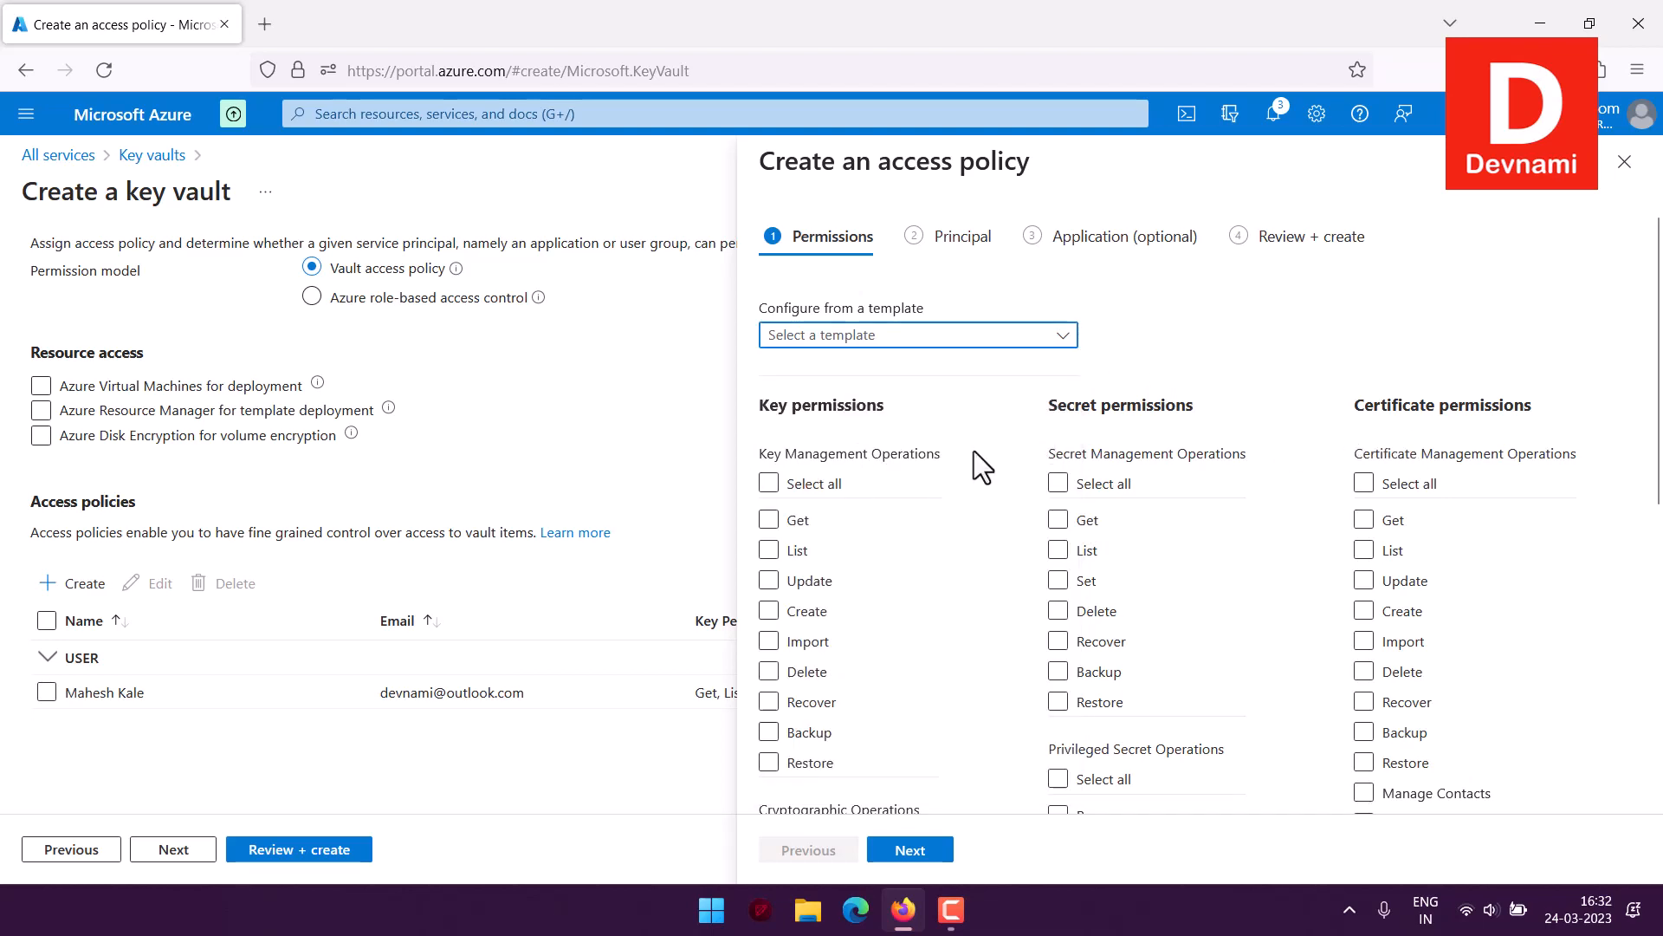
{"action": "scroll", "coordinate": [1001, 442], "scroll_direction": "down", "scroll_amount": 1}
{"action": "scroll", "coordinate": [1001, 441], "scroll_direction": "down", "scroll_amount": 5}
{"action": "scroll", "coordinate": [1001, 441], "scroll_direction": "up", "scroll_amount": 5}
{"action": "scroll", "coordinate": [1001, 440], "scroll_direction": "down", "scroll_amount": 5}
{"action": "scroll", "coordinate": [1001, 440], "scroll_direction": "down", "scroll_amount": 1}
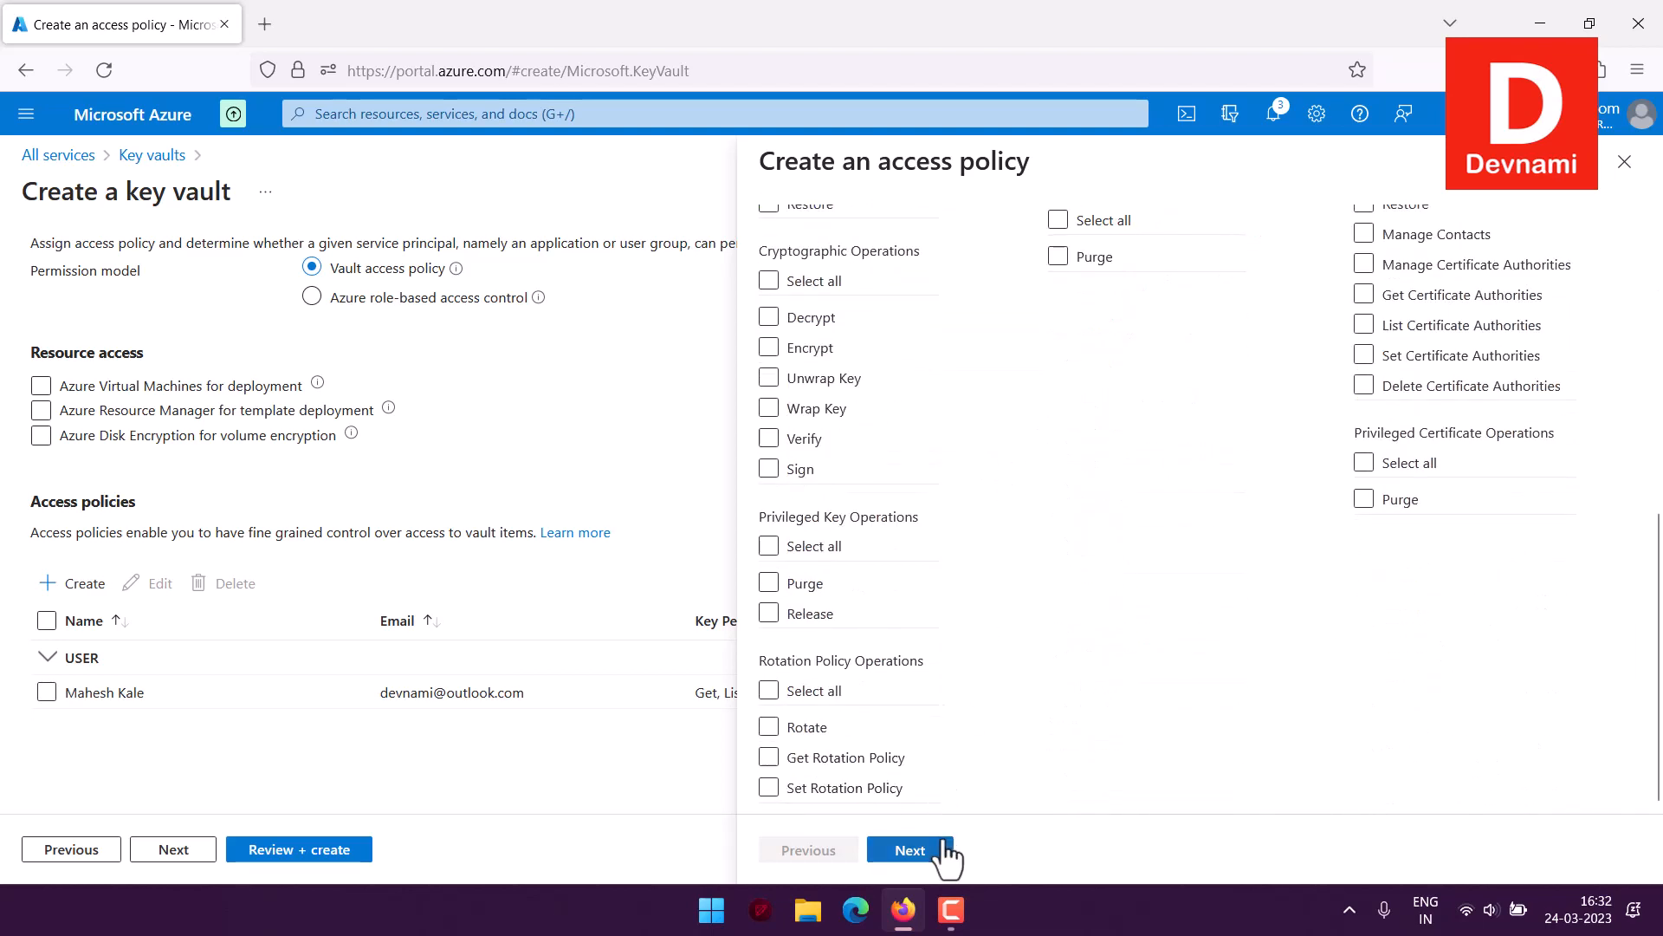
{"action": "left_click", "coordinate": [928, 797]}
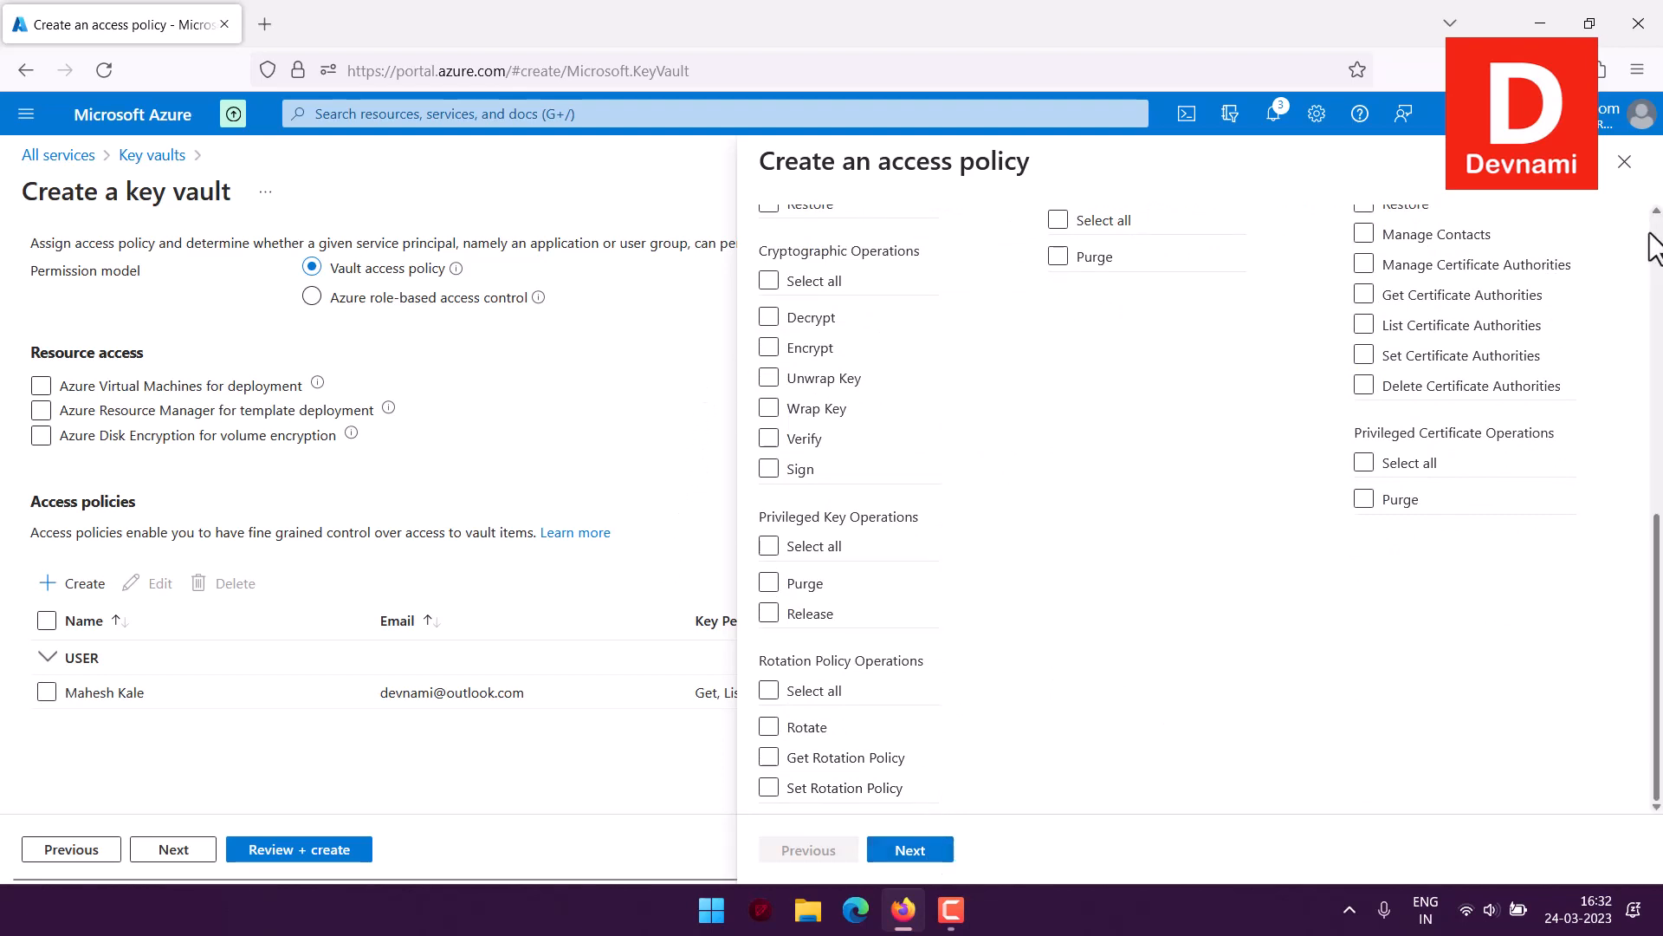
{"action": "left_click", "coordinate": [1624, 162]}
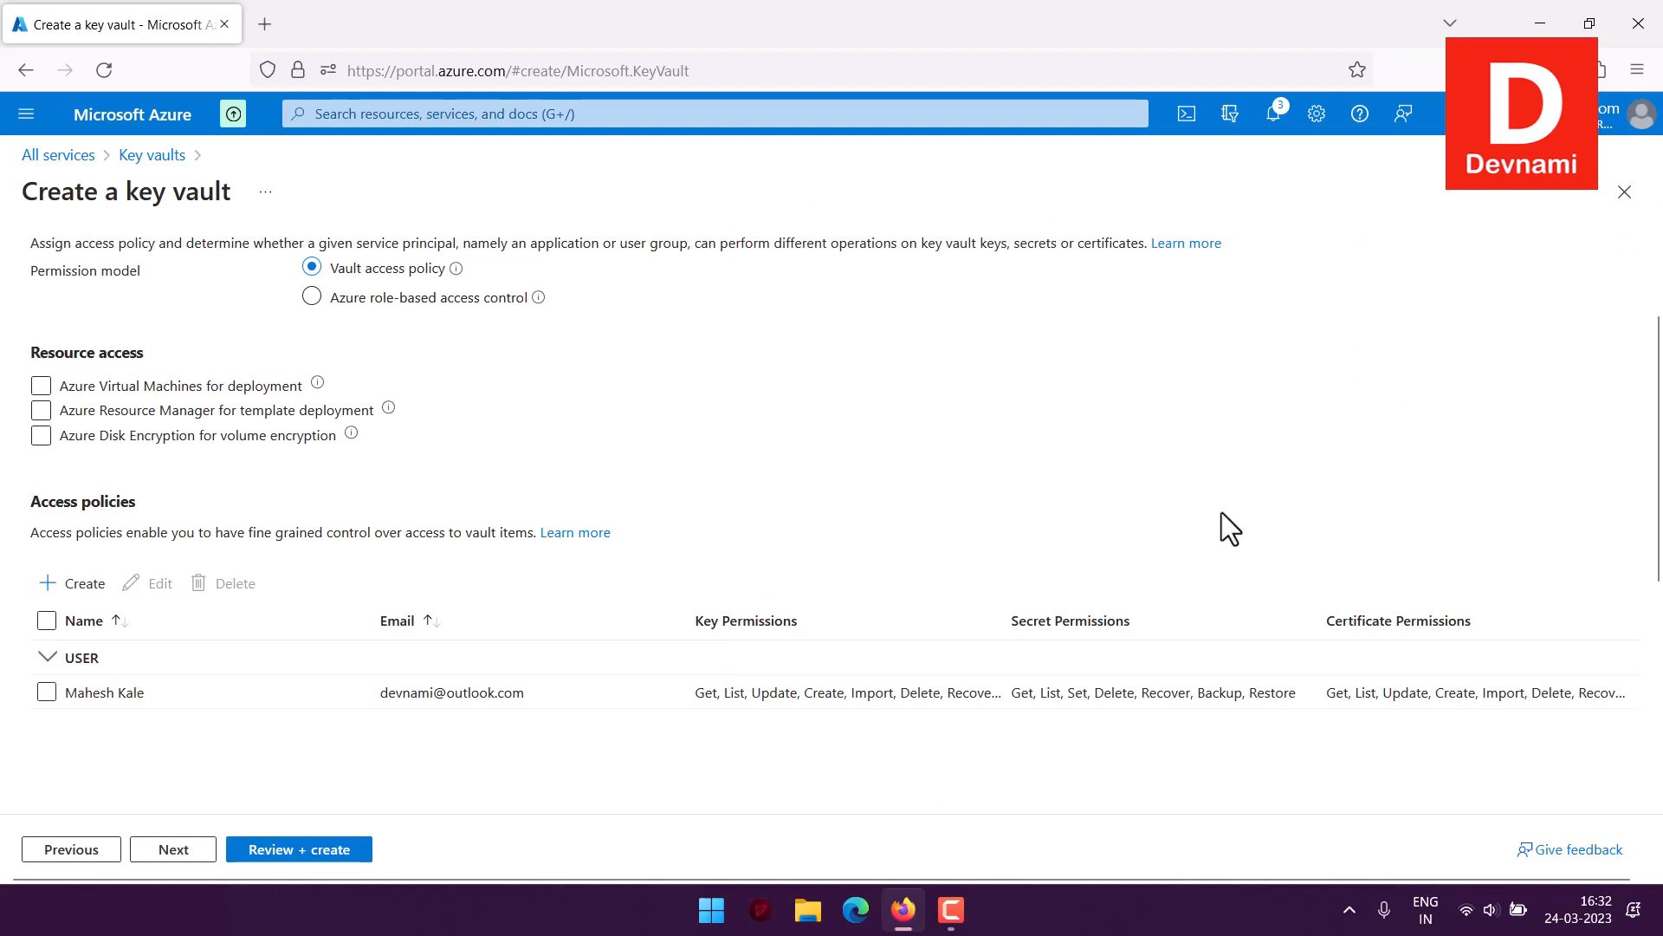
Continue from the access policy to the networking settings and review the public access and private endpoint options
{"action": "scroll", "coordinate": [962, 563], "scroll_direction": "down", "scroll_amount": 3}
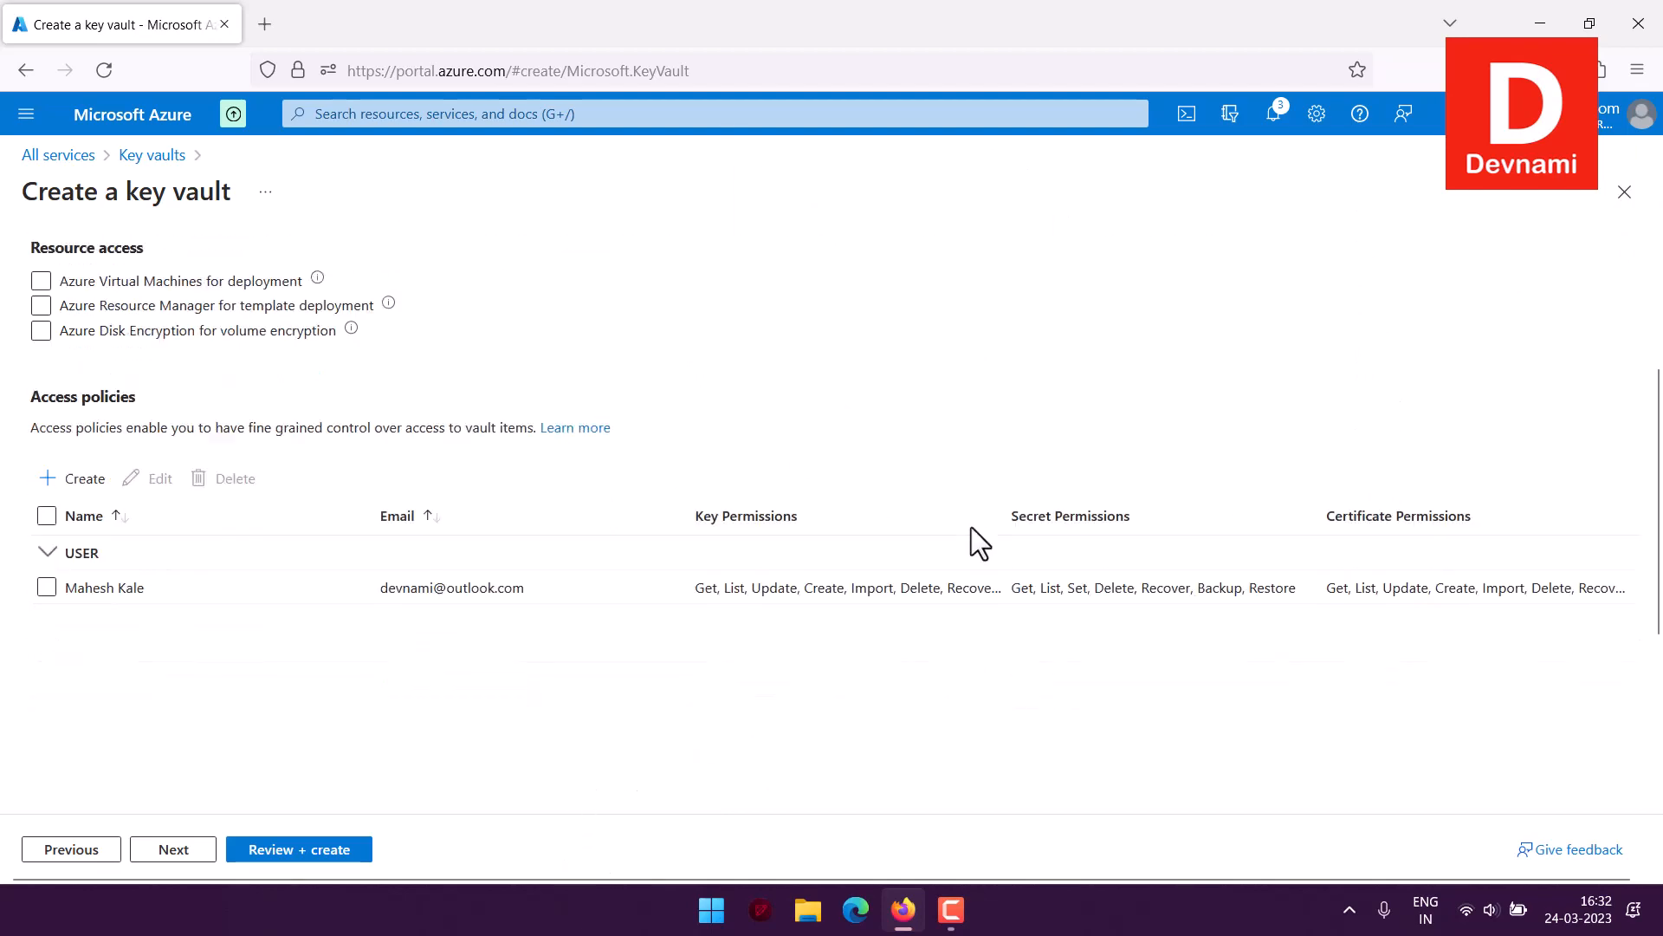
{"action": "scroll", "coordinate": [975, 520], "scroll_direction": "up", "scroll_amount": 3}
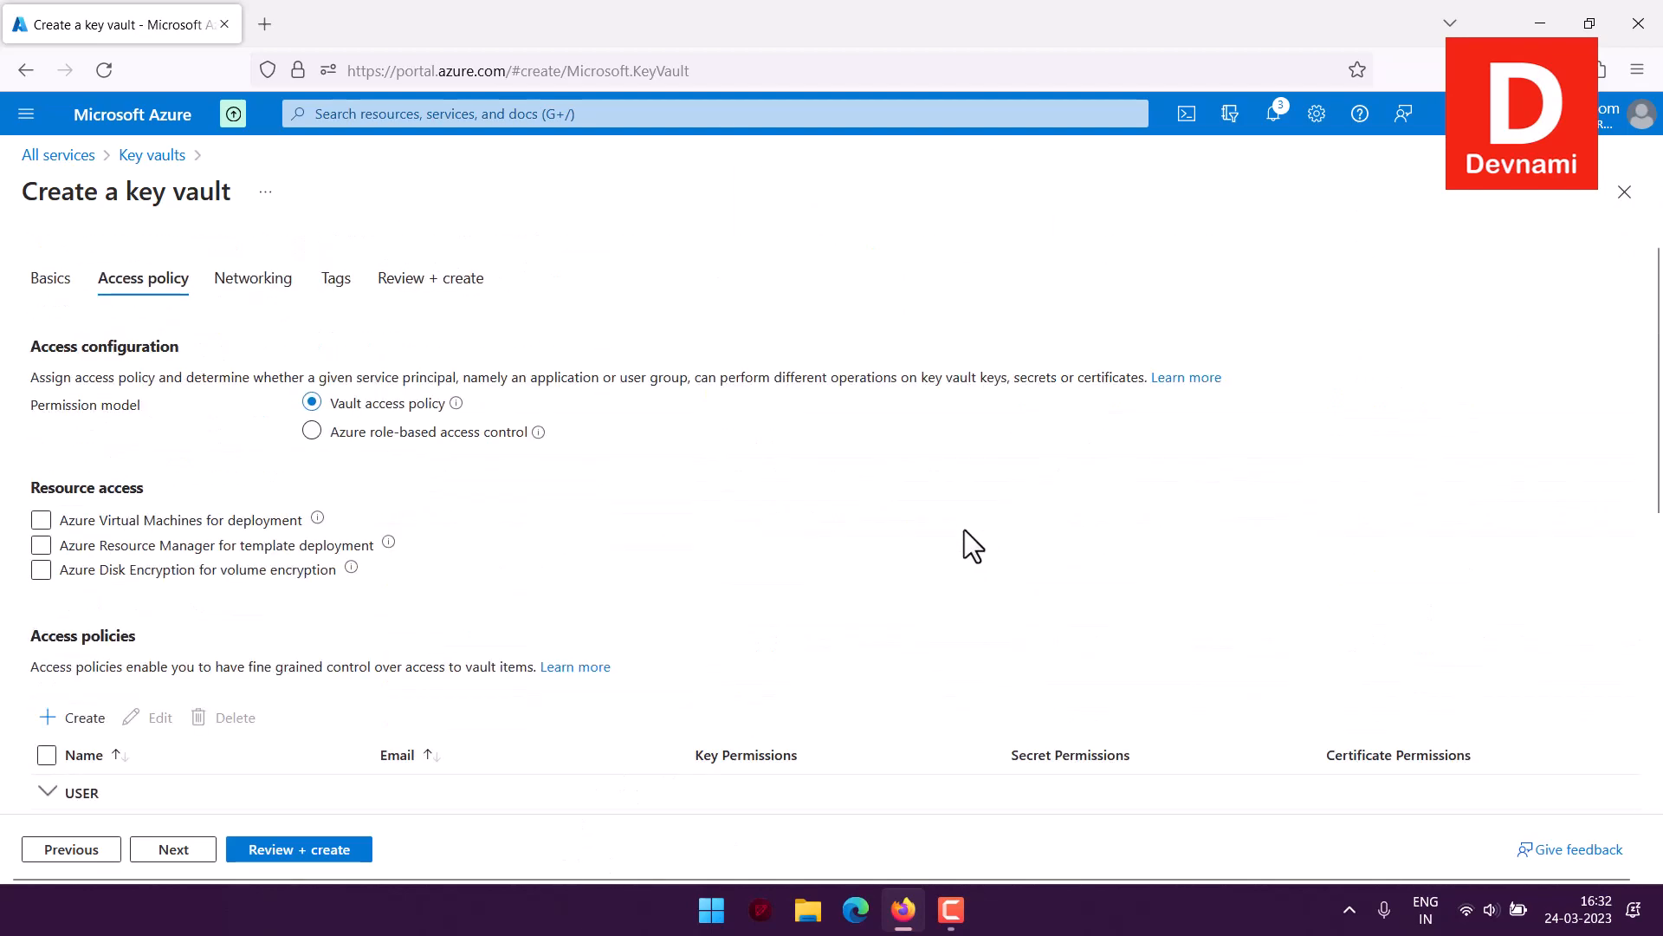
{"action": "left_click", "coordinate": [180, 842]}
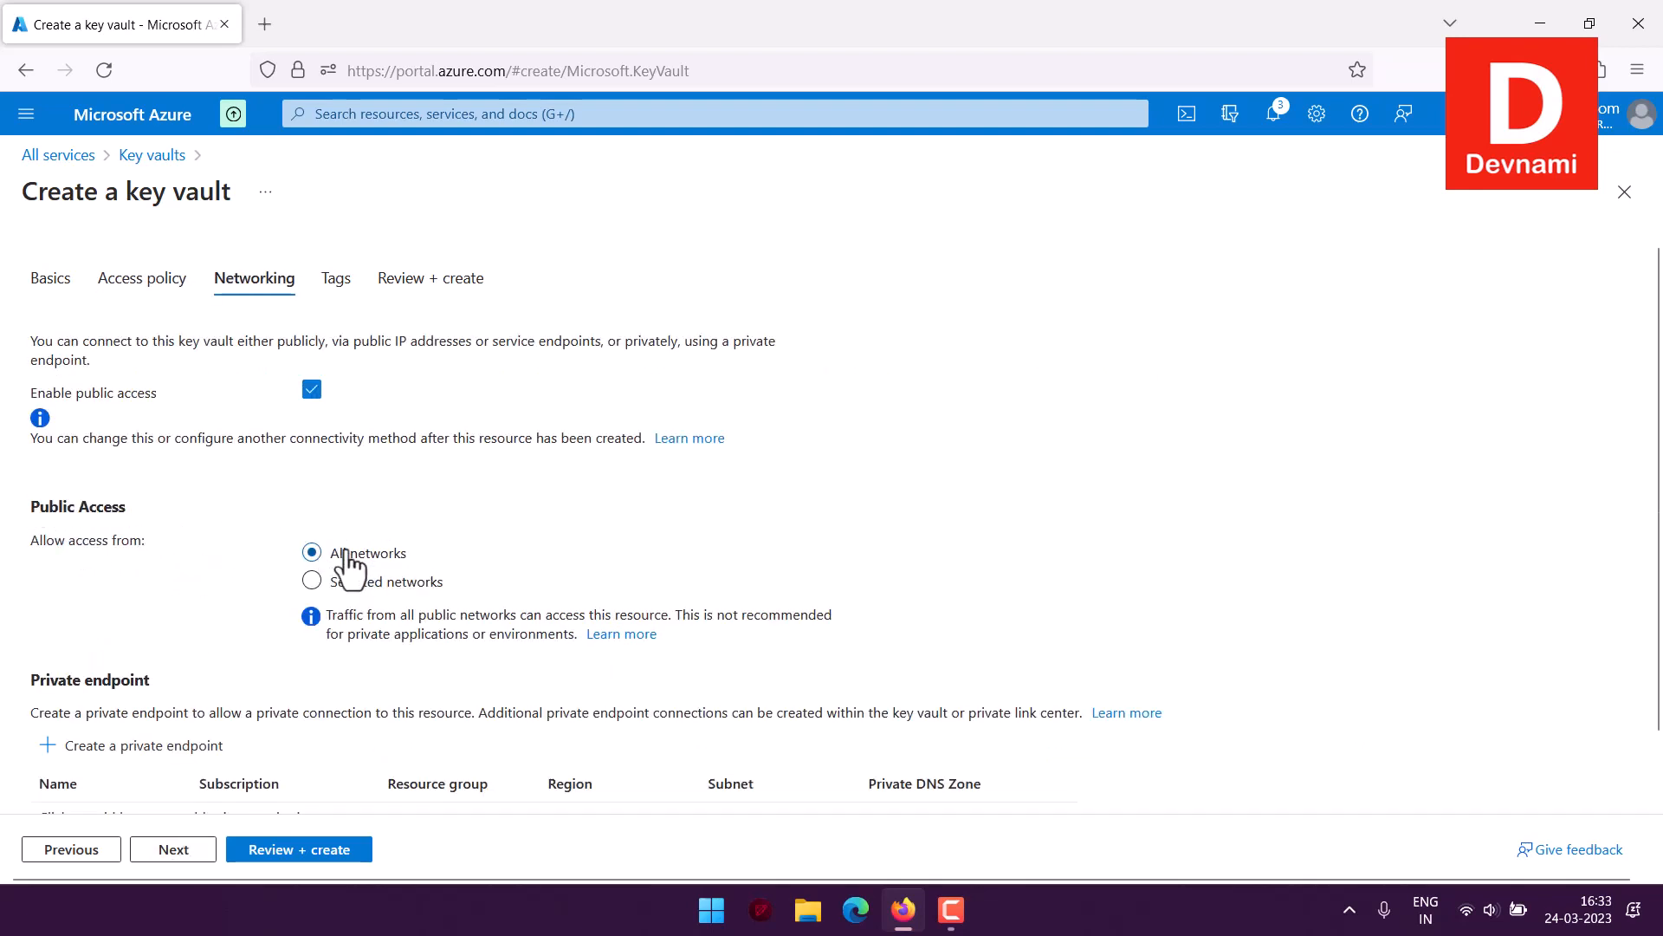
{"action": "scroll", "coordinate": [219, 508], "scroll_direction": "down", "scroll_amount": 1}
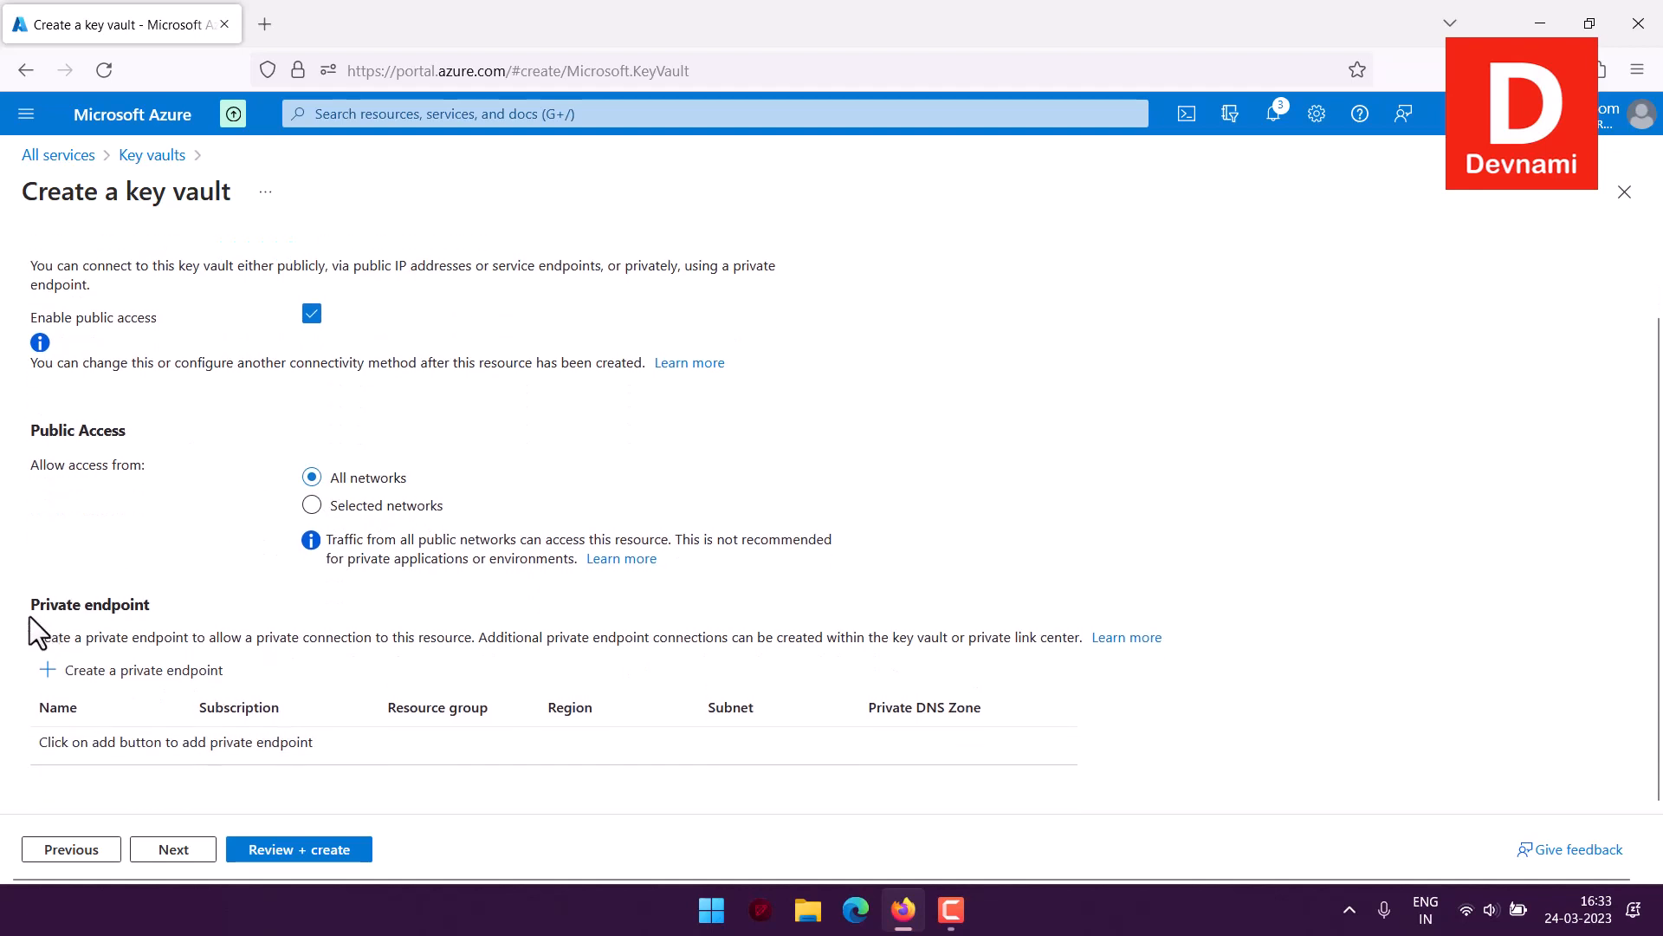
{"action": "left_click", "coordinate": [241, 620]}
{"action": "left_click_drag", "start_coordinate": [45, 622], "coordinate": [142, 609]}
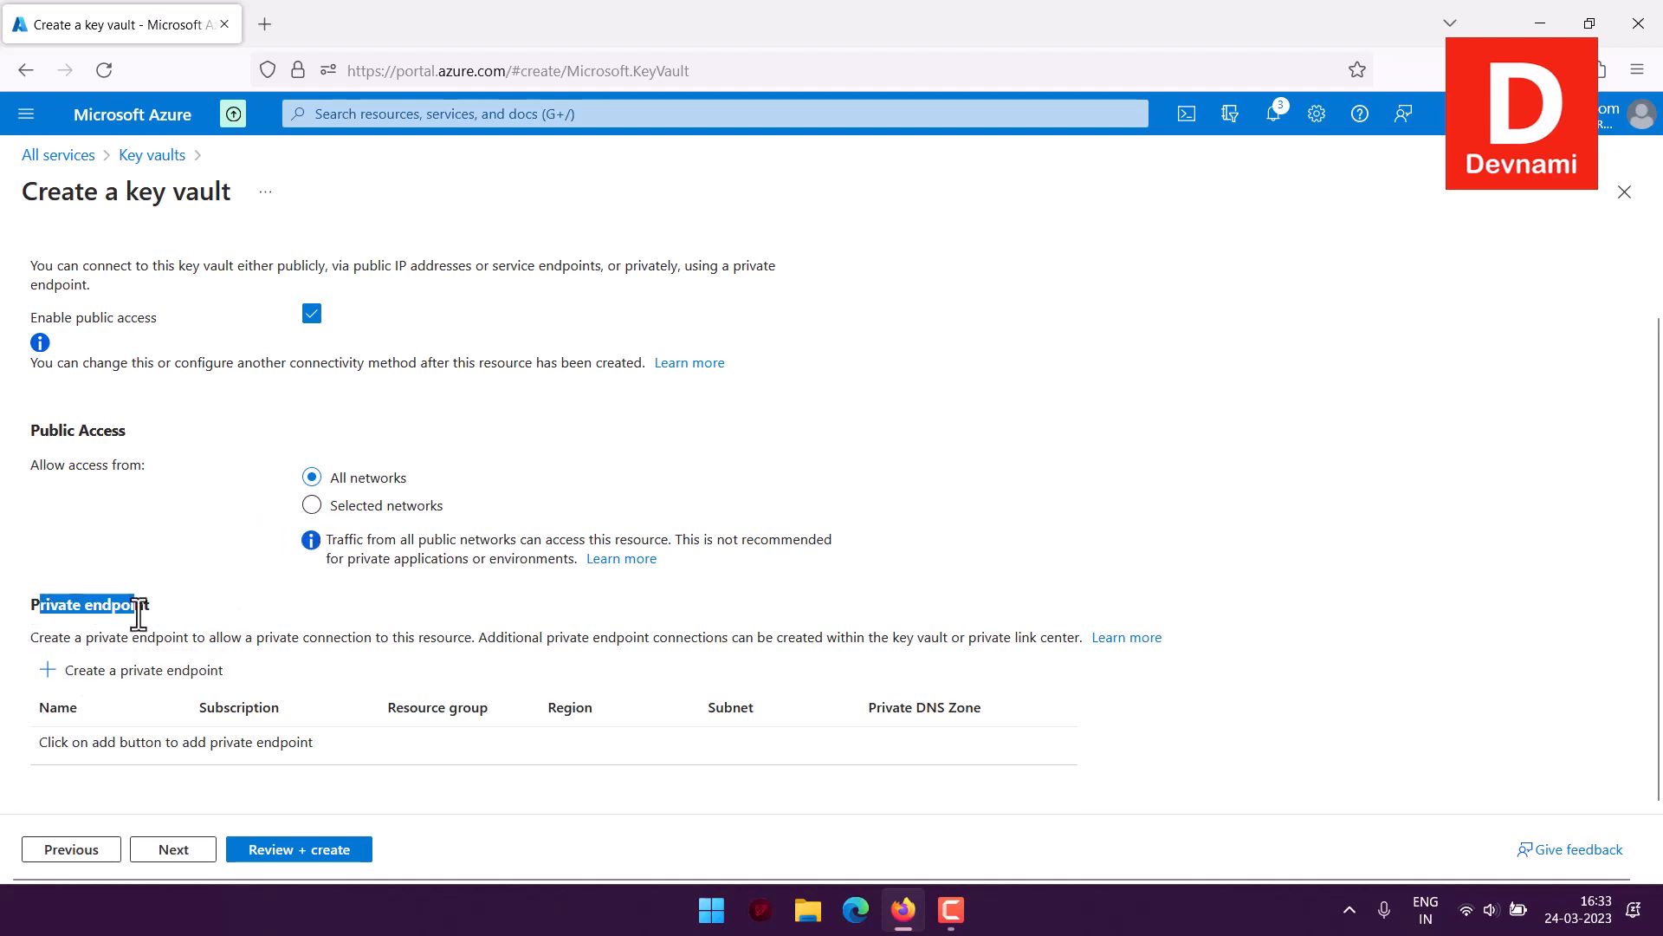
{"action": "left_click", "coordinate": [142, 613]}
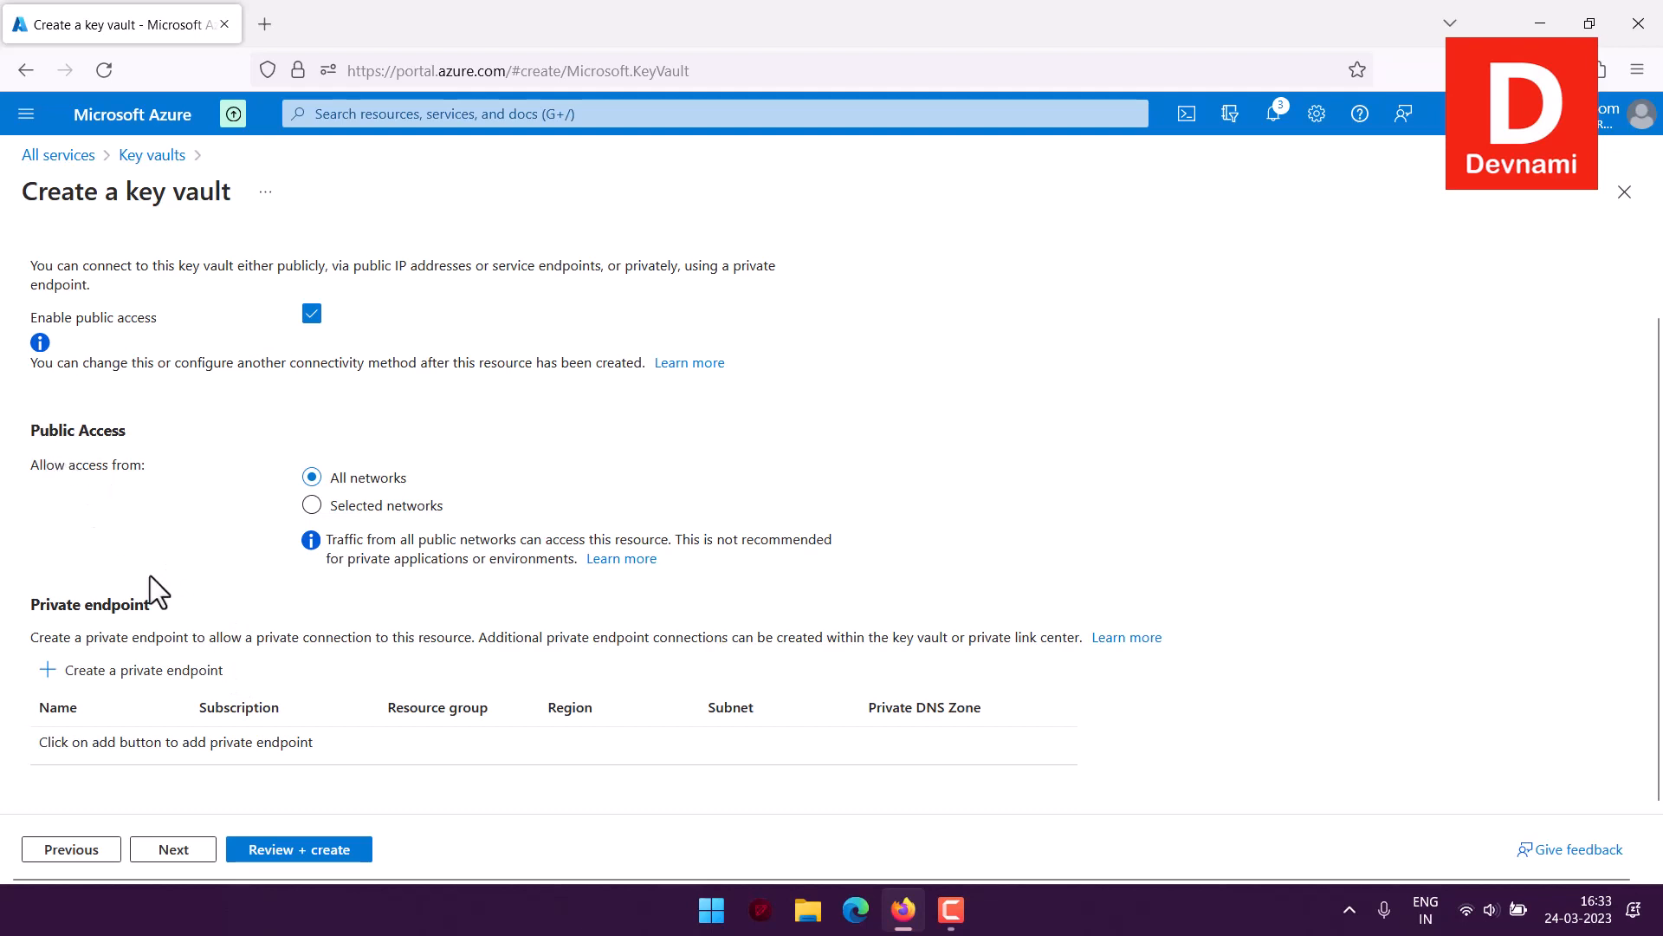
Continue to the key vault's tag settings and inspect the tag name and value fields, leaving both empty
{"action": "left_click", "coordinate": [184, 849]}
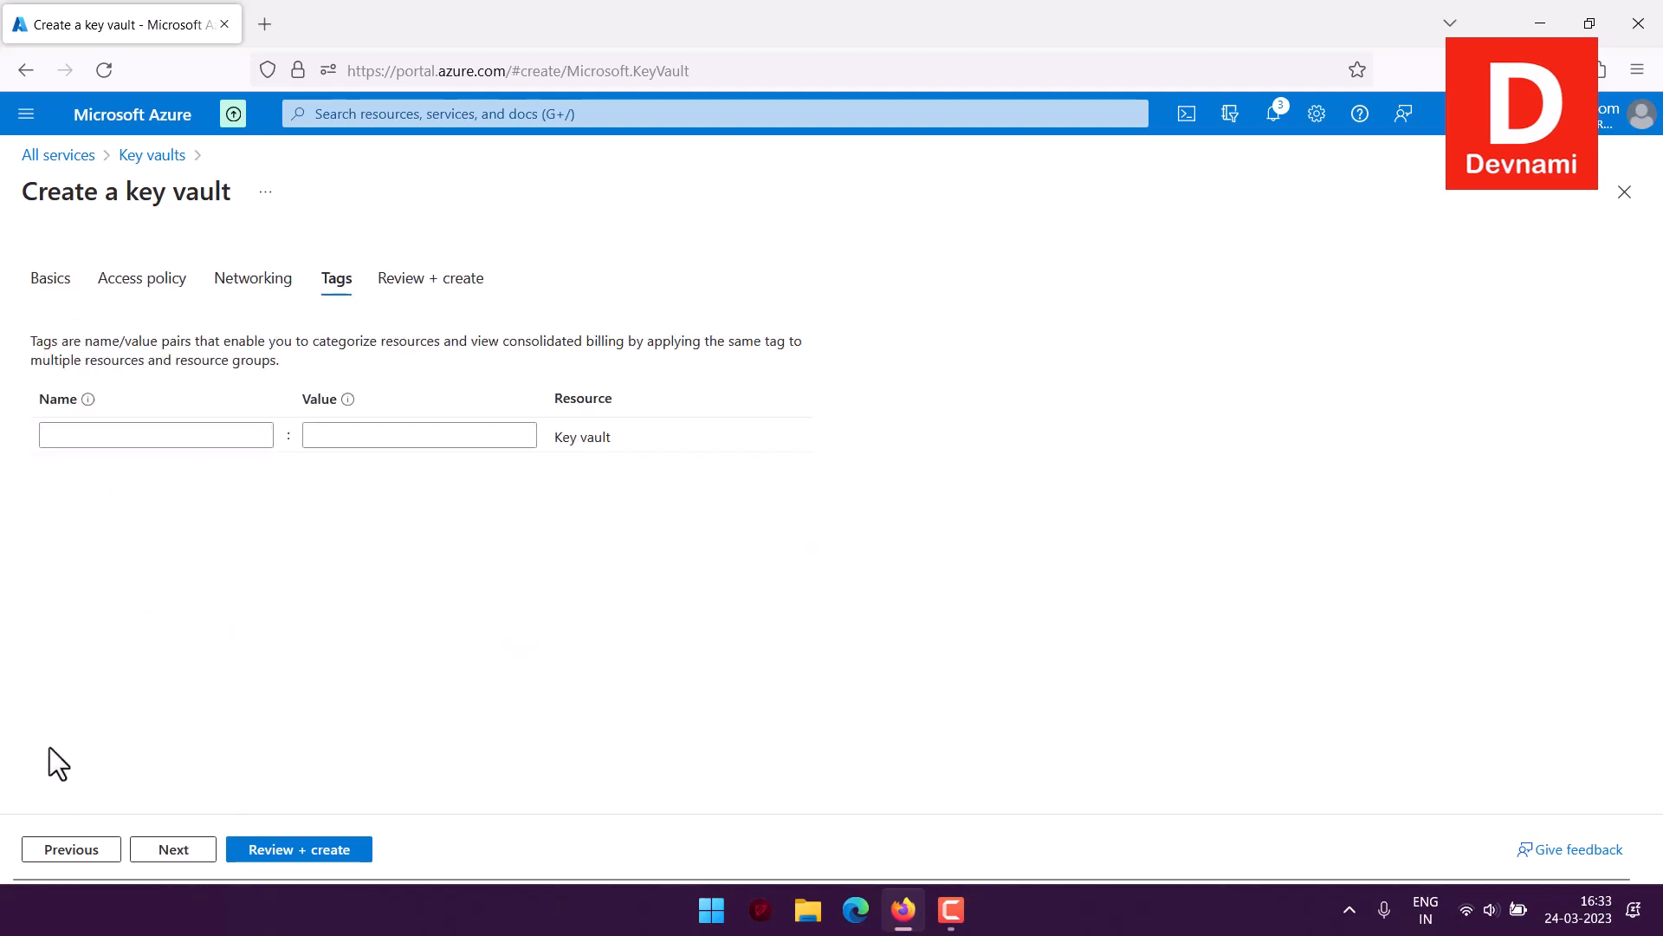
{"action": "left_click", "coordinate": [78, 433]}
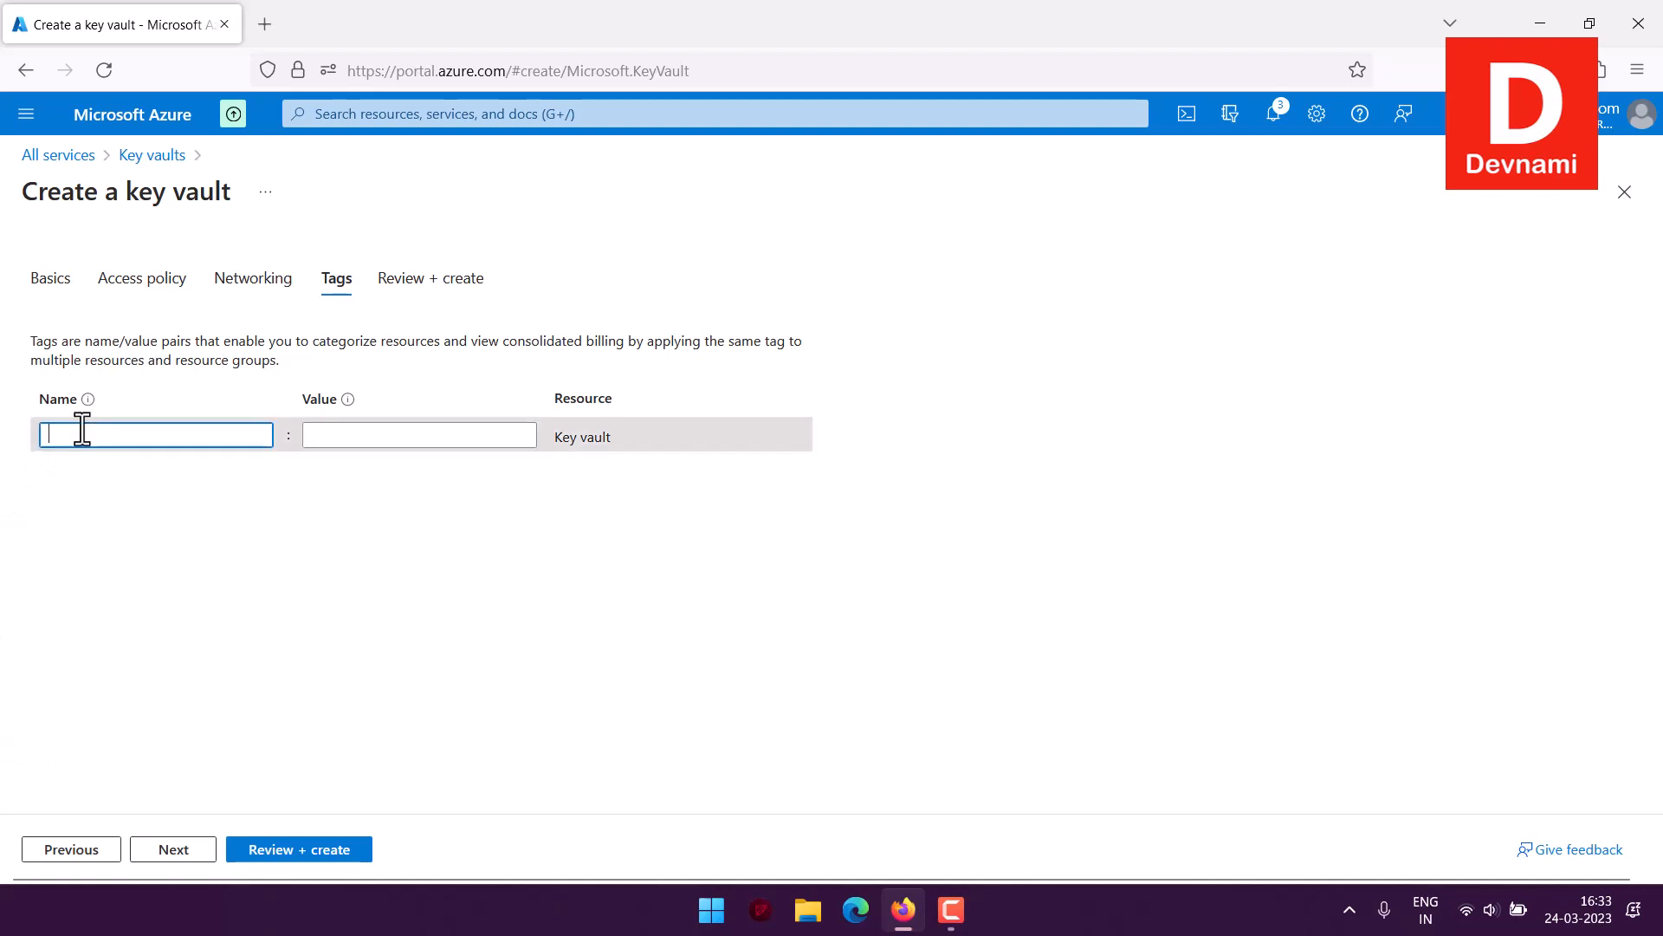
{"action": "left_click", "coordinate": [356, 433]}
{"action": "left_click", "coordinate": [276, 369]}
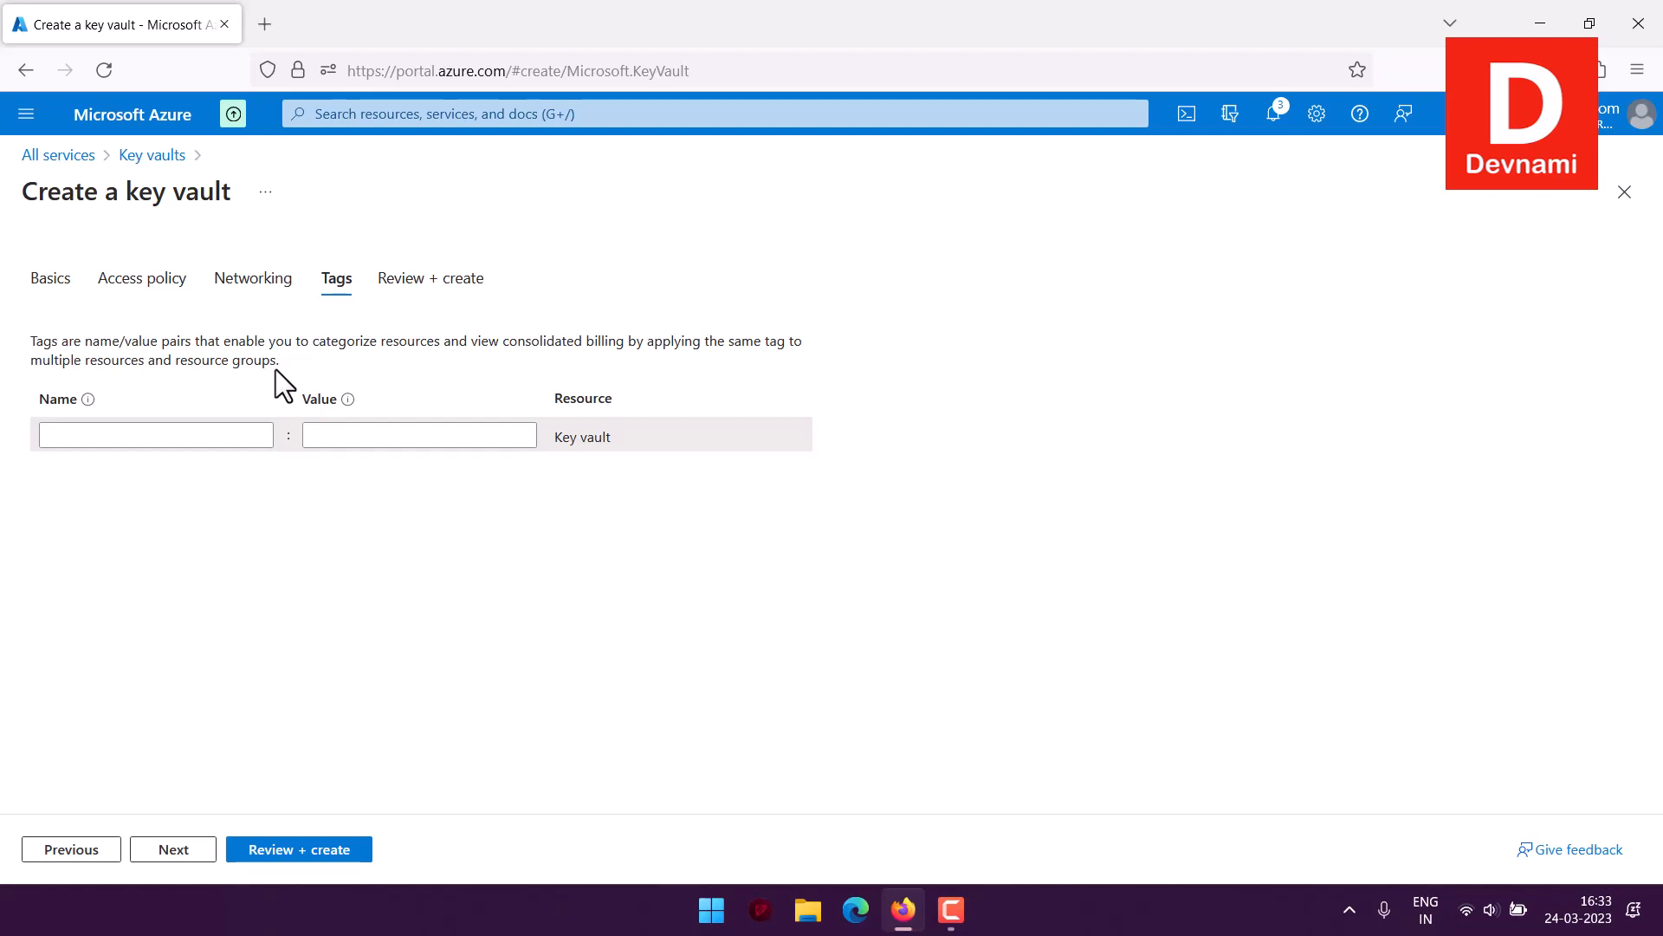
Proceed to the final review and check the summary of the vault's basics, access policy and networking settings
{"action": "left_click", "coordinate": [417, 286]}
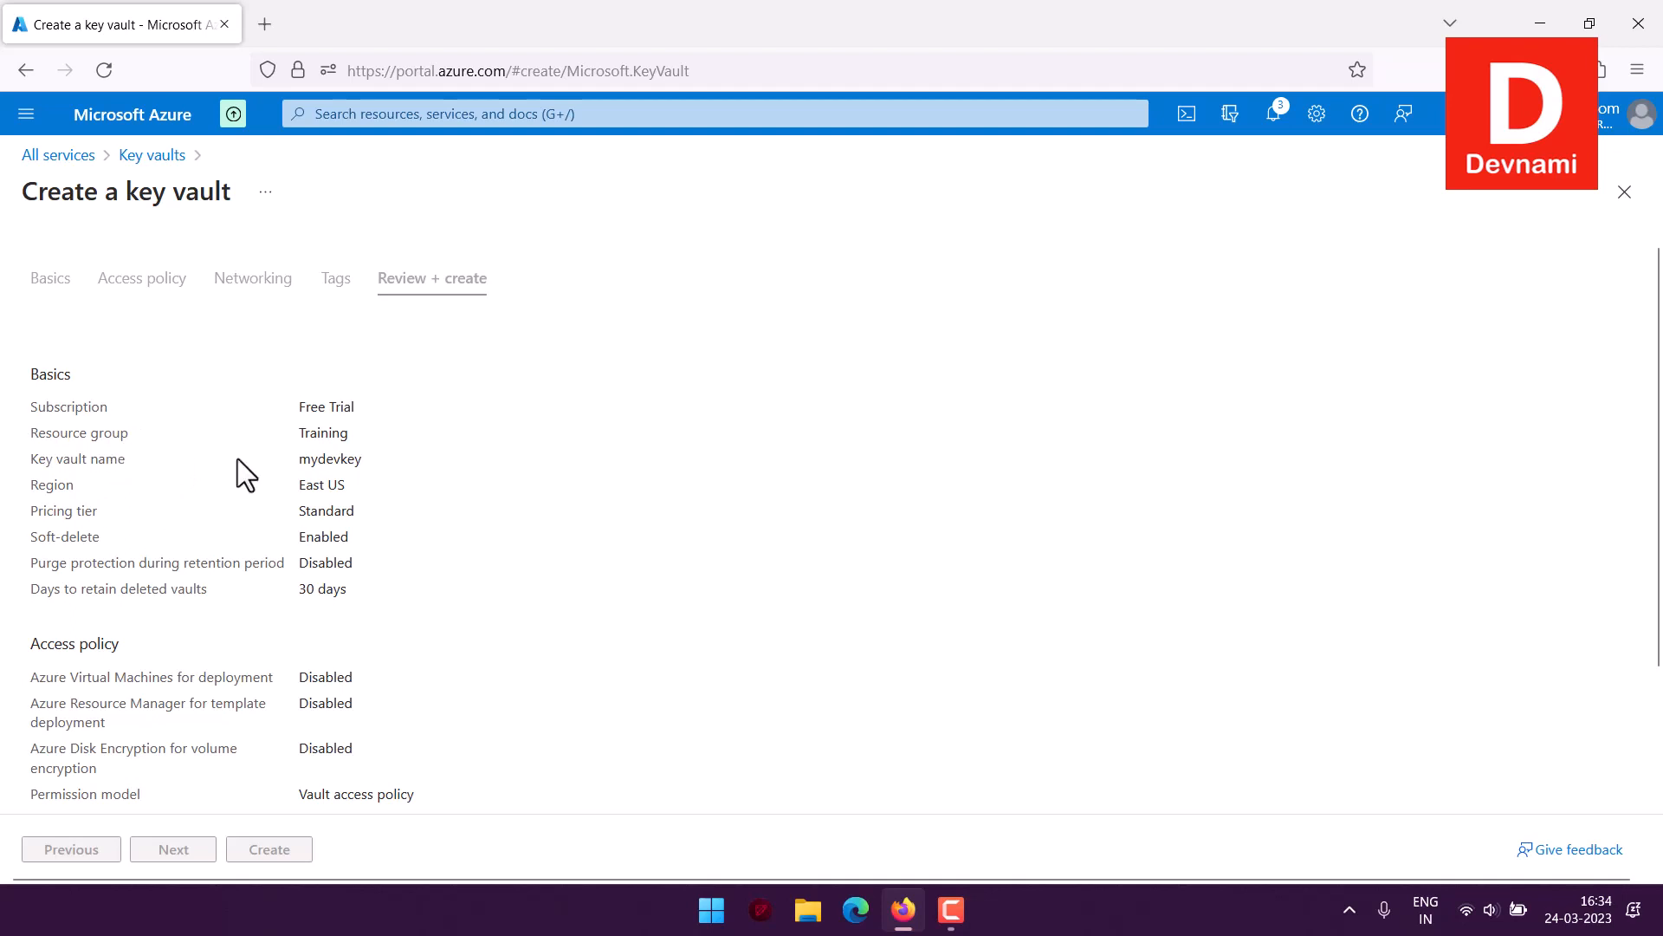
{"action": "scroll", "coordinate": [237, 459], "scroll_direction": "down", "scroll_amount": 3}
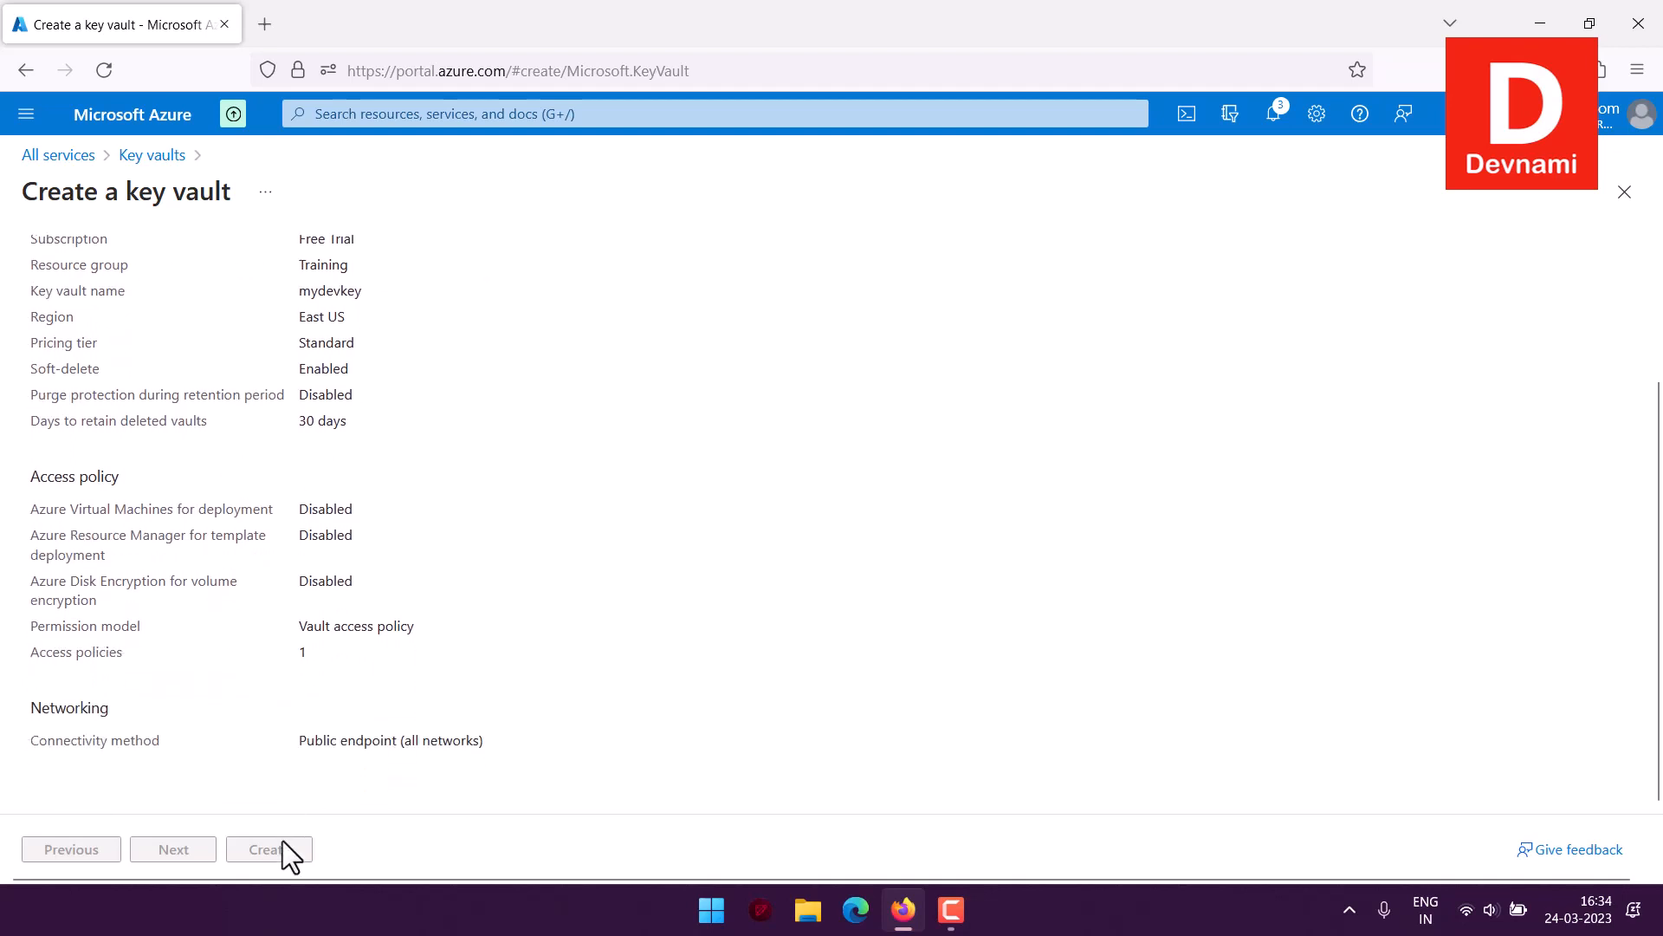
{"action": "scroll", "coordinate": [262, 663], "scroll_direction": "up", "scroll_amount": 3}
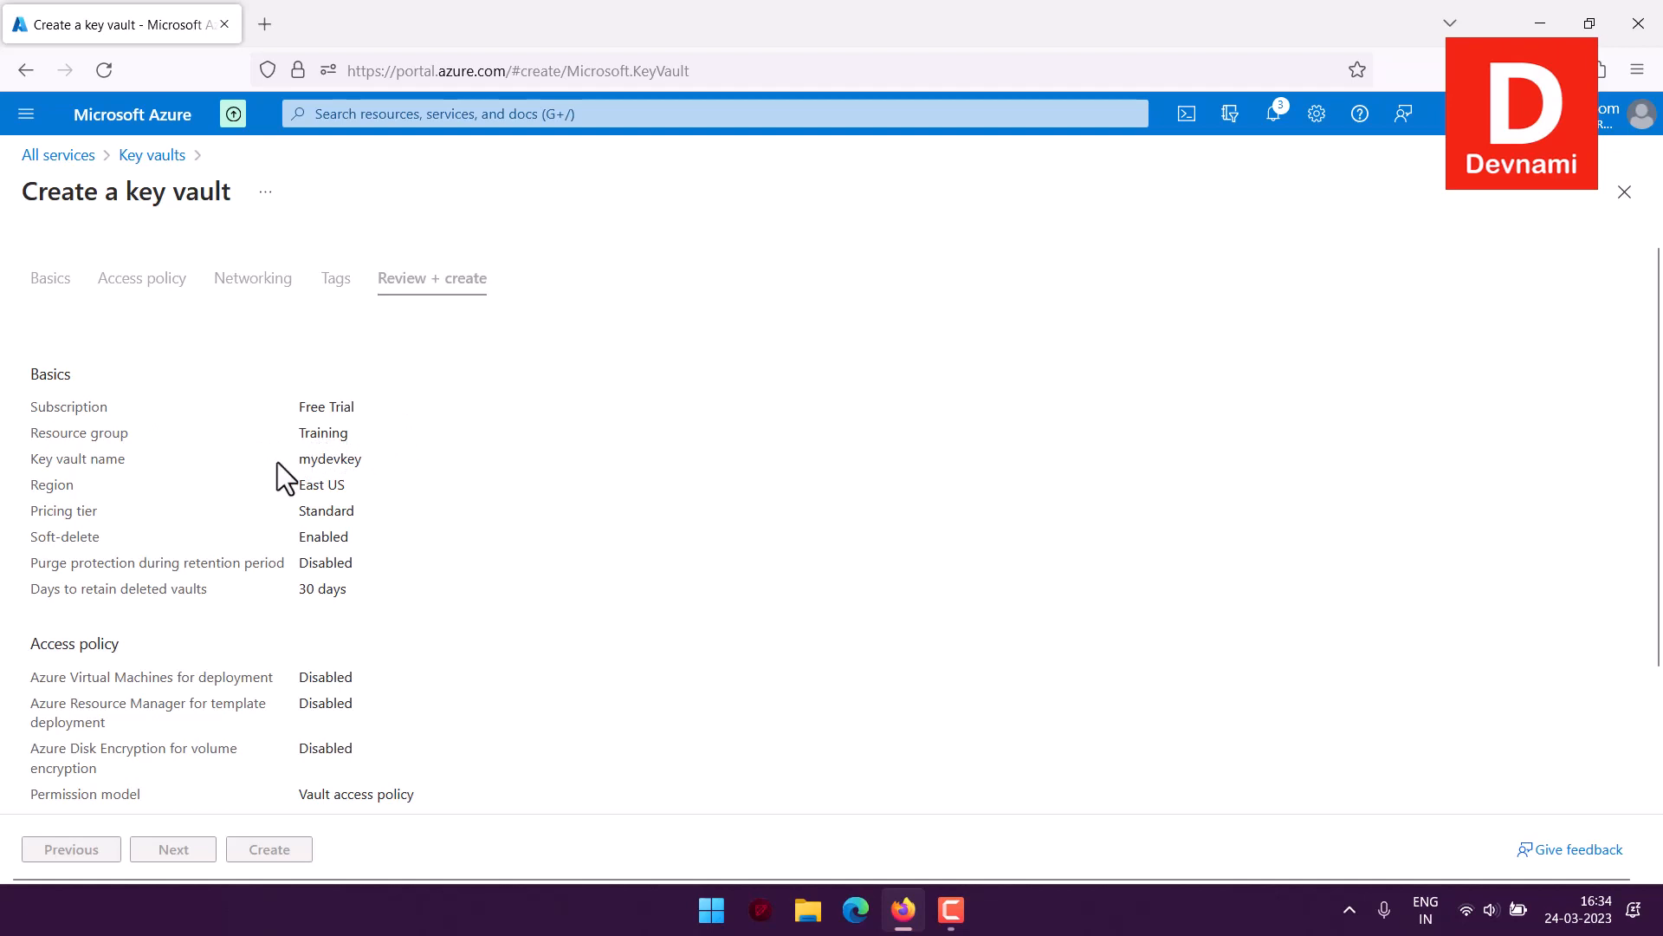
{"action": "scroll", "coordinate": [277, 461], "scroll_direction": "down", "scroll_amount": 3}
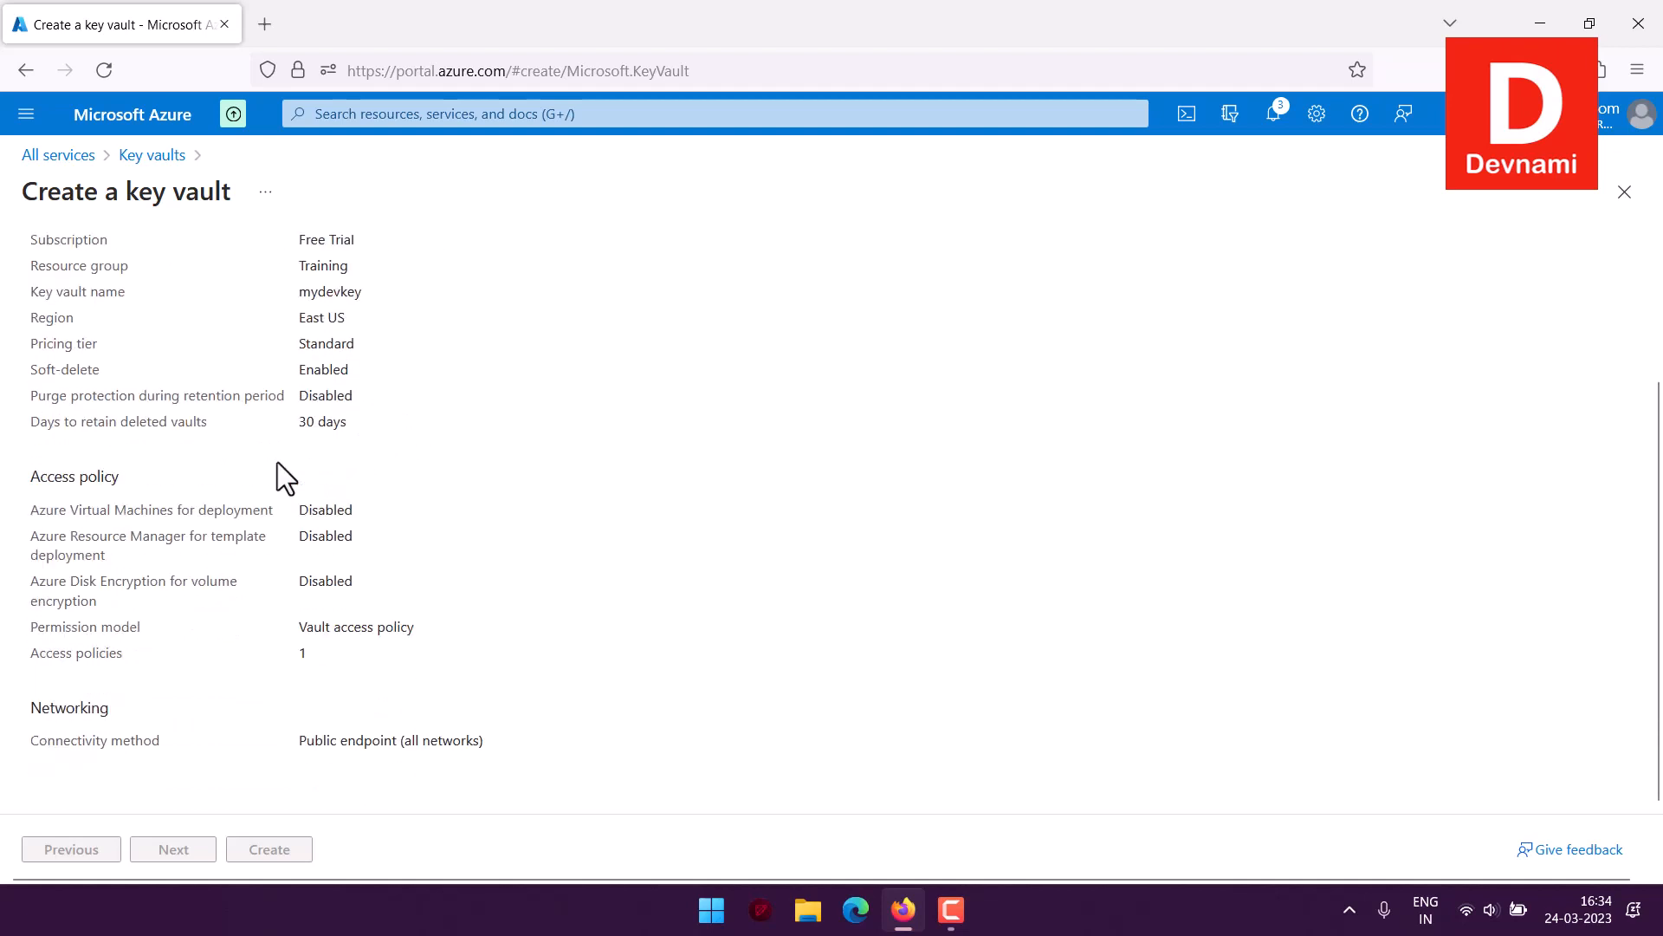
{"action": "scroll", "coordinate": [279, 470], "scroll_direction": "up", "scroll_amount": 3}
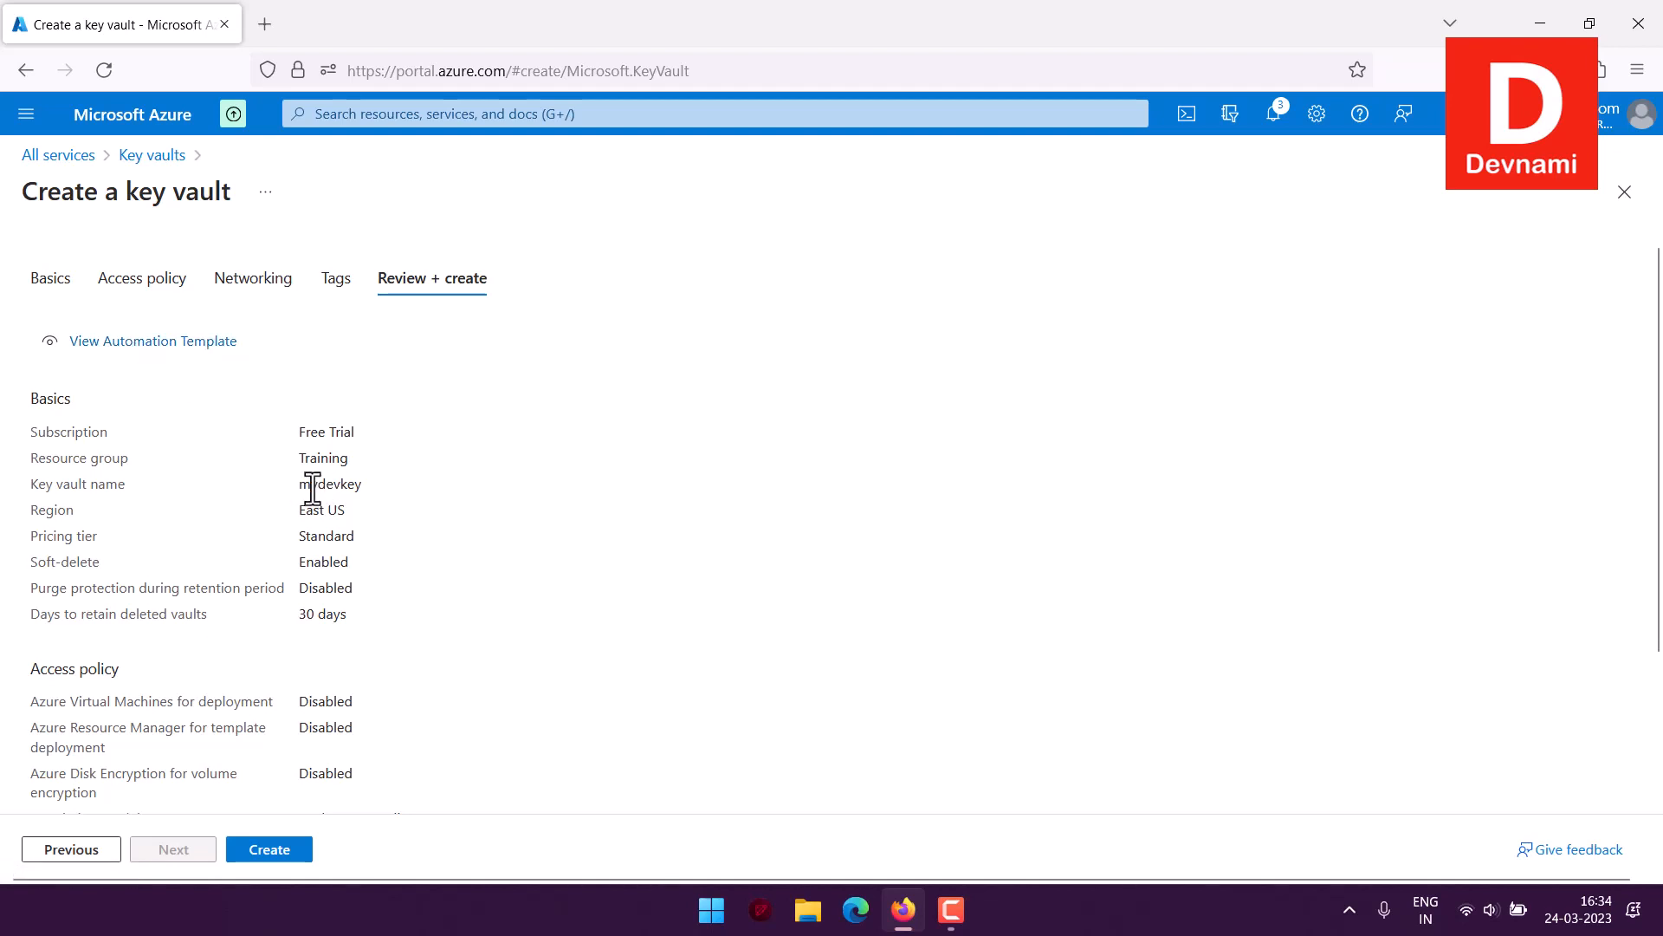
{"action": "left_click_drag", "start_coordinate": [300, 486], "coordinate": [336, 576]}
{"action": "left_click", "coordinate": [377, 491]}
{"action": "left_click", "coordinate": [388, 477]}
{"action": "left_click", "coordinate": [338, 579]}
{"action": "scroll", "coordinate": [528, 572], "scroll_direction": "down", "scroll_amount": 4}
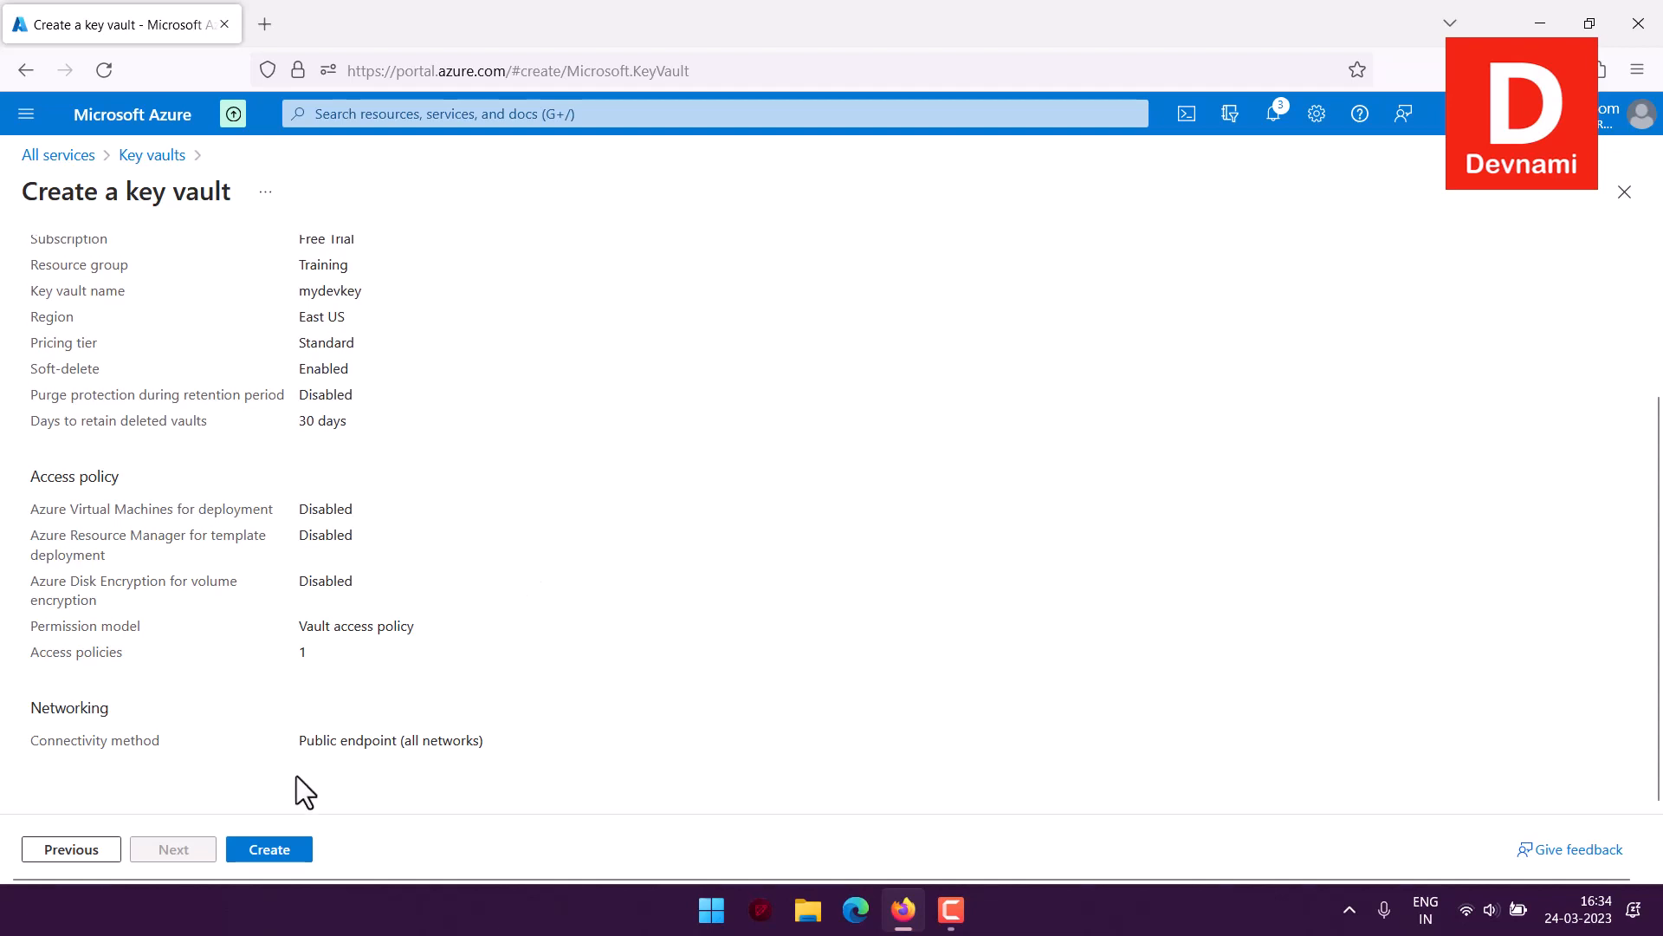
Create the mydevkey key vault and open the resource once it is deployed
{"action": "left_click", "coordinate": [275, 850]}
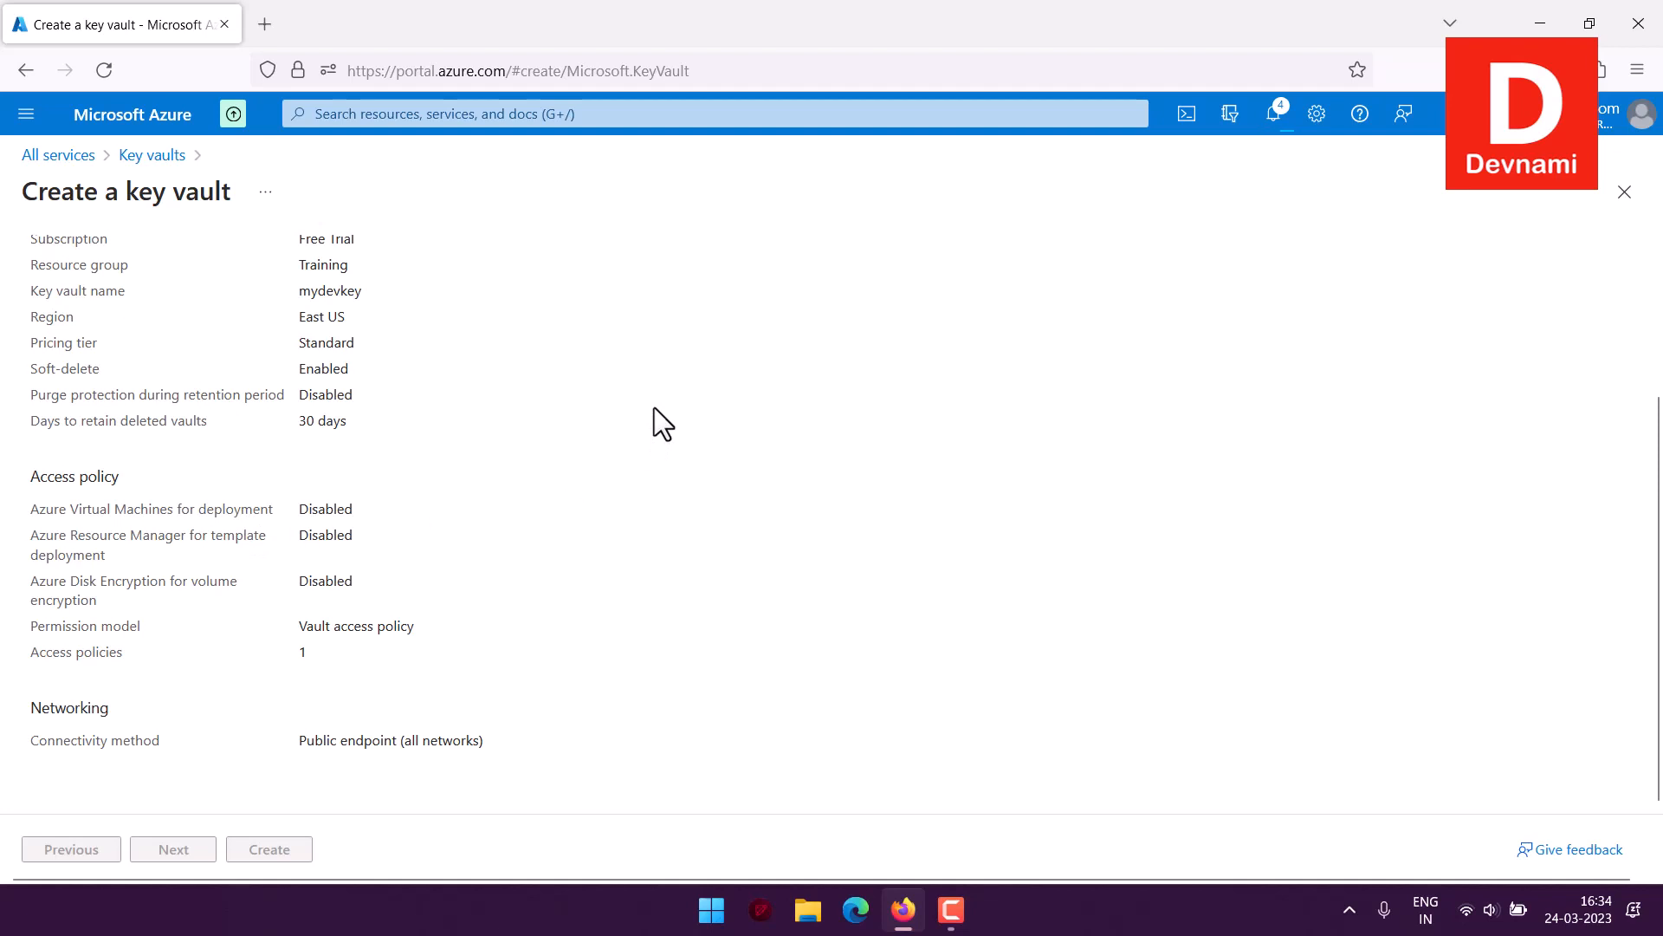
{"action": "scroll", "coordinate": [653, 407], "scroll_direction": "up", "scroll_amount": 3}
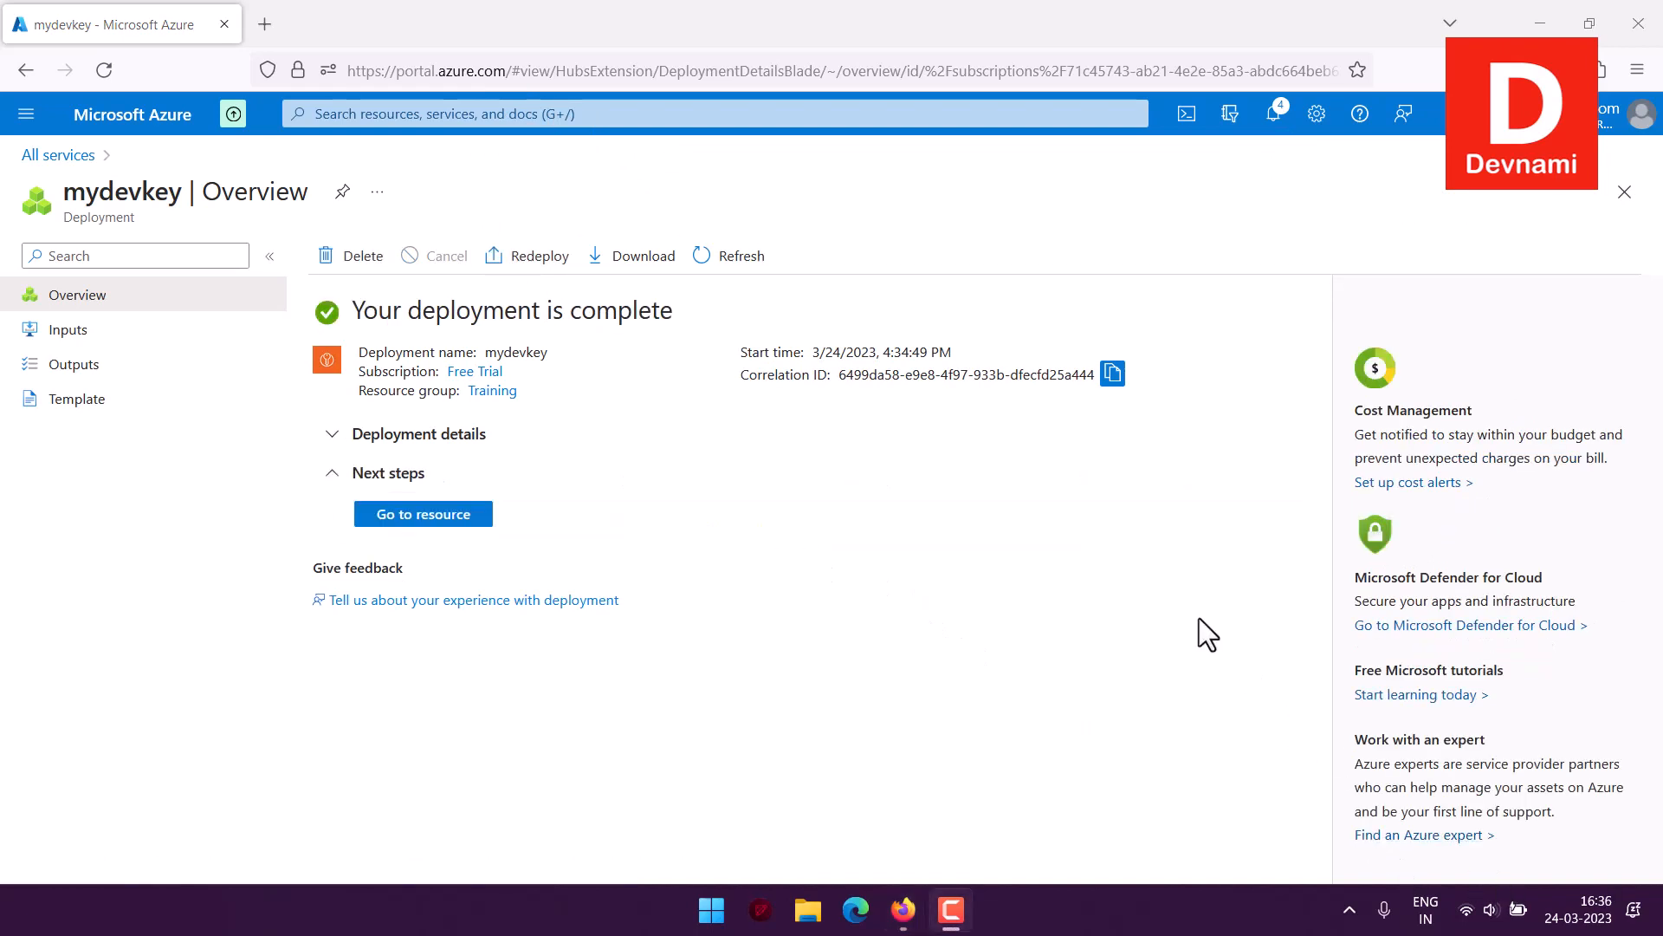
{"action": "left_click", "coordinate": [424, 517]}
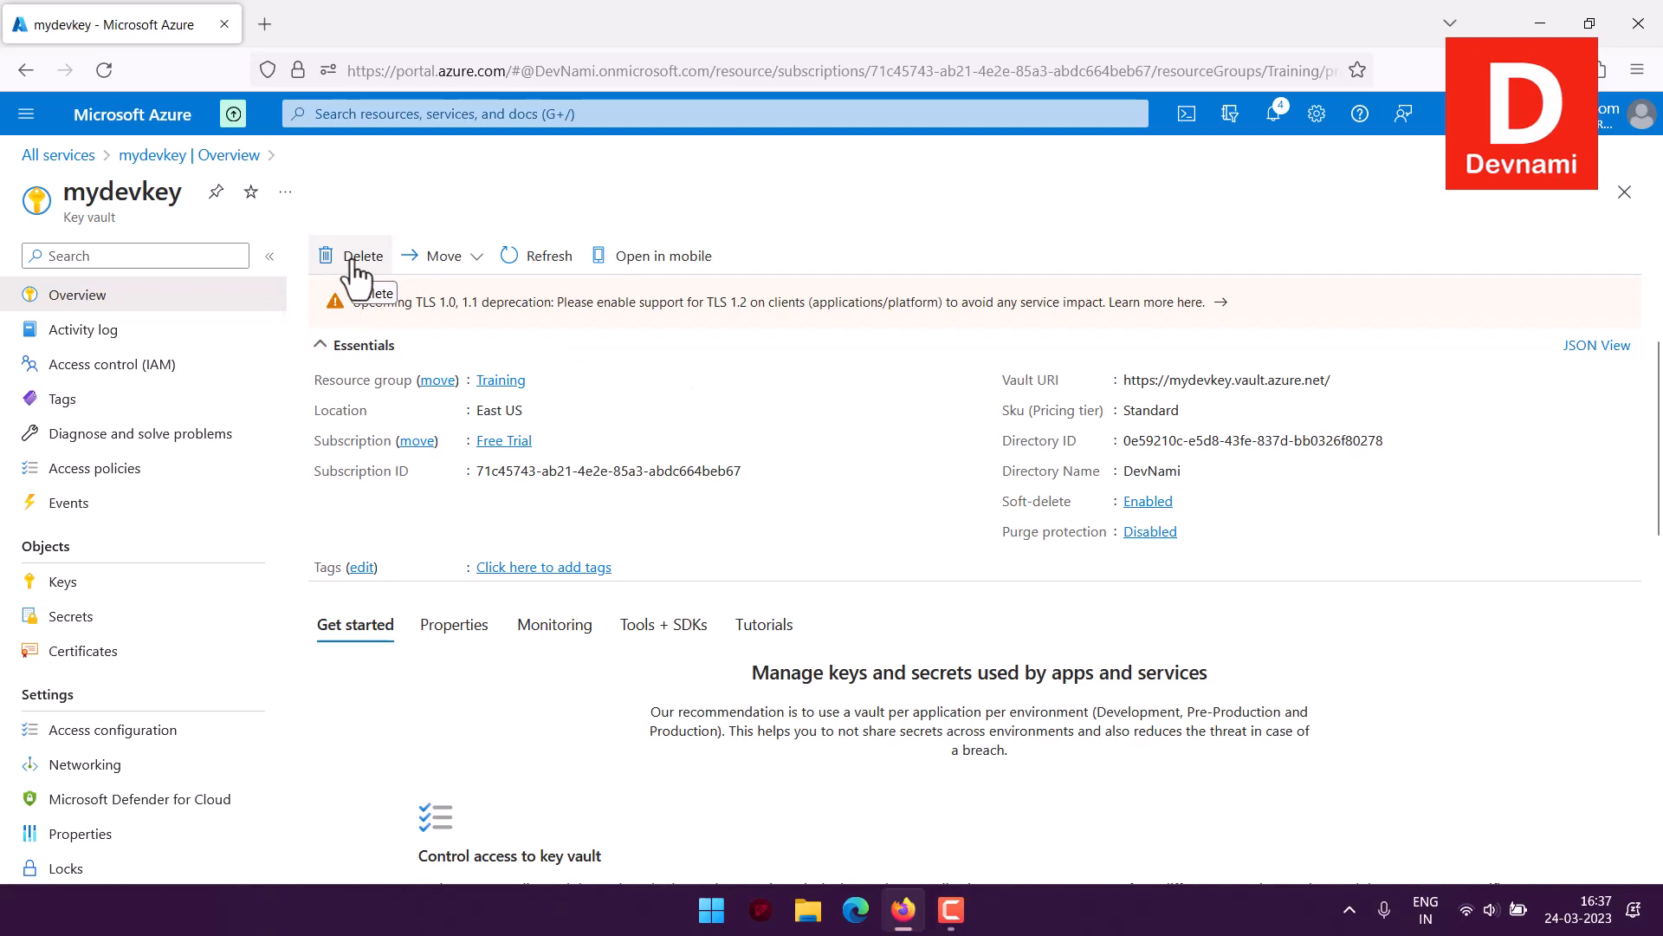
Examine the mydevkey vault's options for moving to another resource group or subscription, the account's directory option and the vault's settings and monitoring sections
{"action": "left_click", "coordinate": [468, 256]}
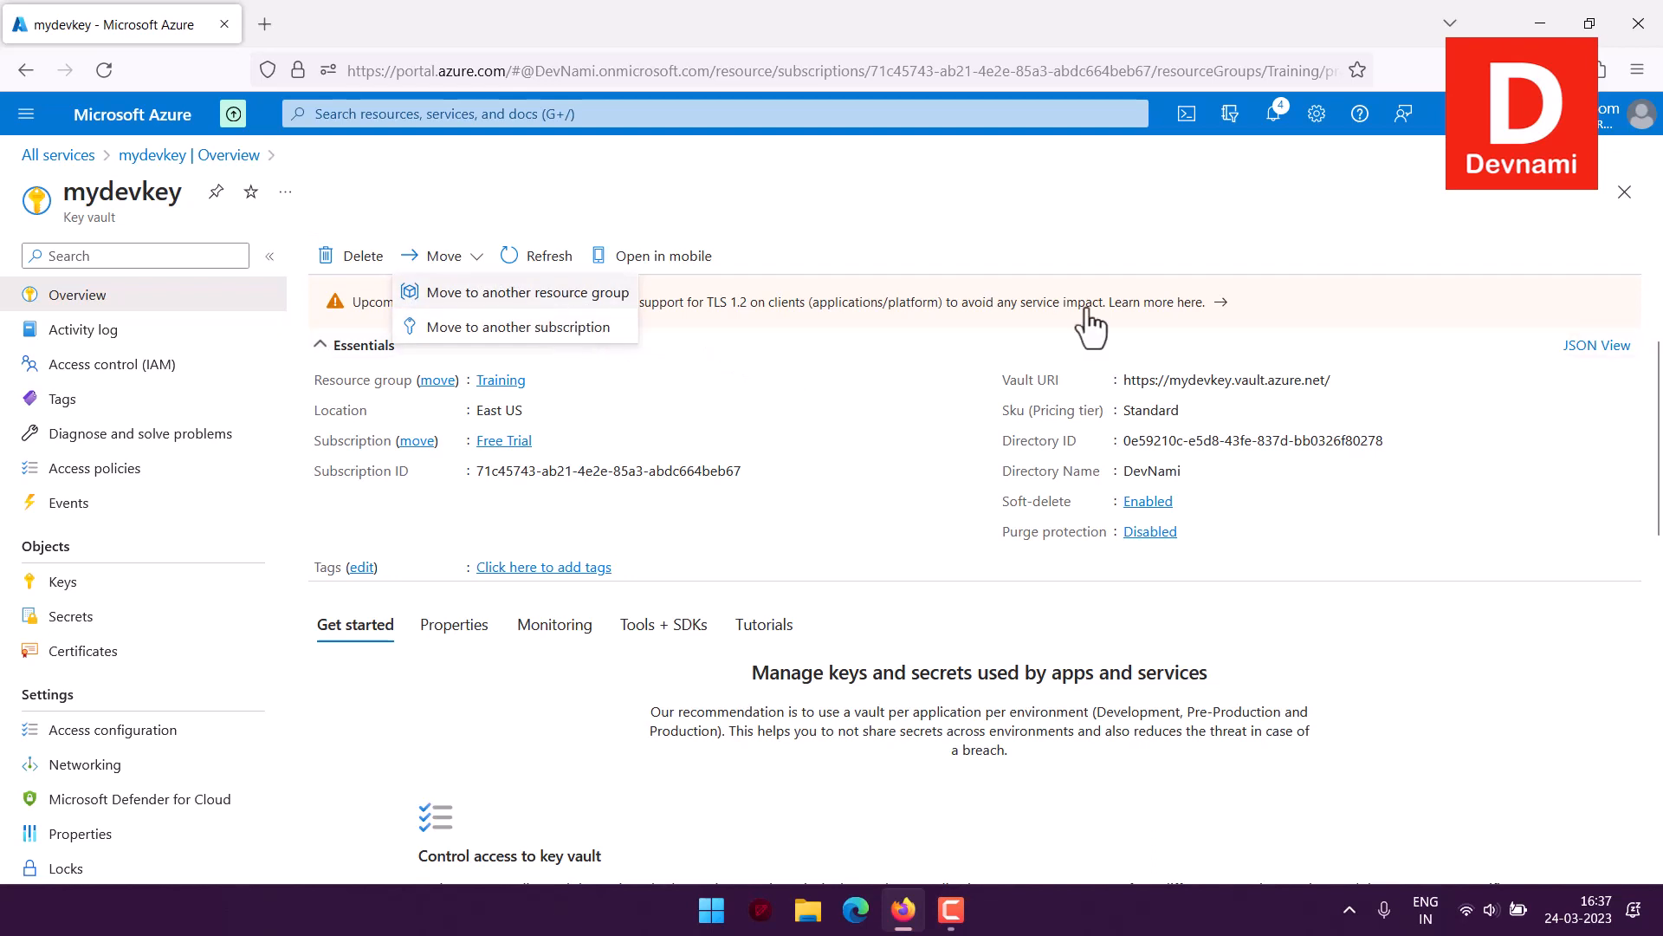
{"action": "left_click", "coordinate": [1642, 113]}
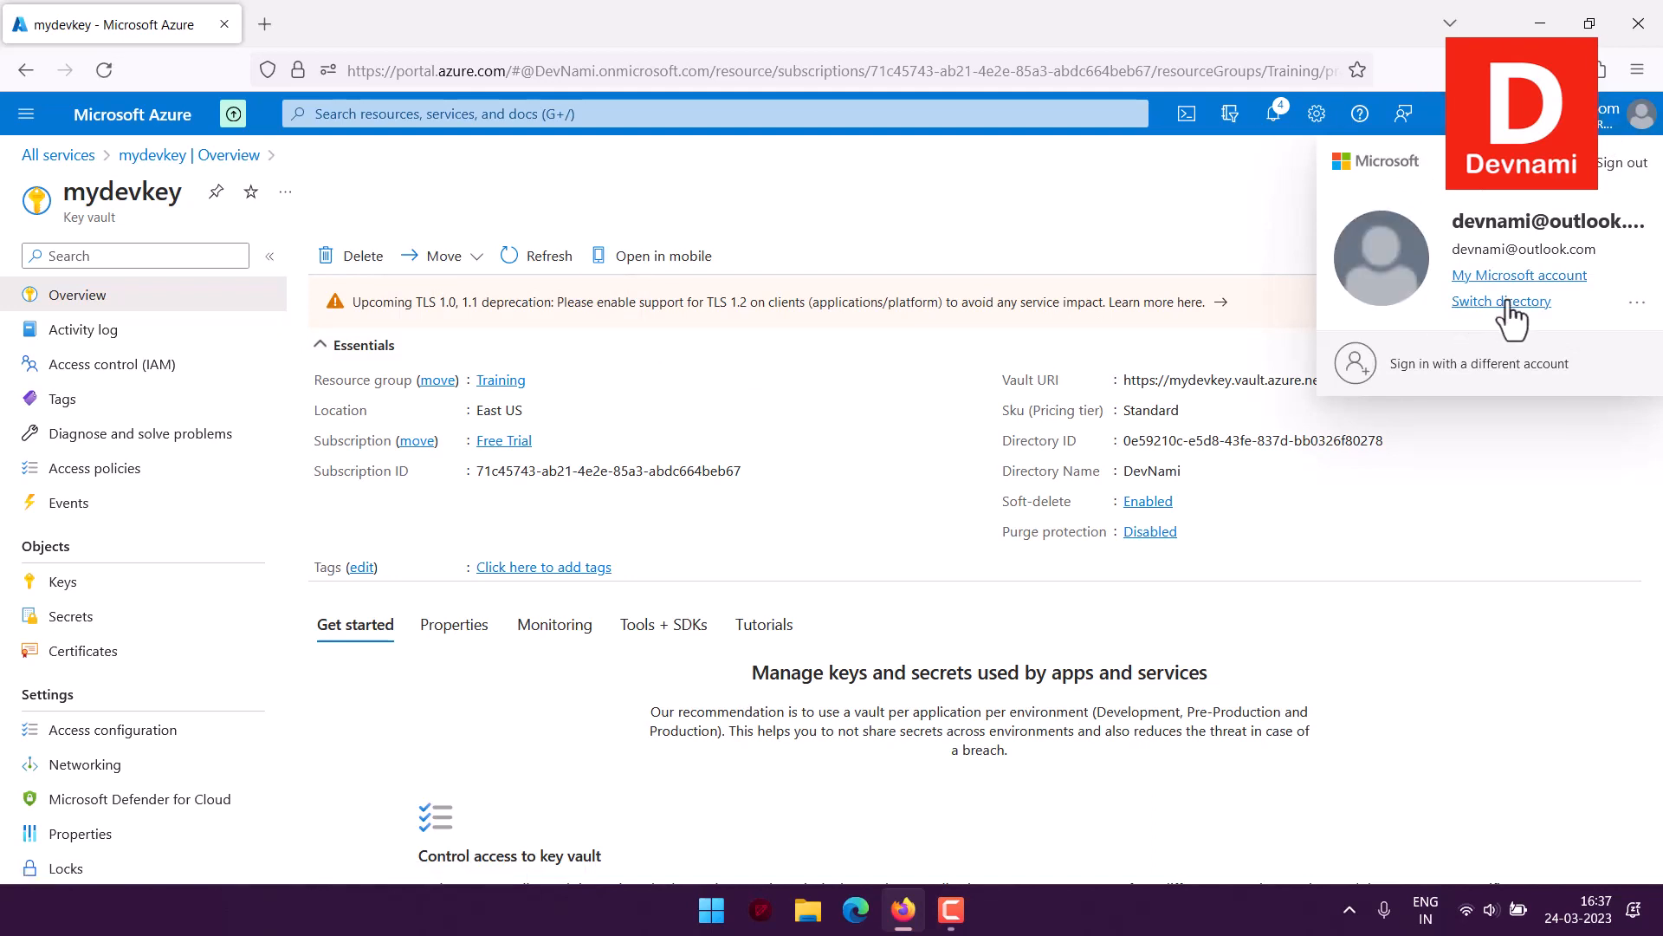
{"action": "left_click", "coordinate": [1123, 271]}
{"action": "left_click", "coordinate": [441, 257]}
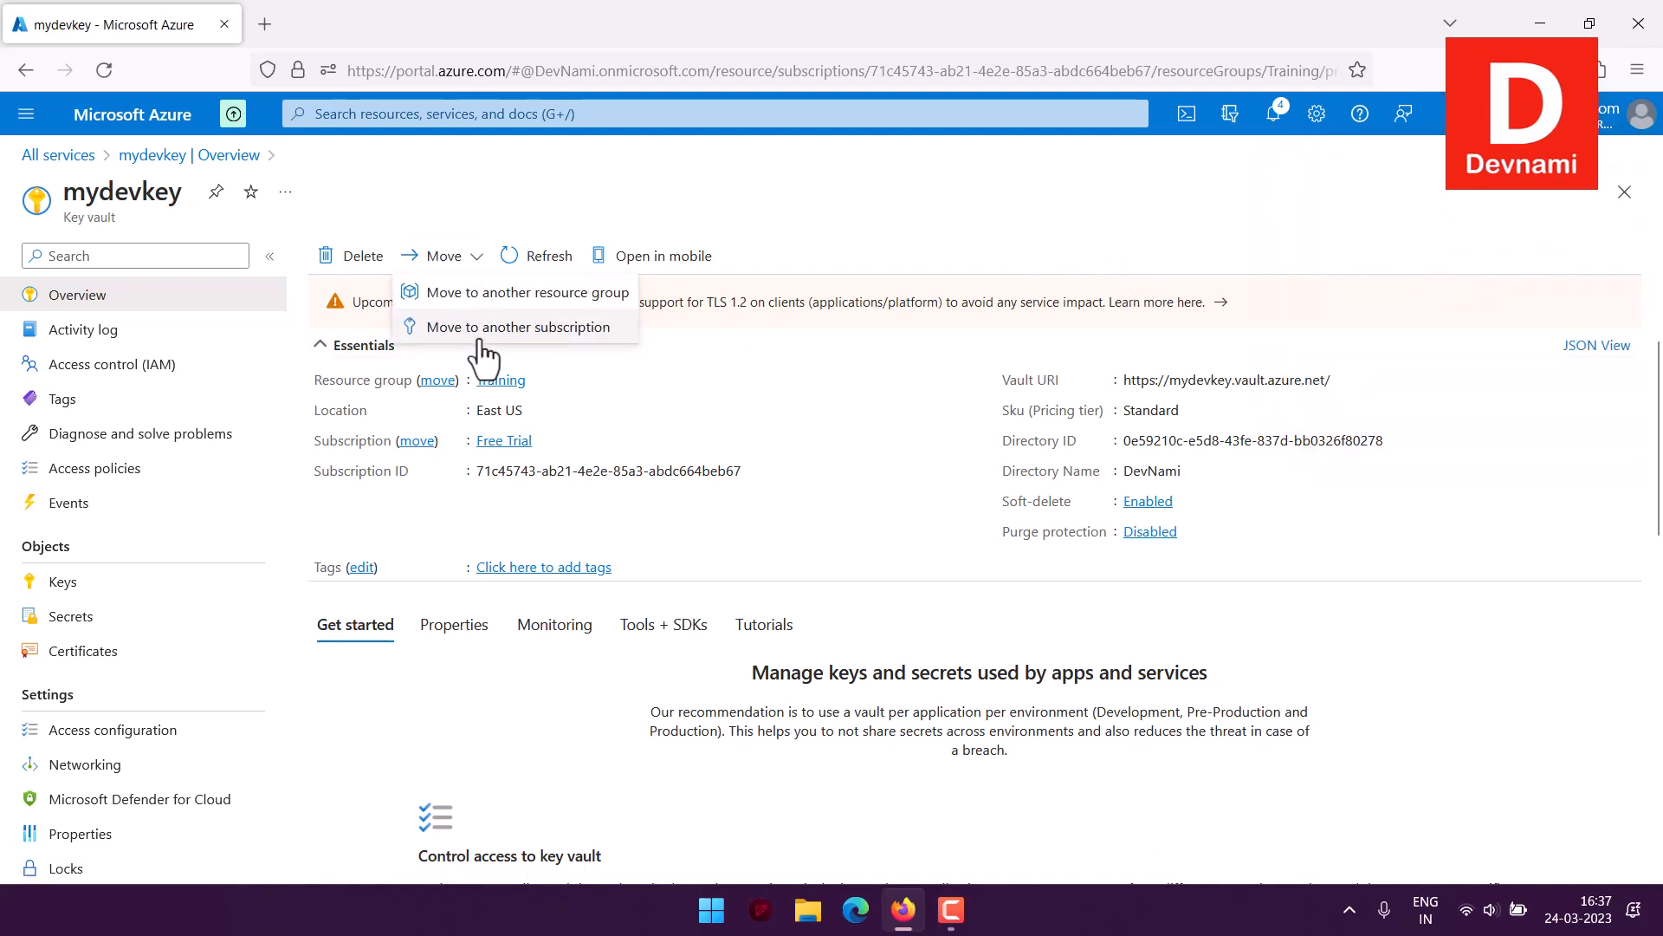
{"action": "left_click", "coordinate": [995, 230]}
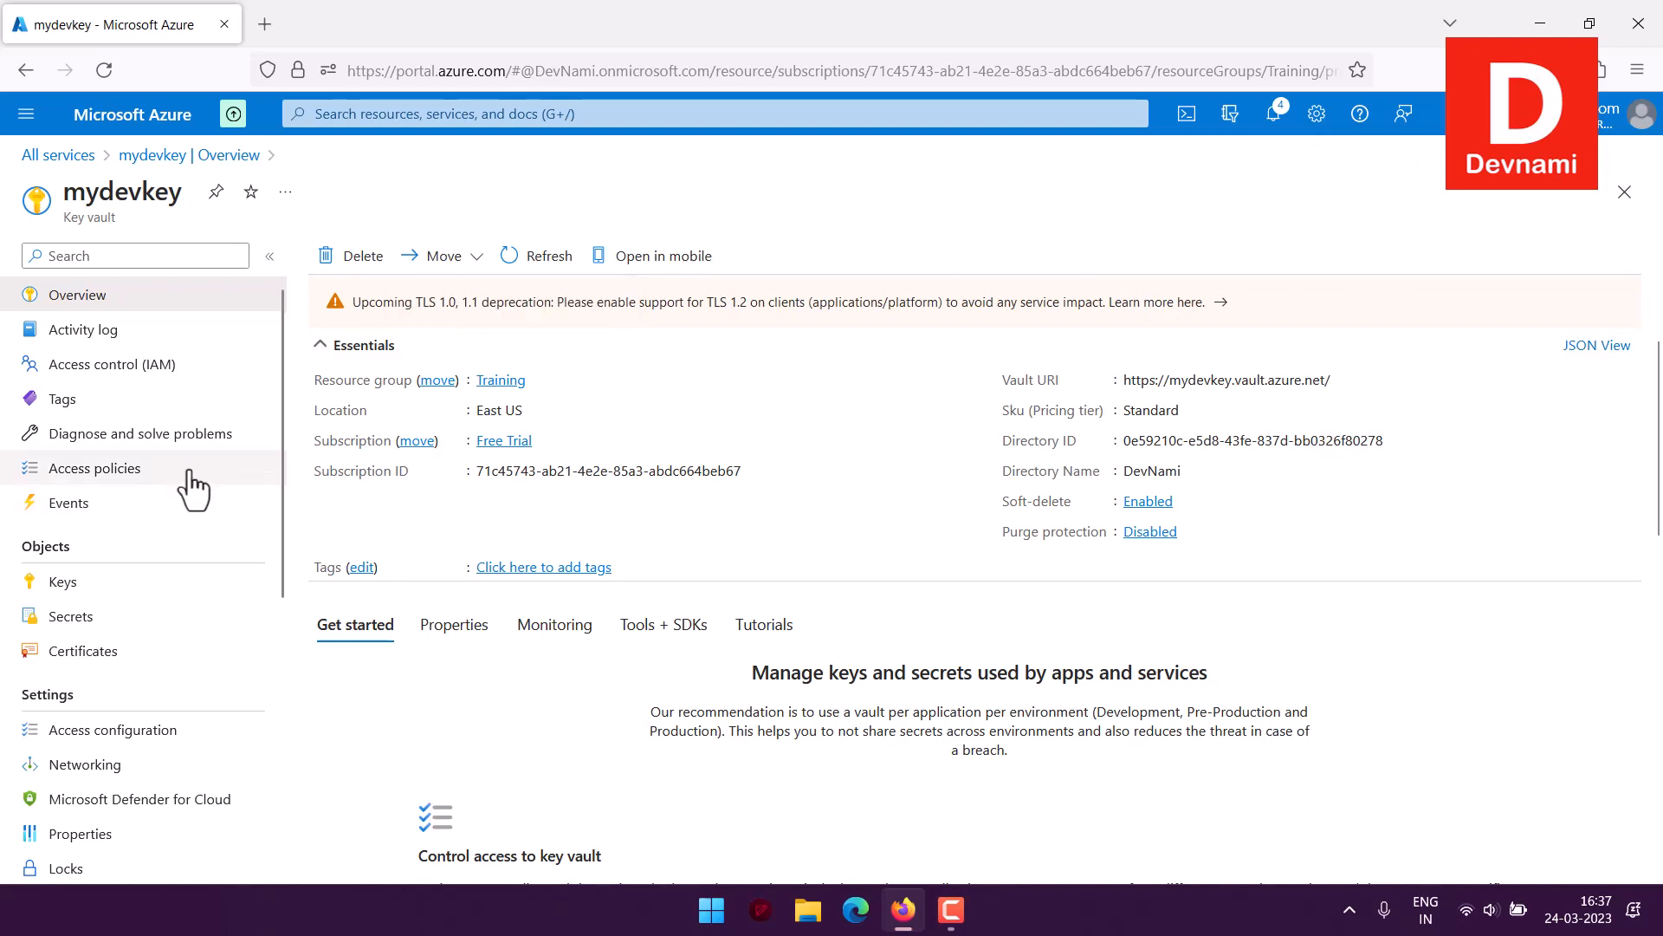
{"action": "scroll", "coordinate": [186, 478], "scroll_direction": "down", "scroll_amount": 5}
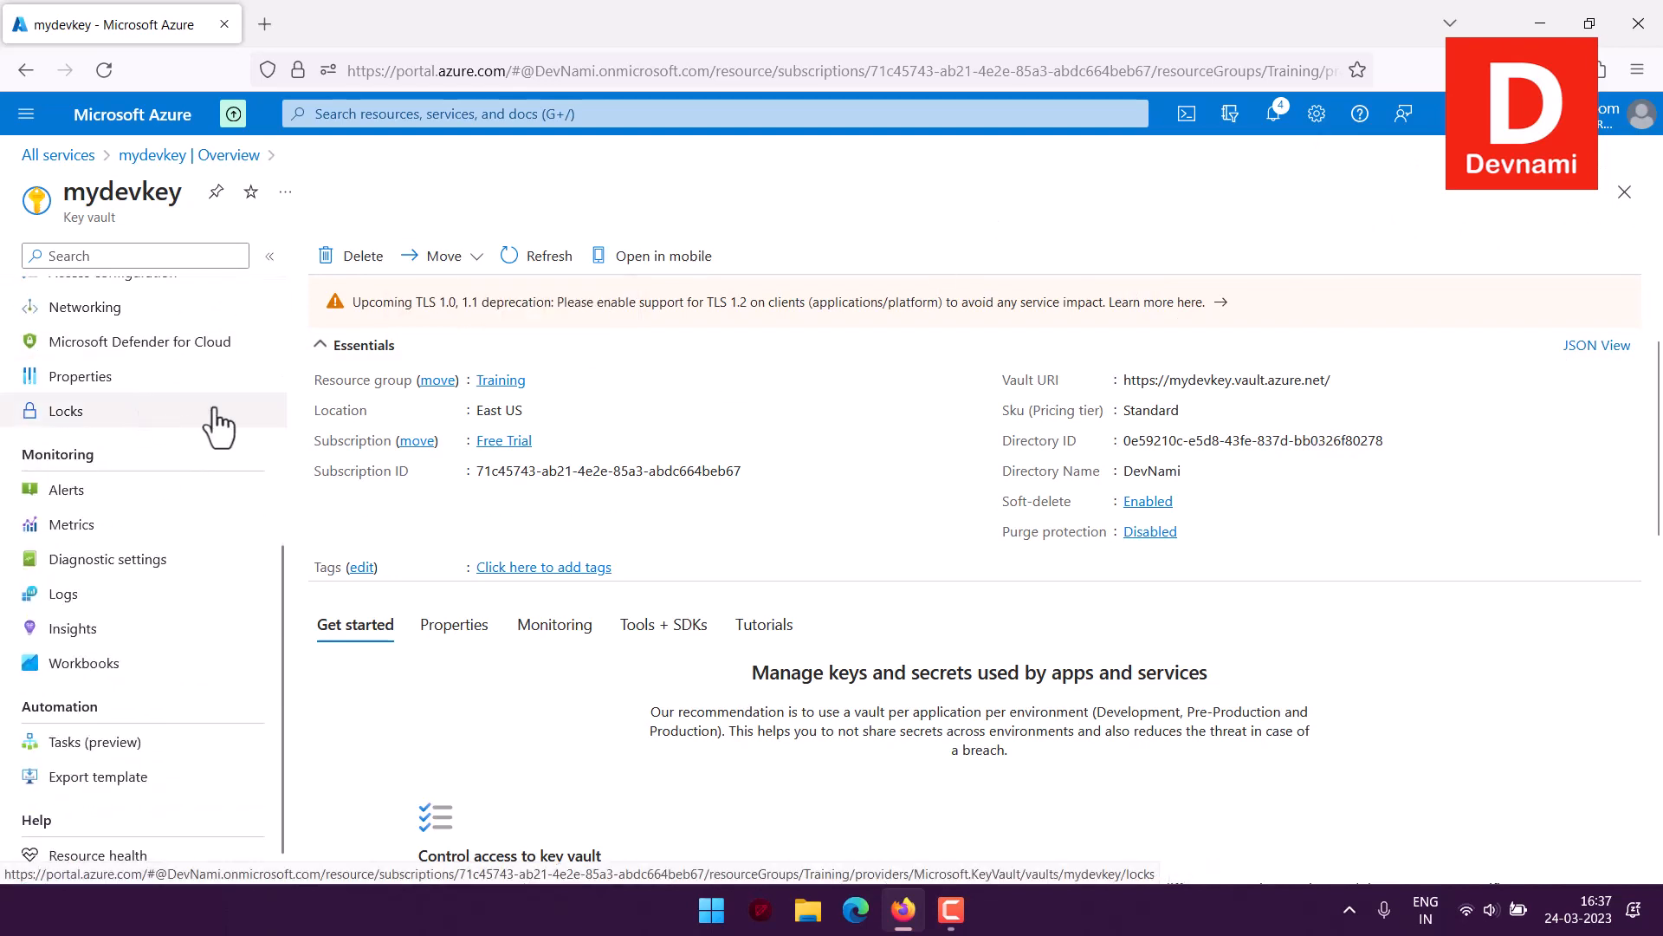
{"action": "scroll", "coordinate": [216, 425], "scroll_direction": "up", "scroll_amount": 5}
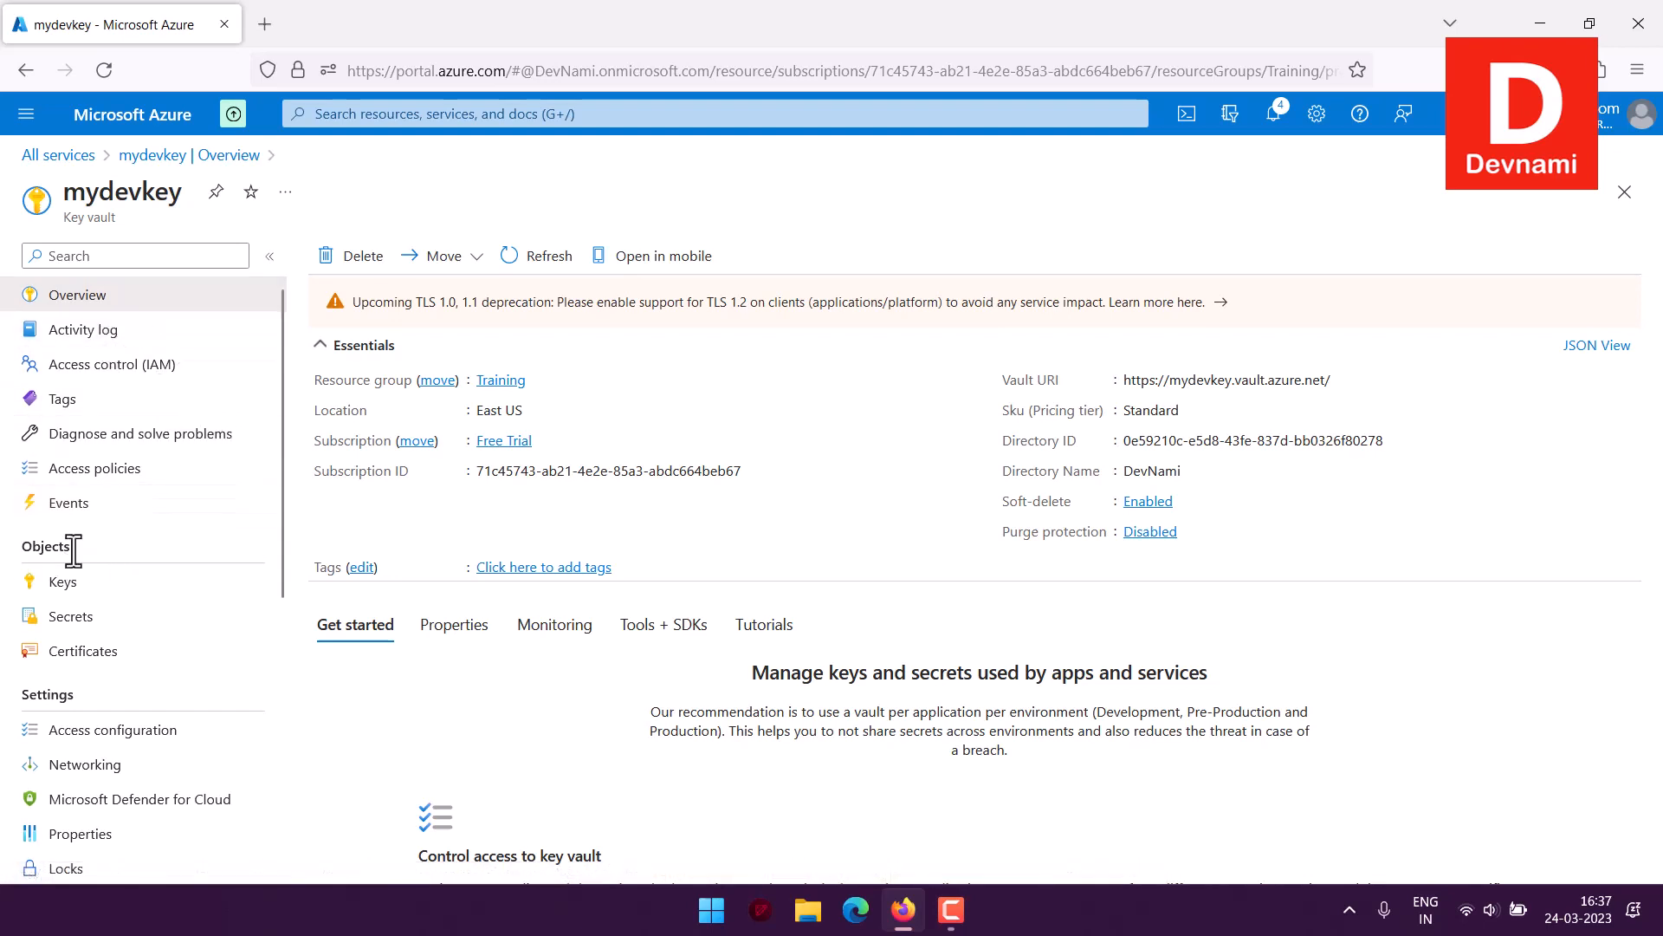
Open the form for a new key in the mydevkey vault and review its type, size, date and confidential key options
{"action": "left_click", "coordinate": [9, 580]}
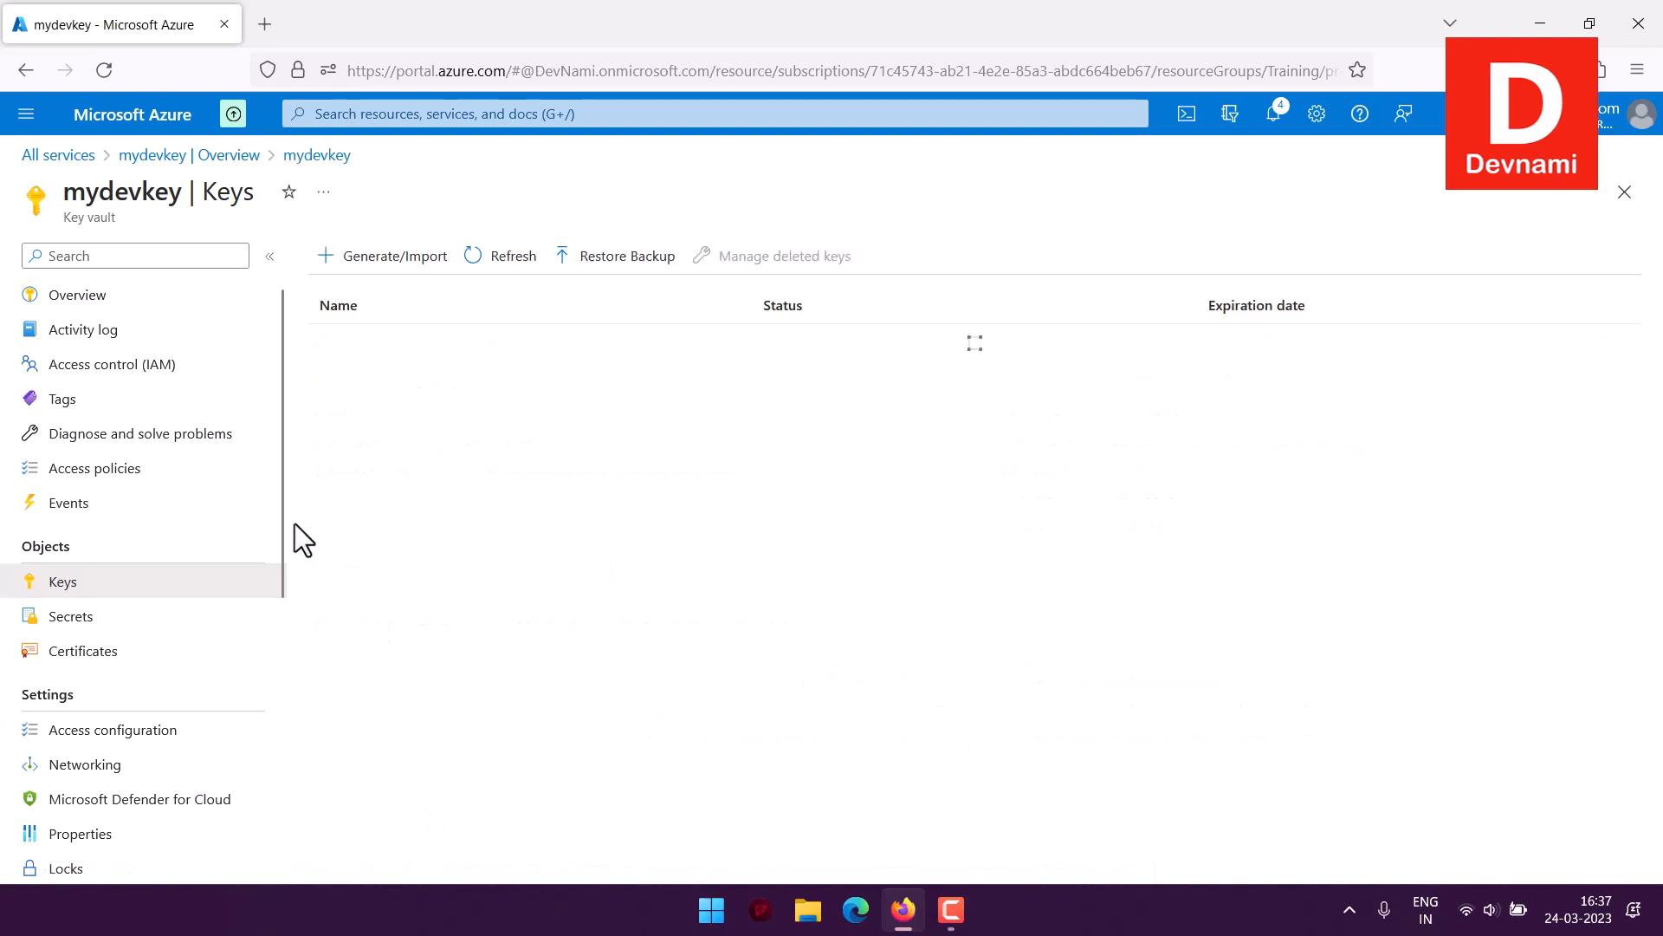
{"action": "left_click", "coordinate": [378, 258]}
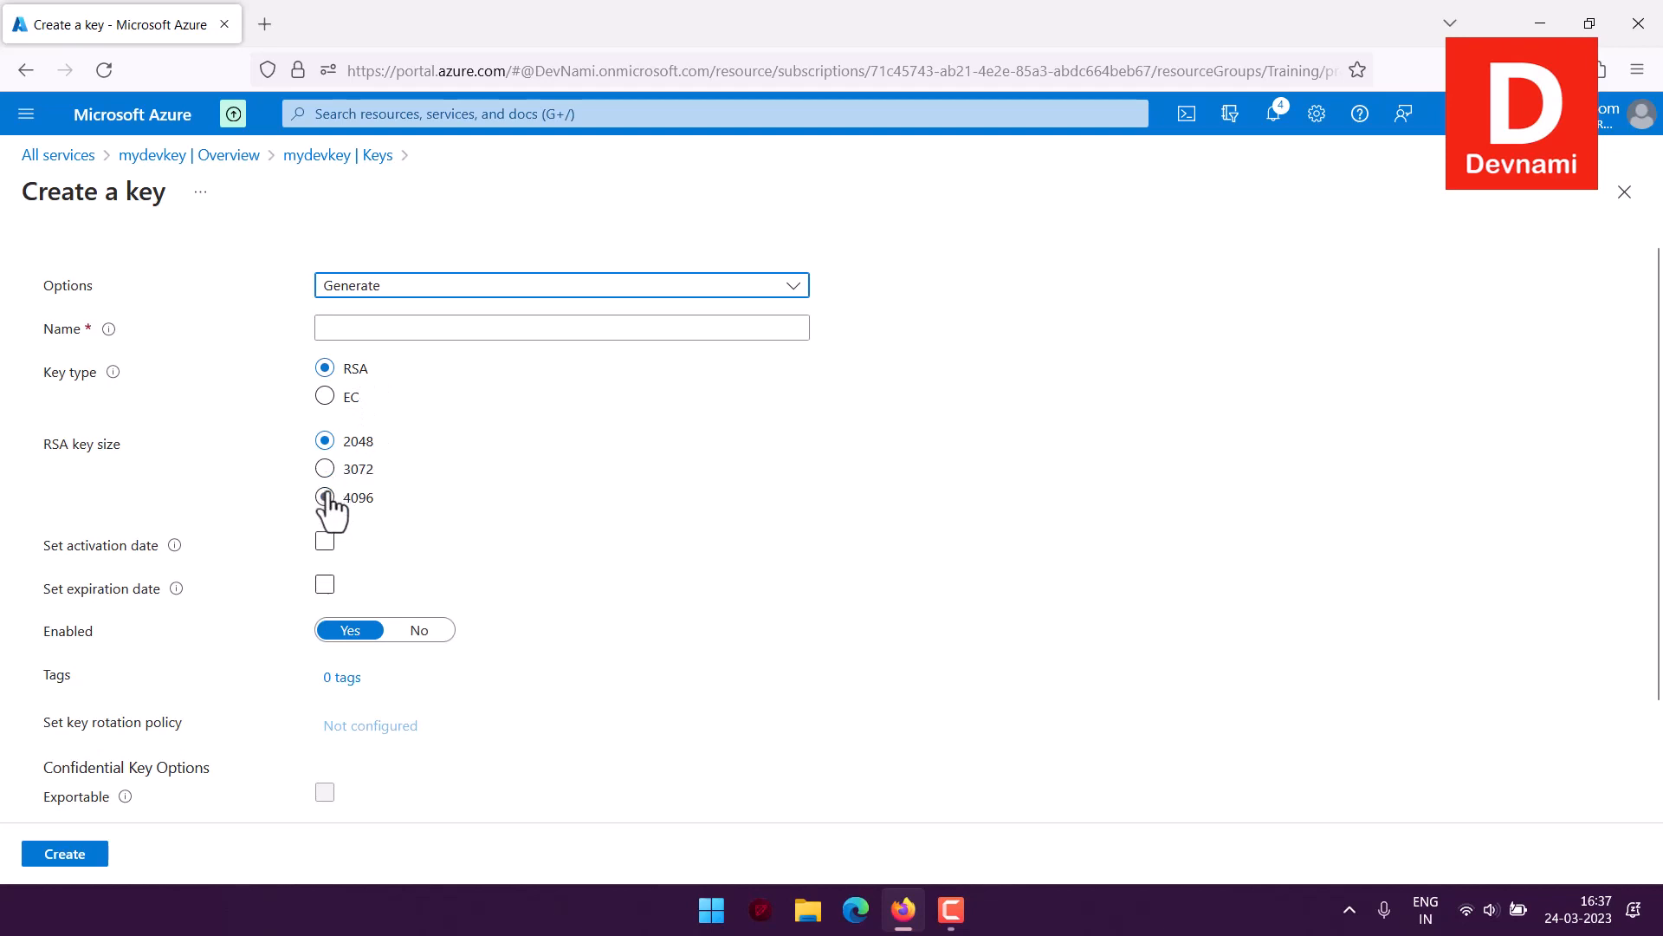
{"action": "scroll", "coordinate": [378, 457], "scroll_direction": "down", "scroll_amount": 2}
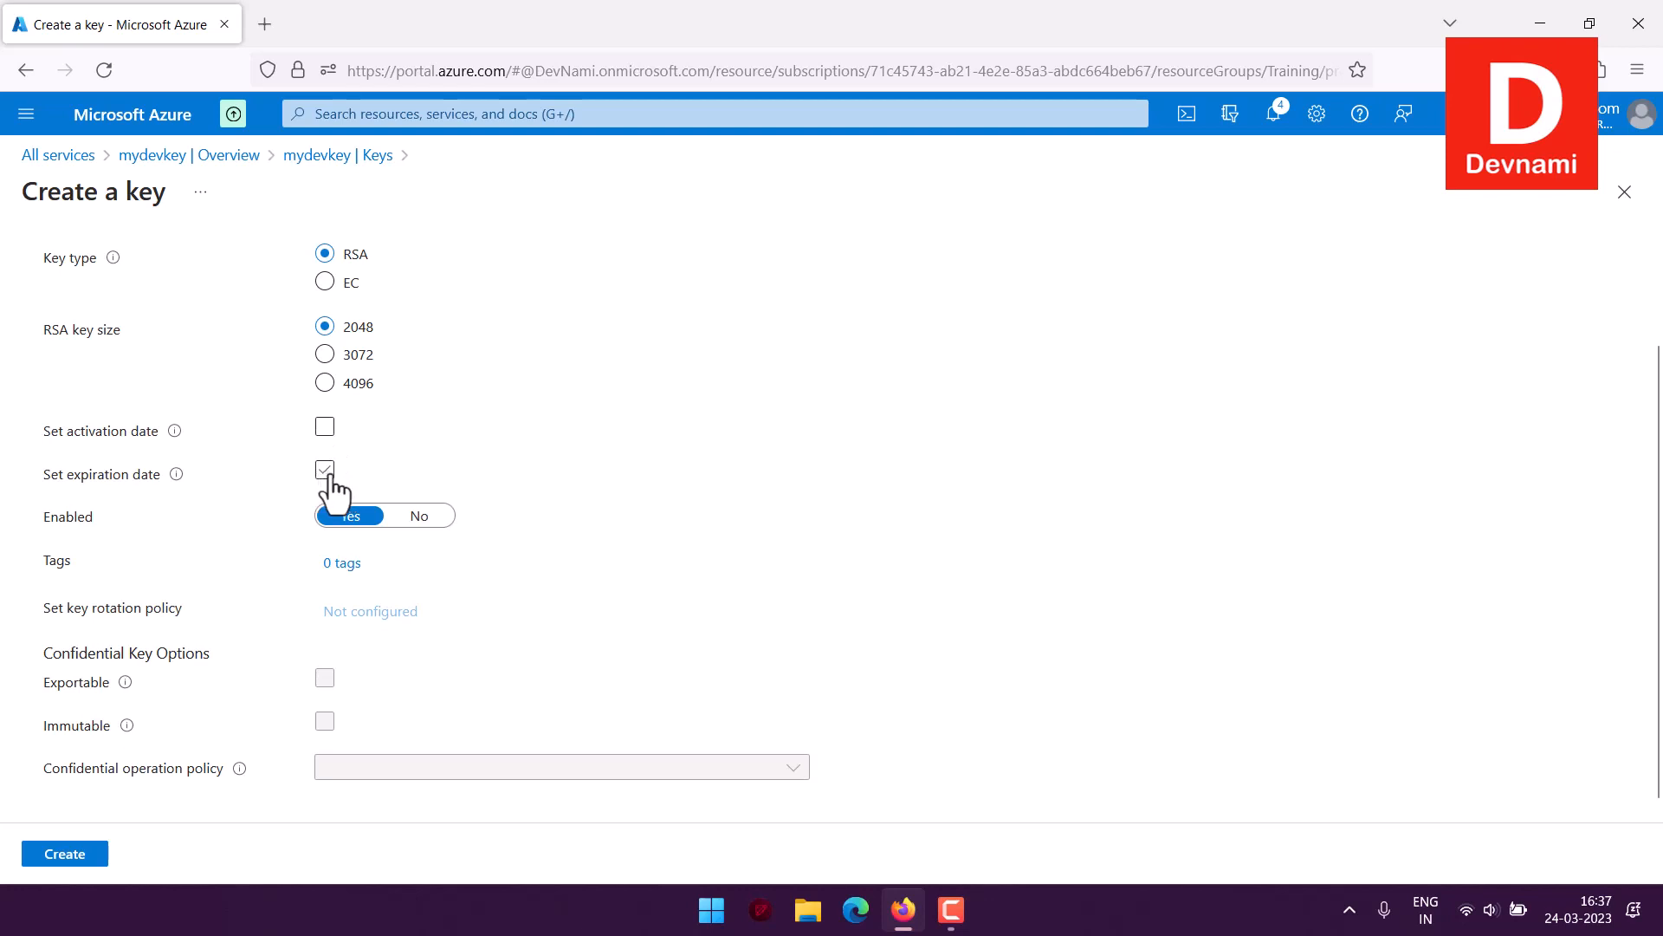
{"action": "scroll", "coordinate": [355, 519], "scroll_direction": "down", "scroll_amount": 1}
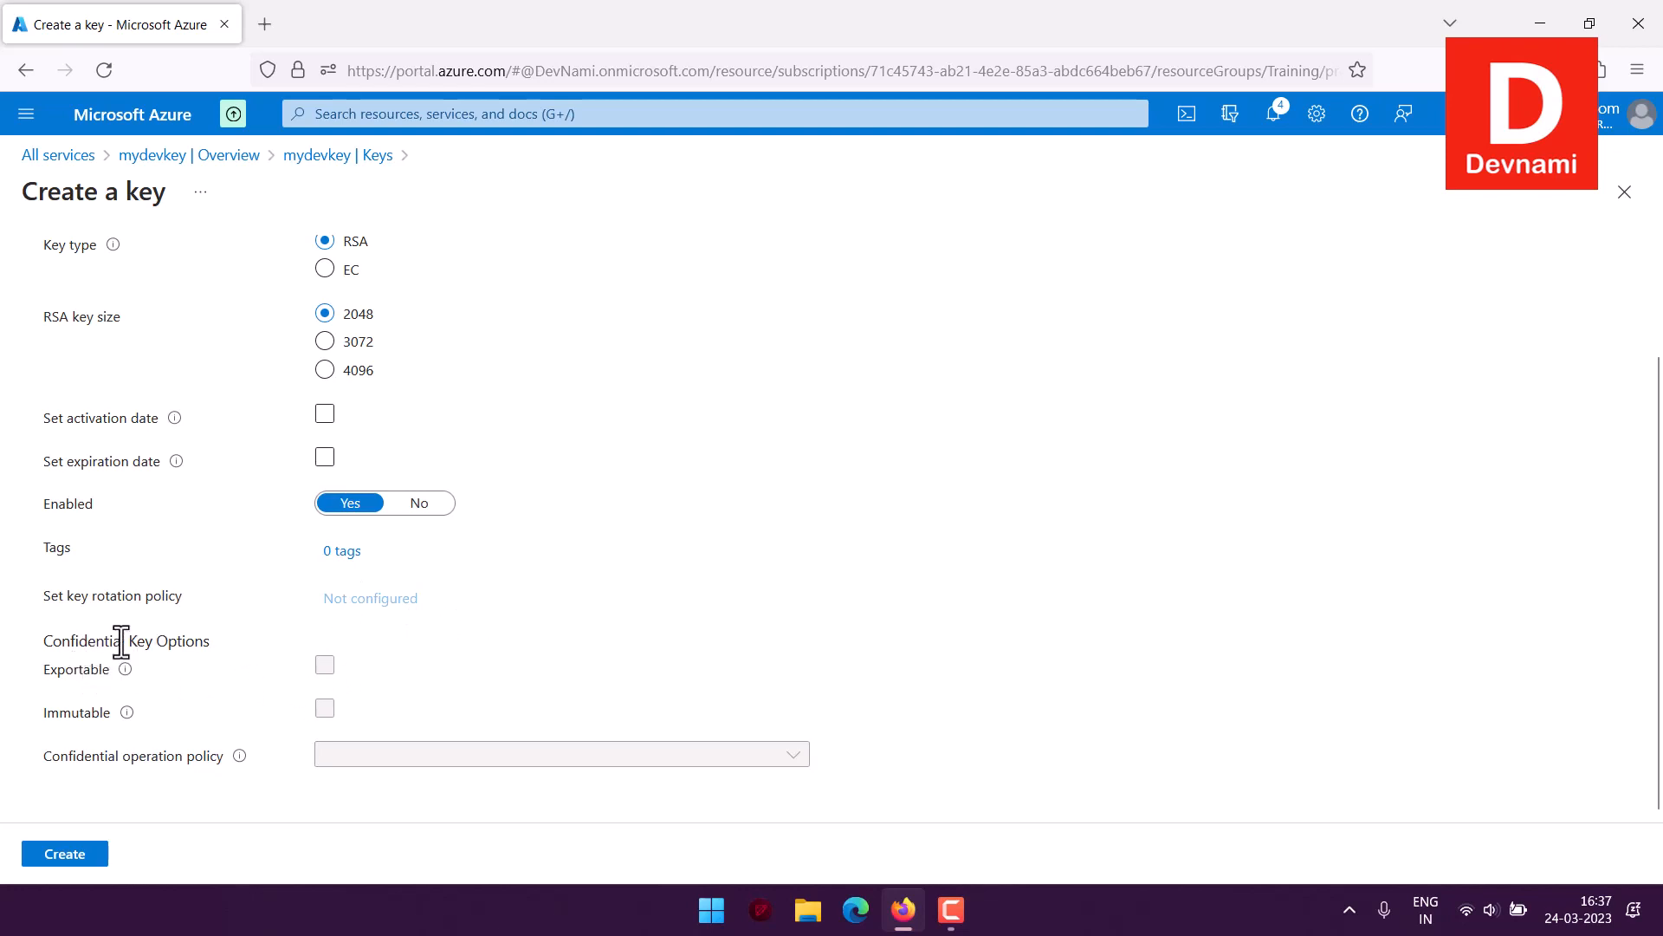
{"action": "left_click_drag", "start_coordinate": [124, 641], "coordinate": [227, 637]}
{"action": "left_click", "coordinate": [230, 637]}
{"action": "scroll", "coordinate": [165, 626], "scroll_direction": "up", "scroll_amount": 3}
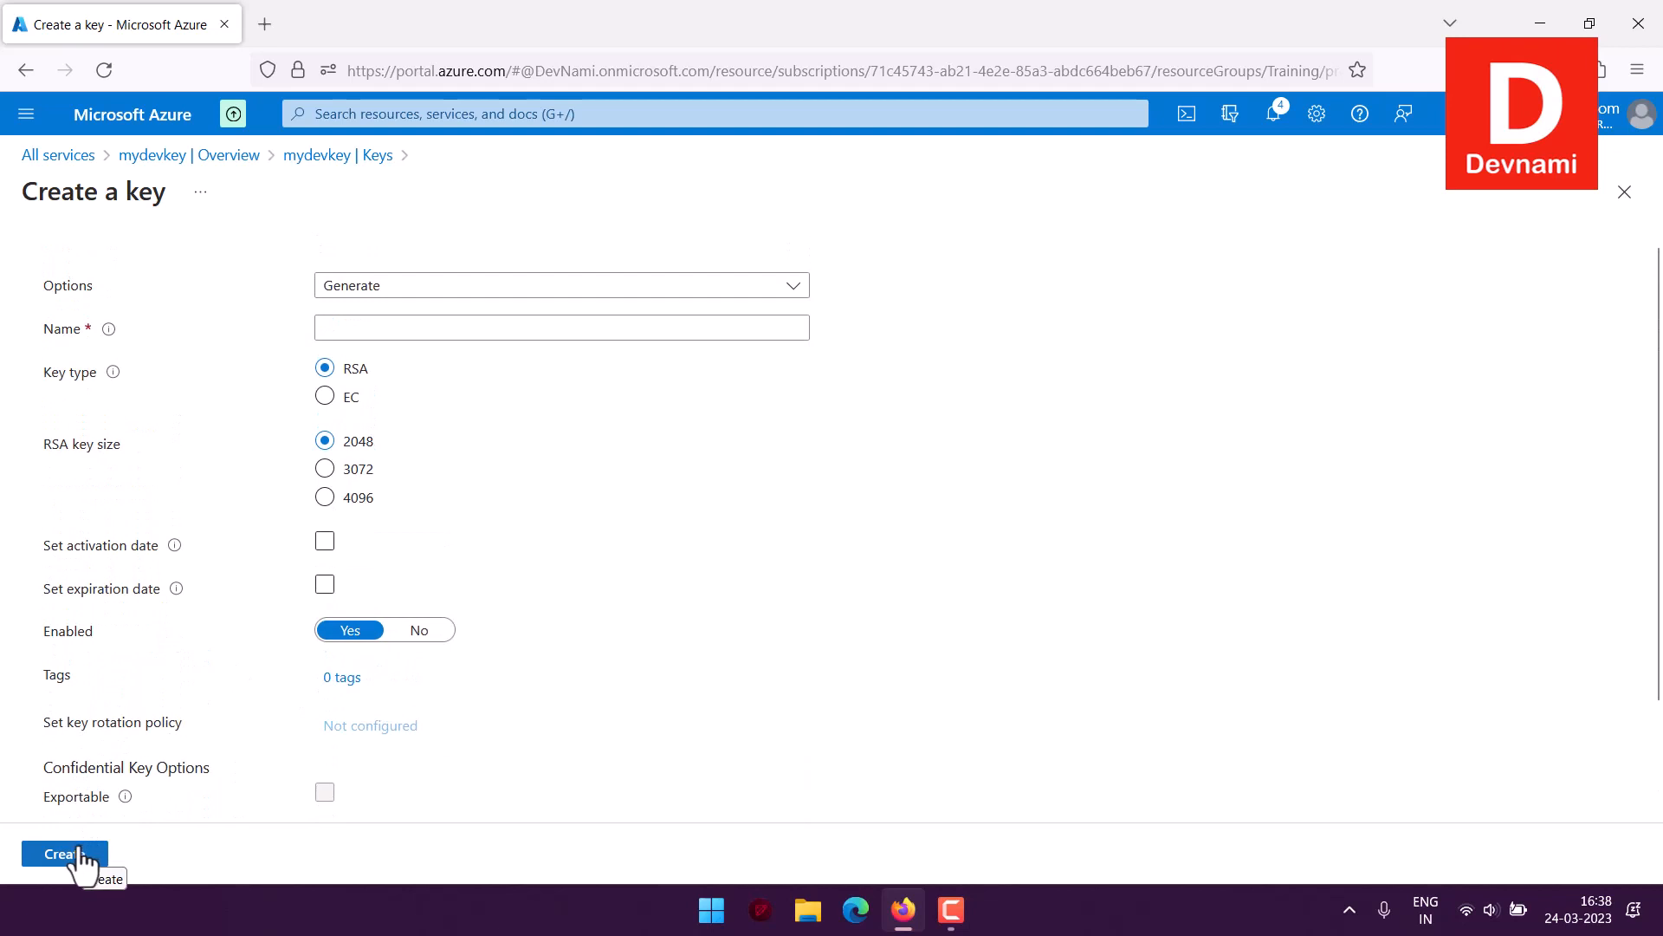
Check the available creation methods for a new key, leave its name empty, and return to the vault's key list without creating it
{"action": "left_click", "coordinate": [310, 334]}
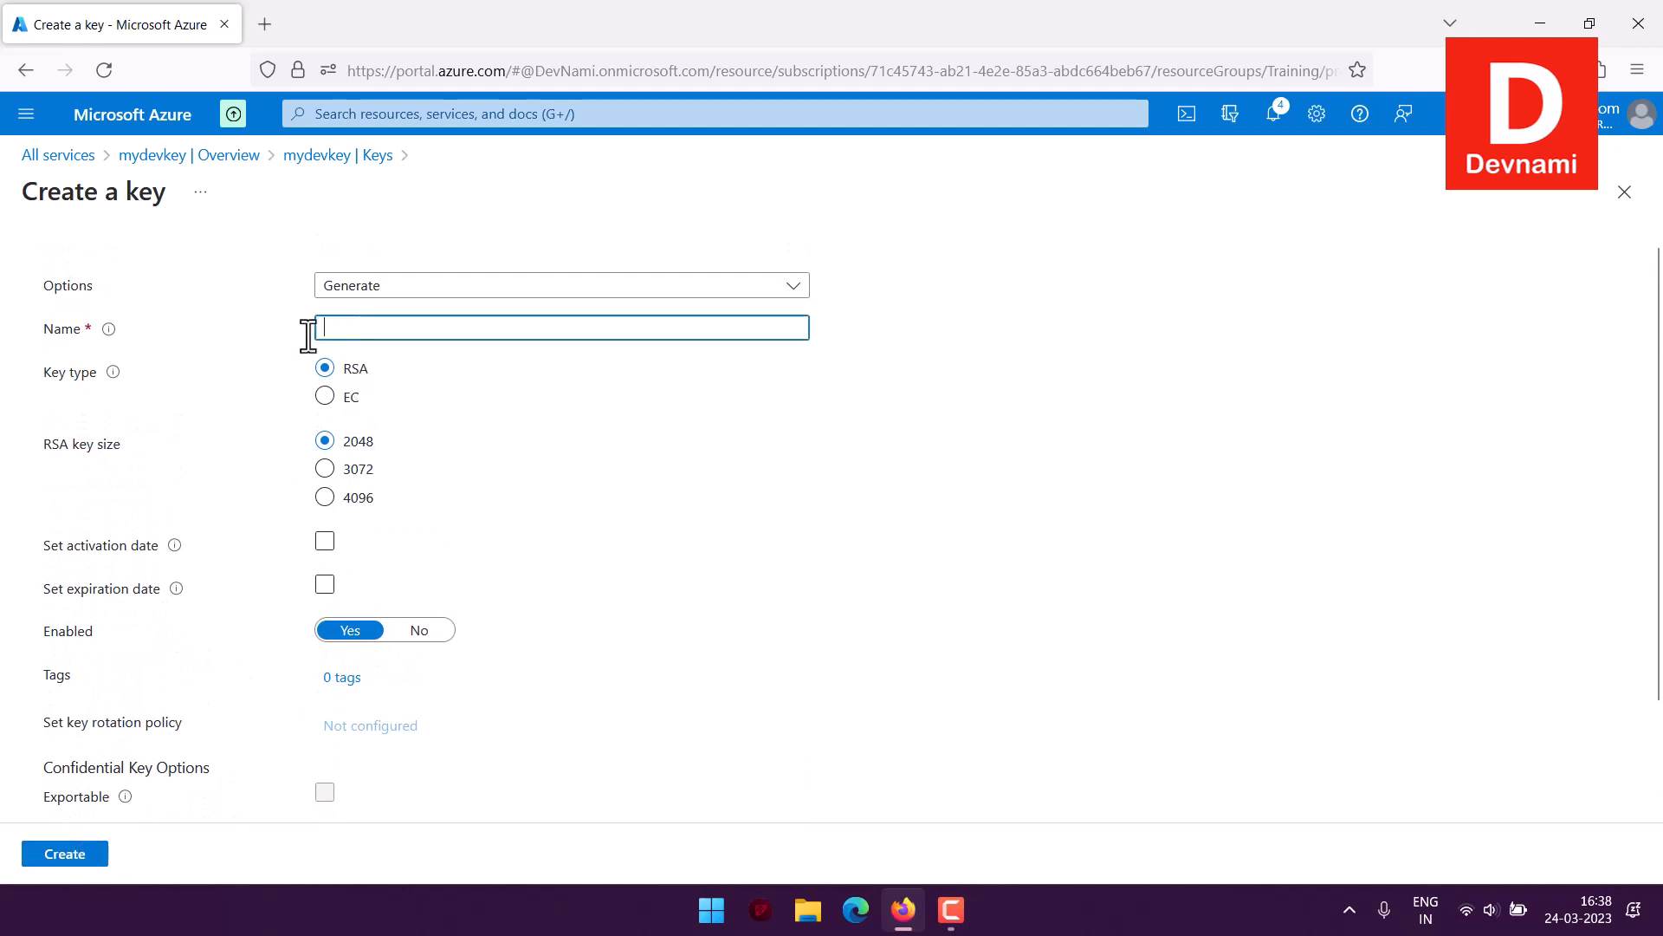
{"action": "left_click", "coordinate": [376, 295]}
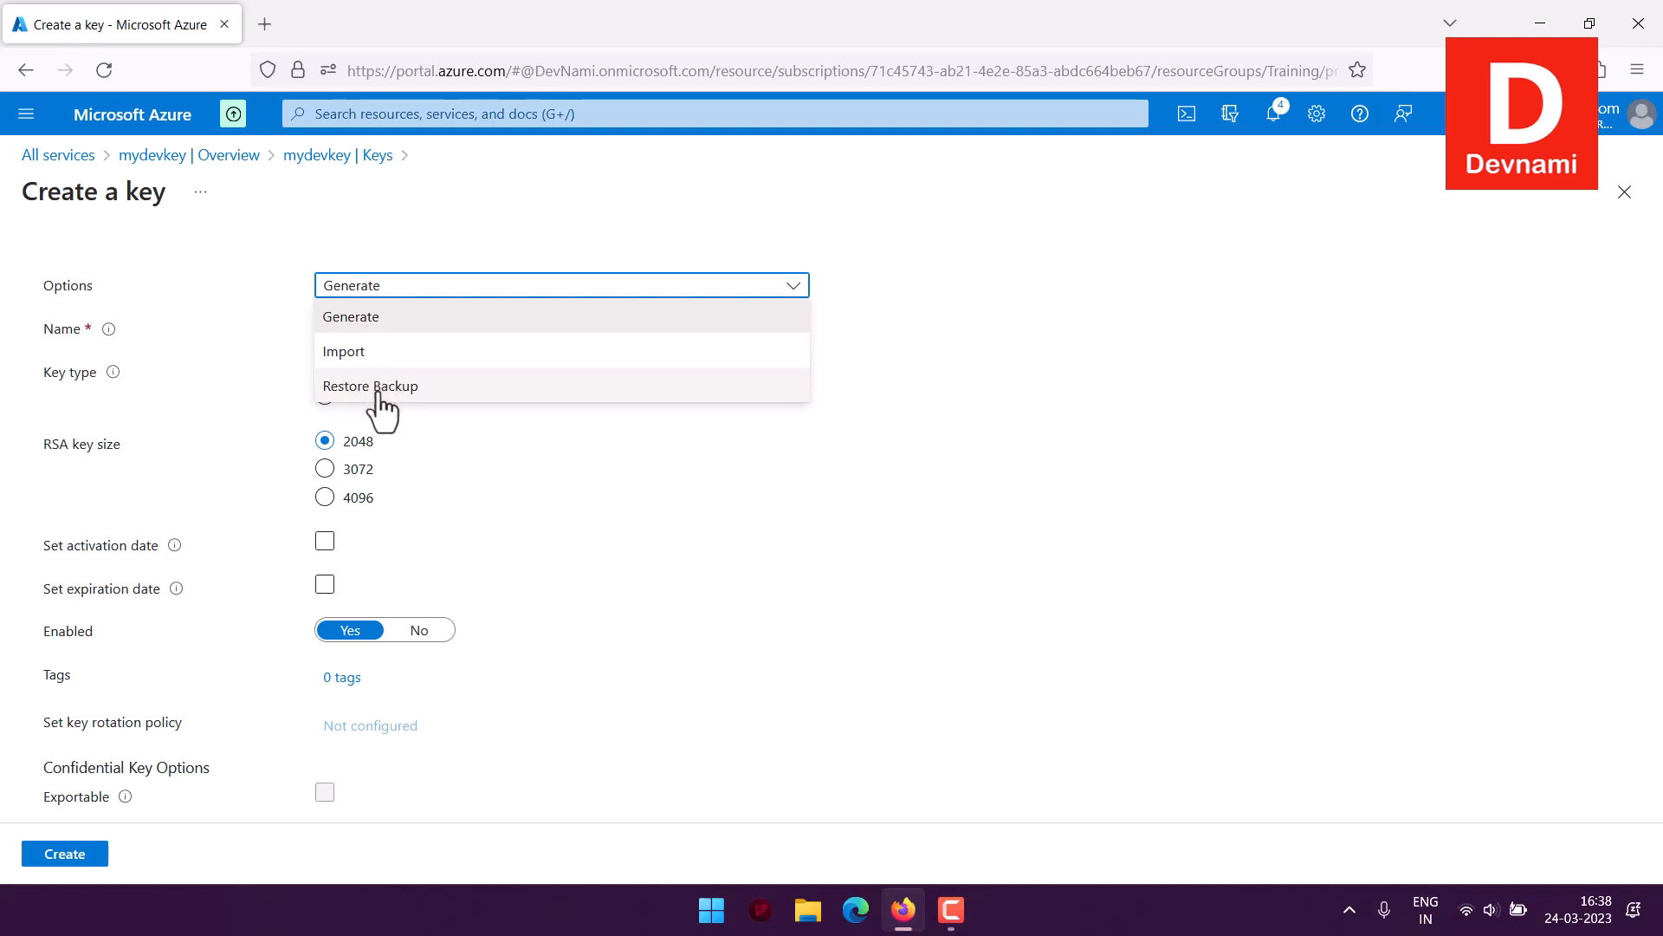
{"action": "left_click", "coordinate": [270, 384]}
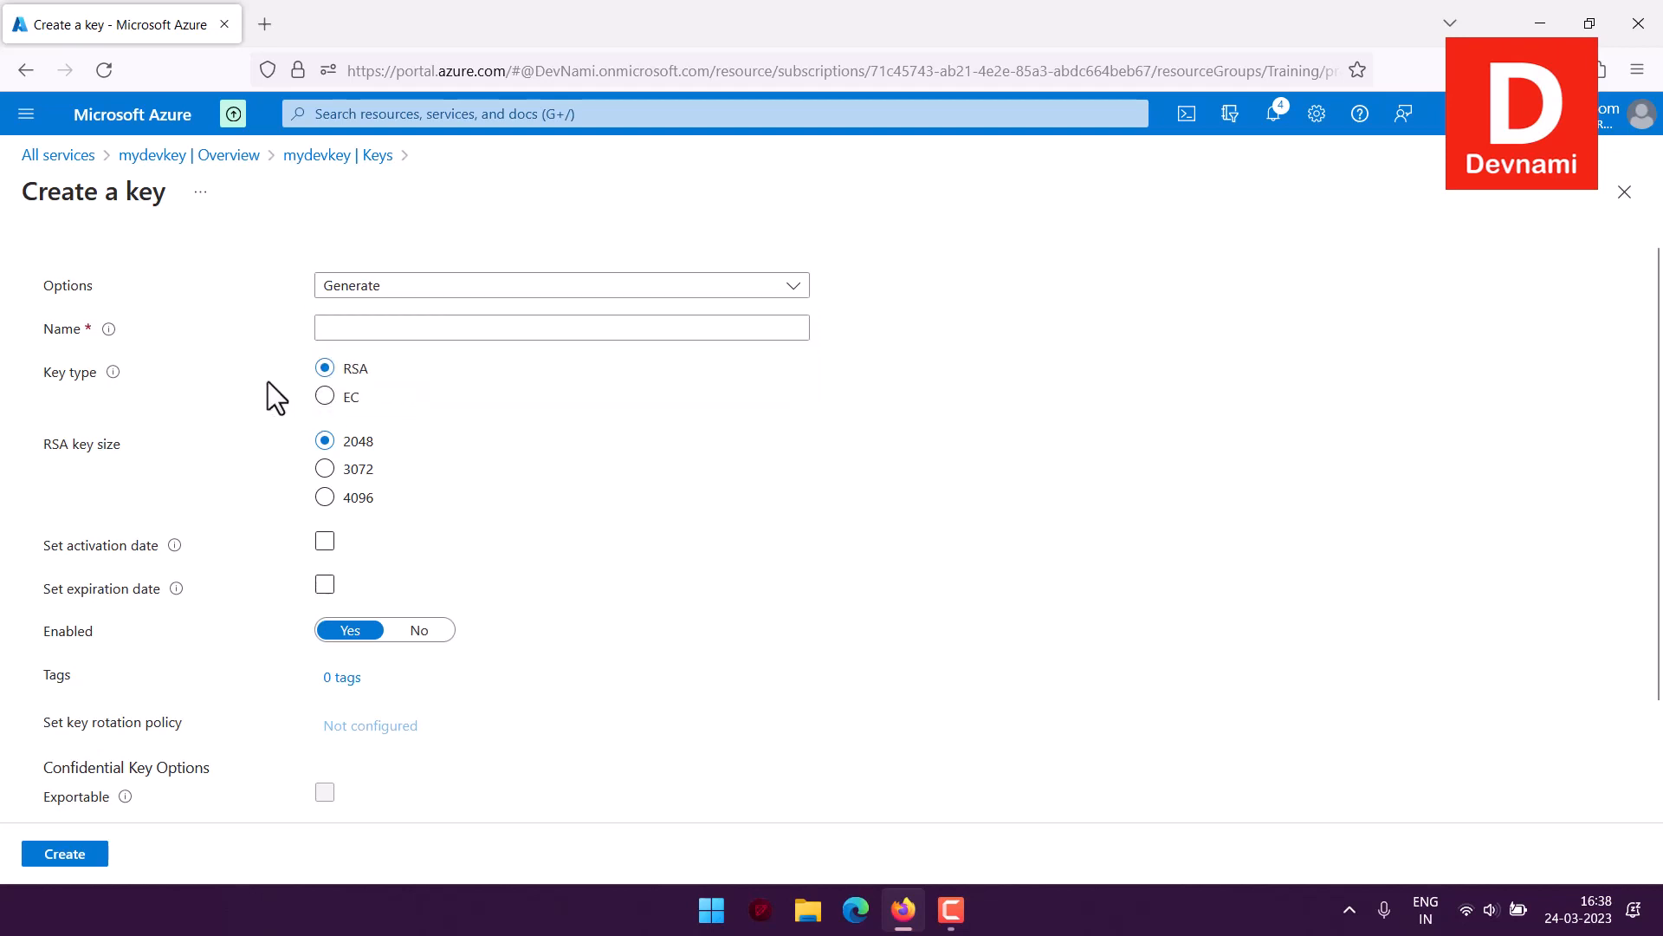
{"action": "left_click", "coordinate": [347, 328]}
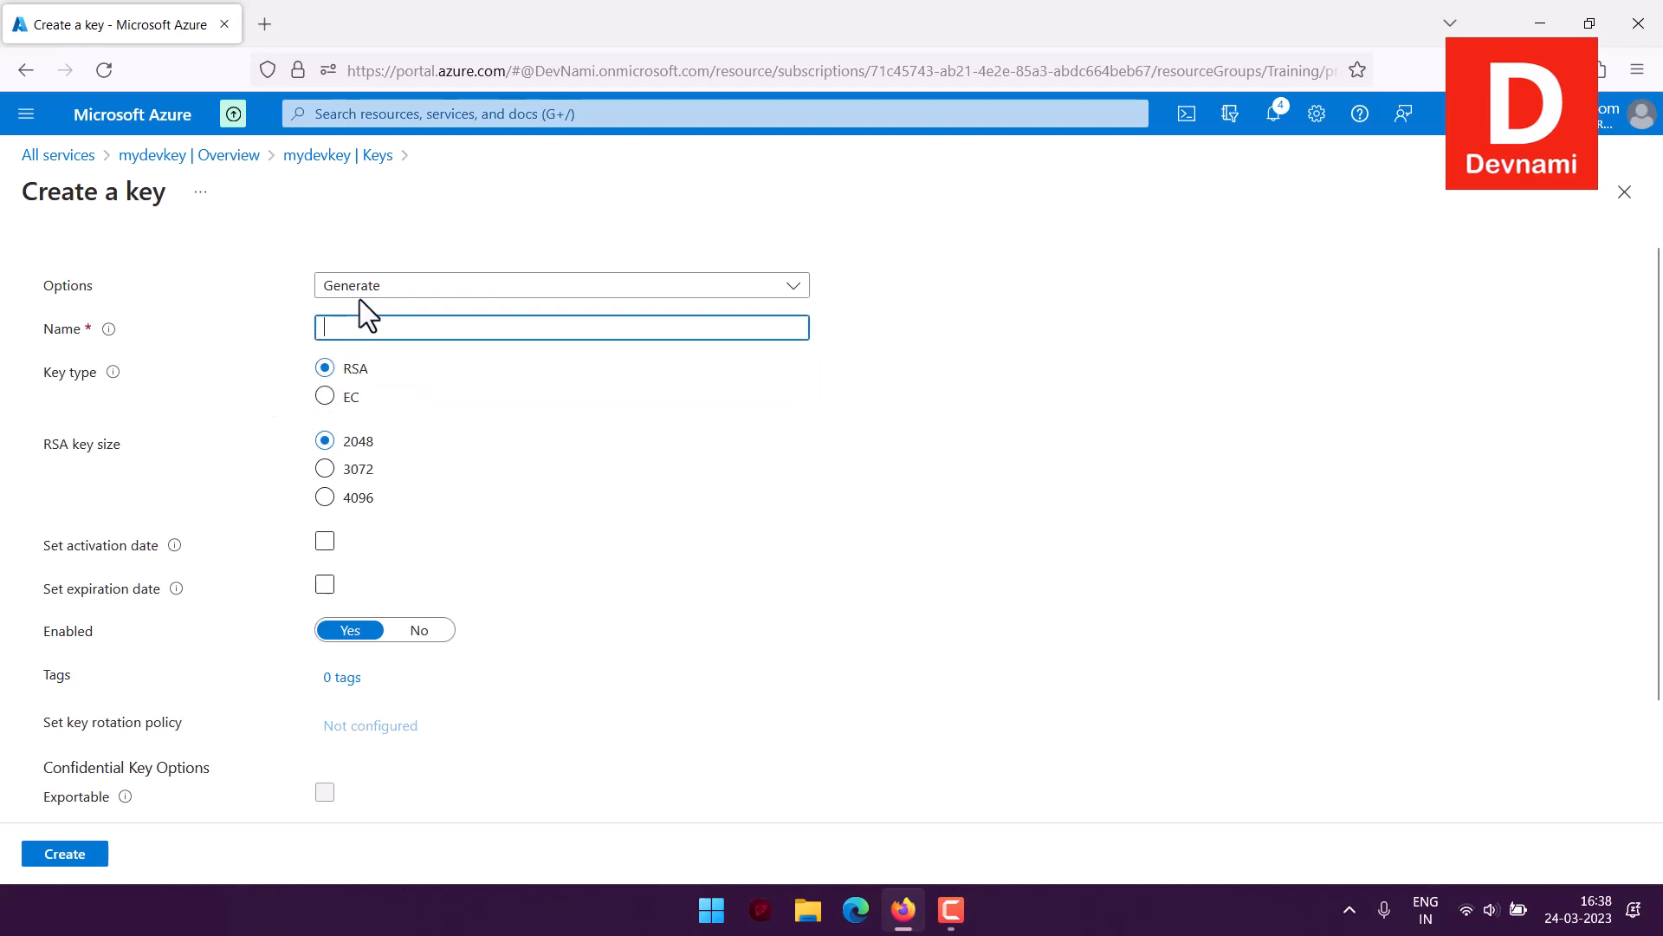
{"action": "left_click", "coordinate": [363, 289]}
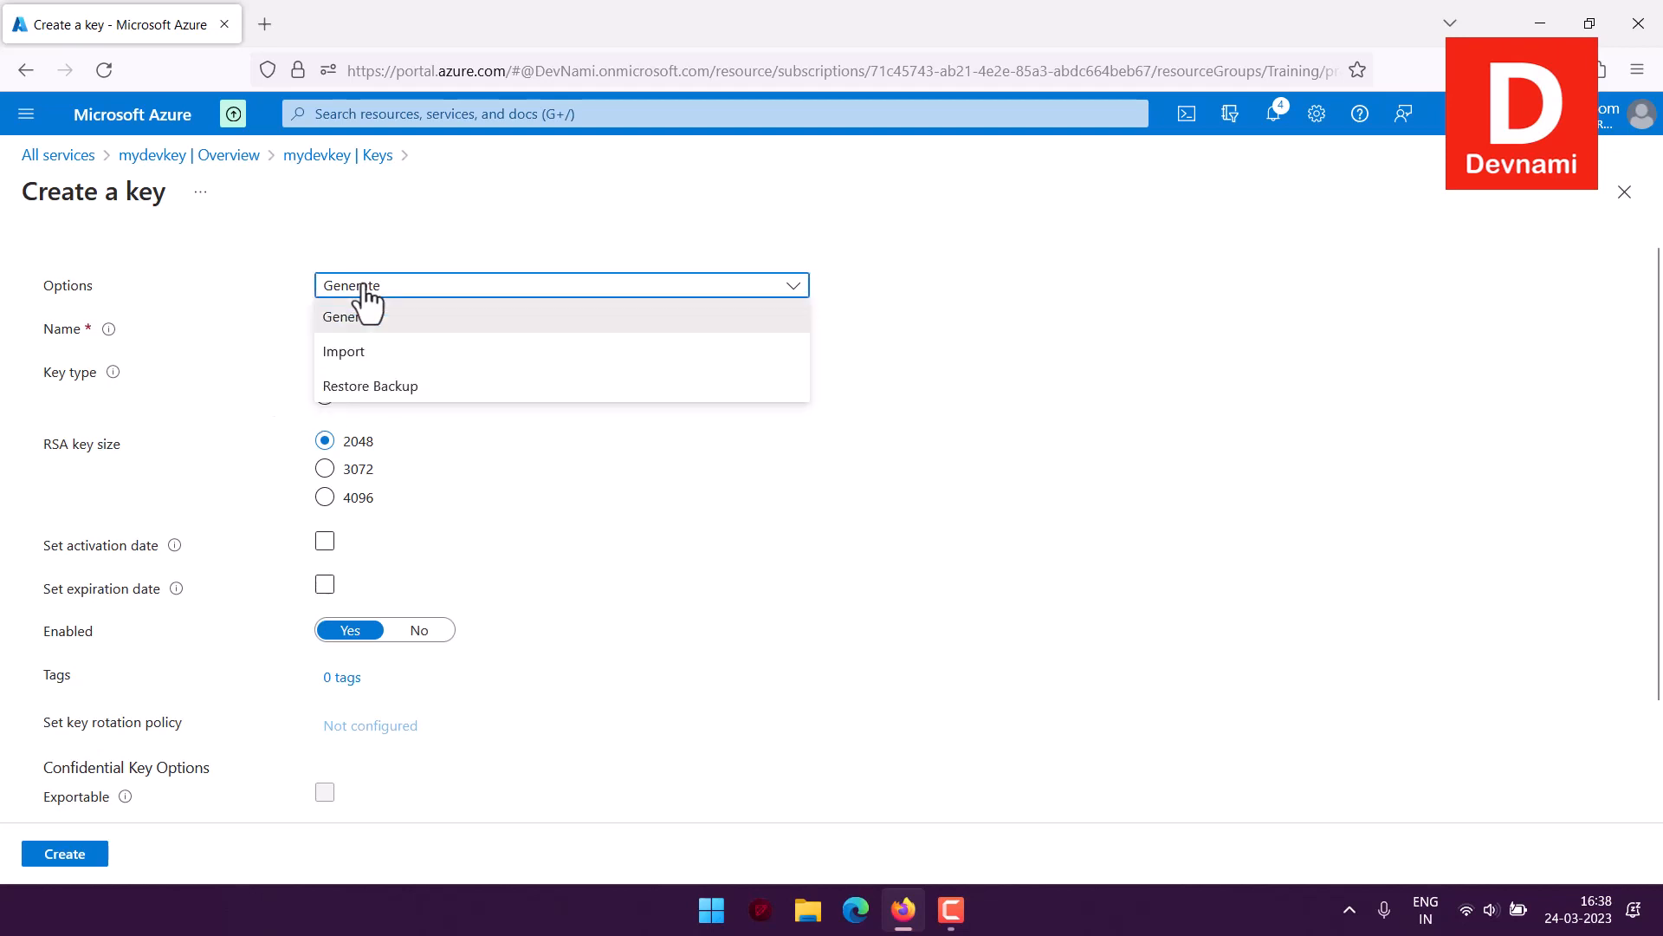
{"action": "left_click", "coordinate": [309, 384]}
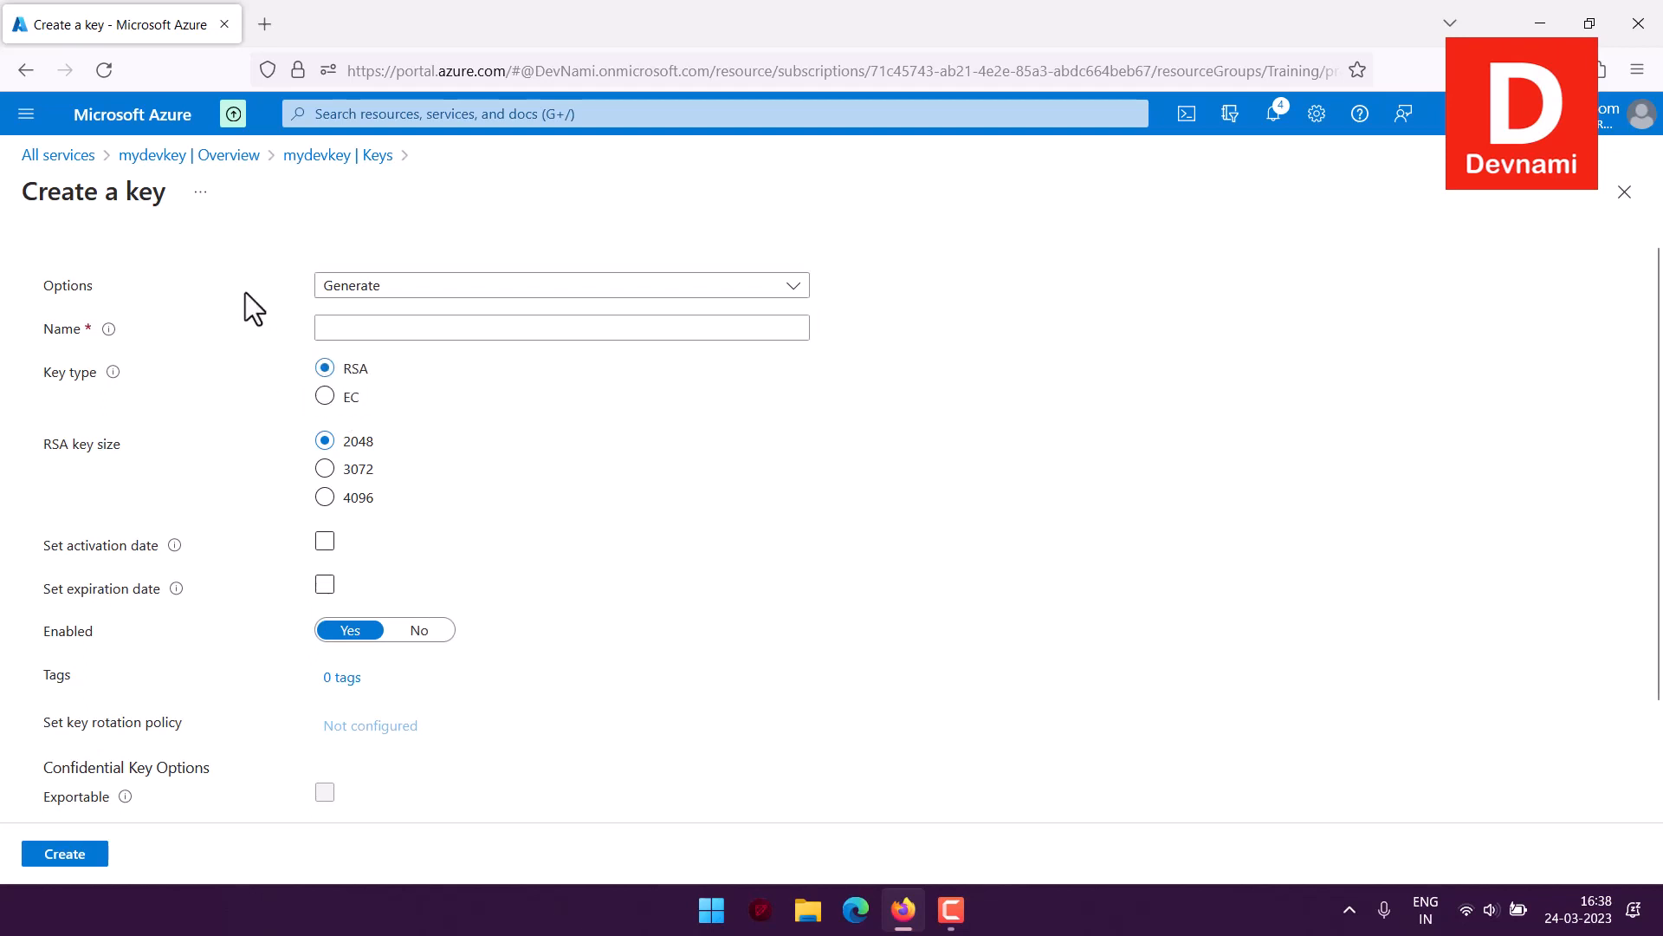
{"action": "left_click", "coordinate": [316, 156]}
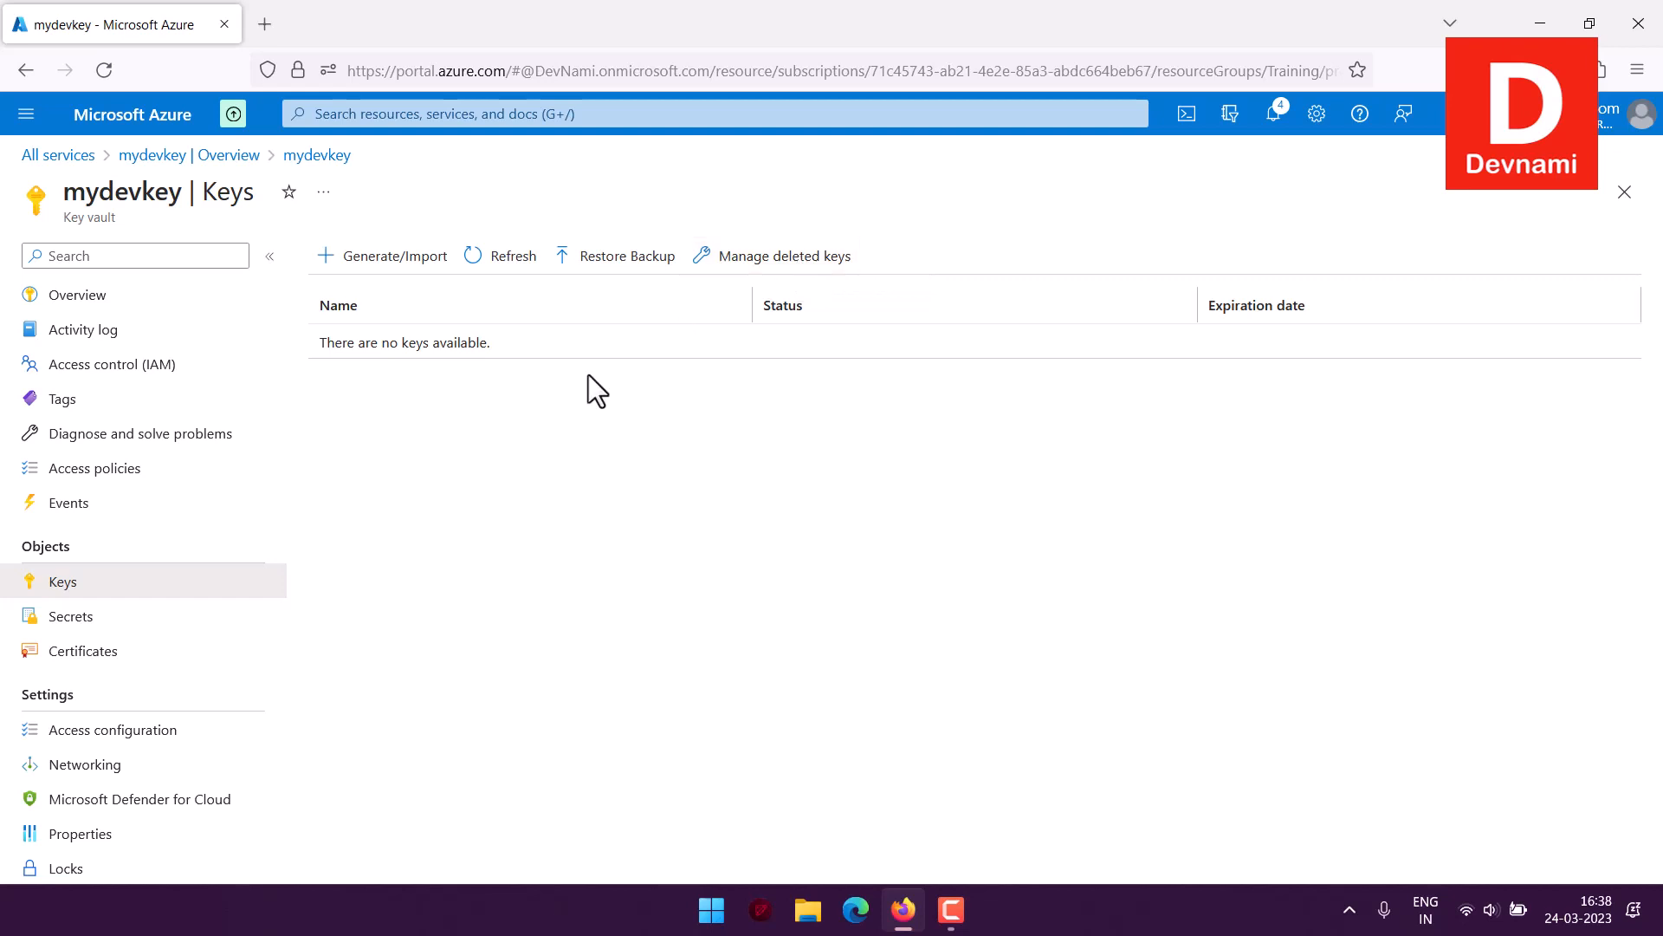
Review the new secret form's upload options, including the Certificate method and its file selection, and return to the secrets list without creating anything
{"action": "left_click", "coordinate": [57, 626]}
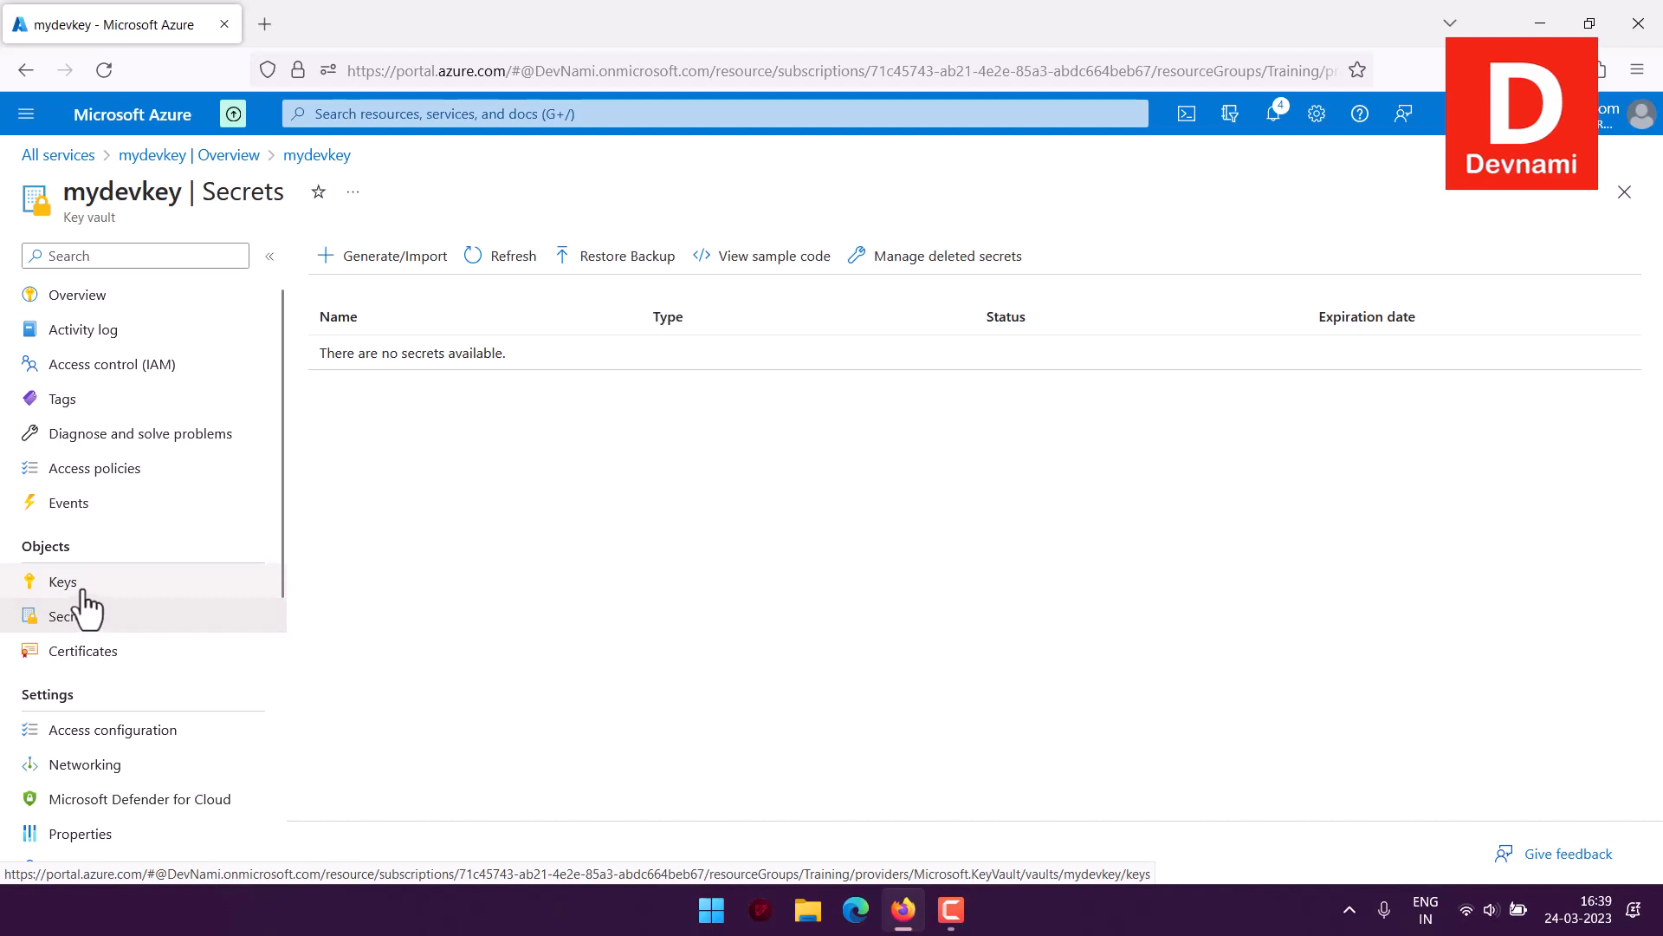
{"action": "left_click", "coordinate": [386, 257]}
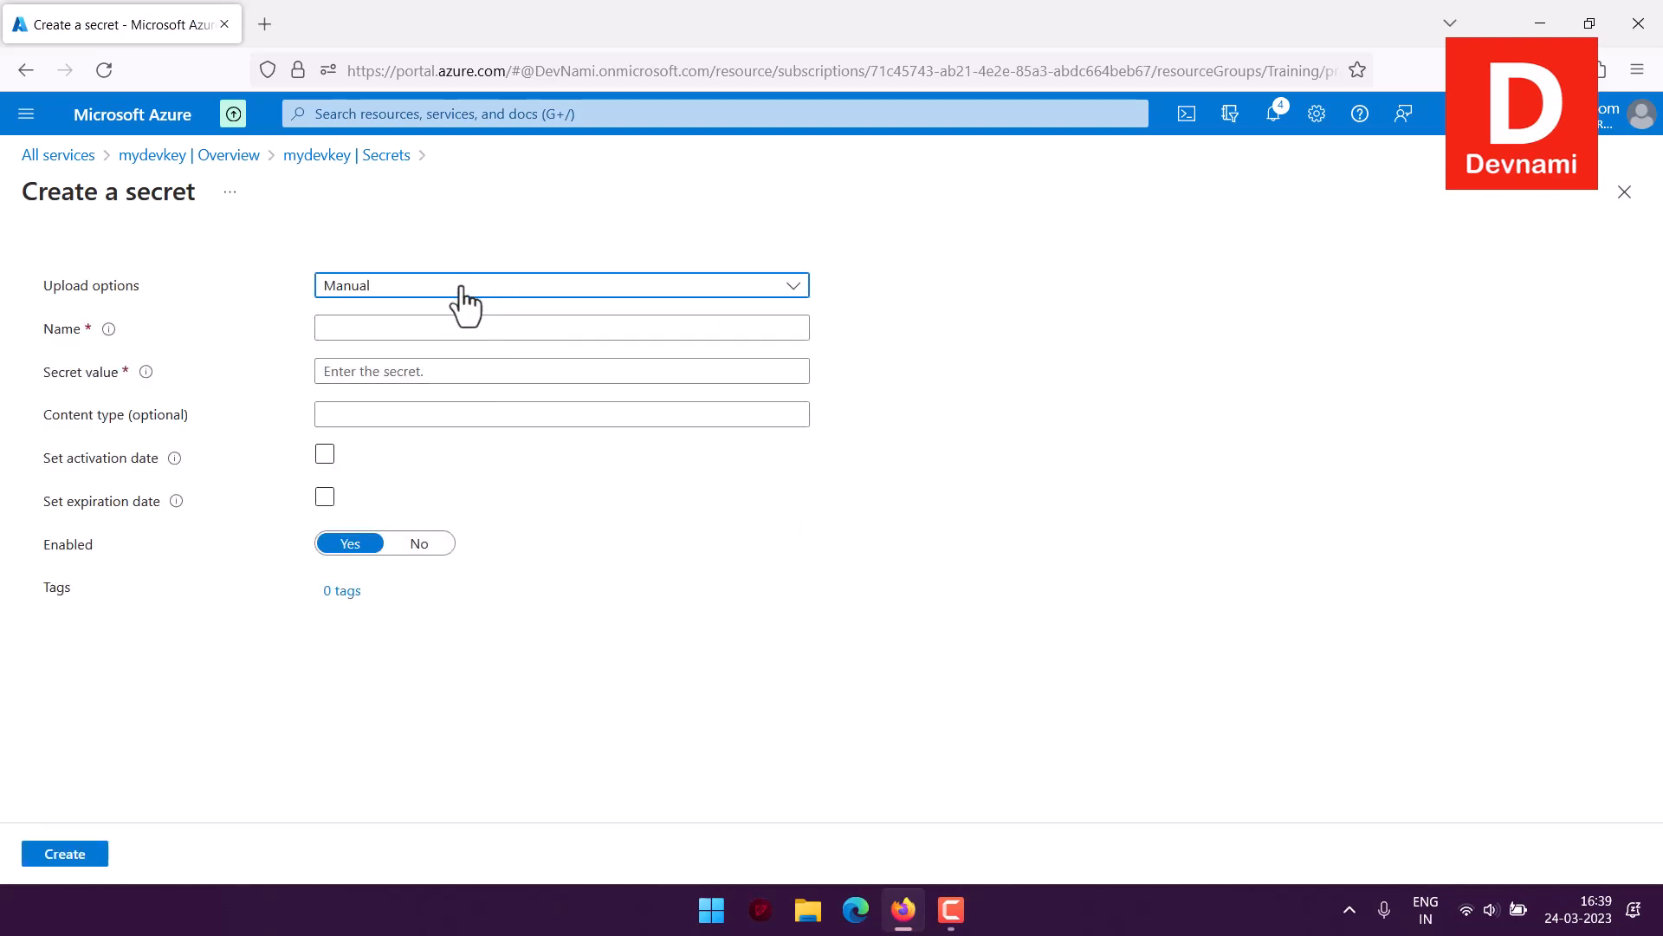
{"action": "left_click", "coordinate": [378, 287]}
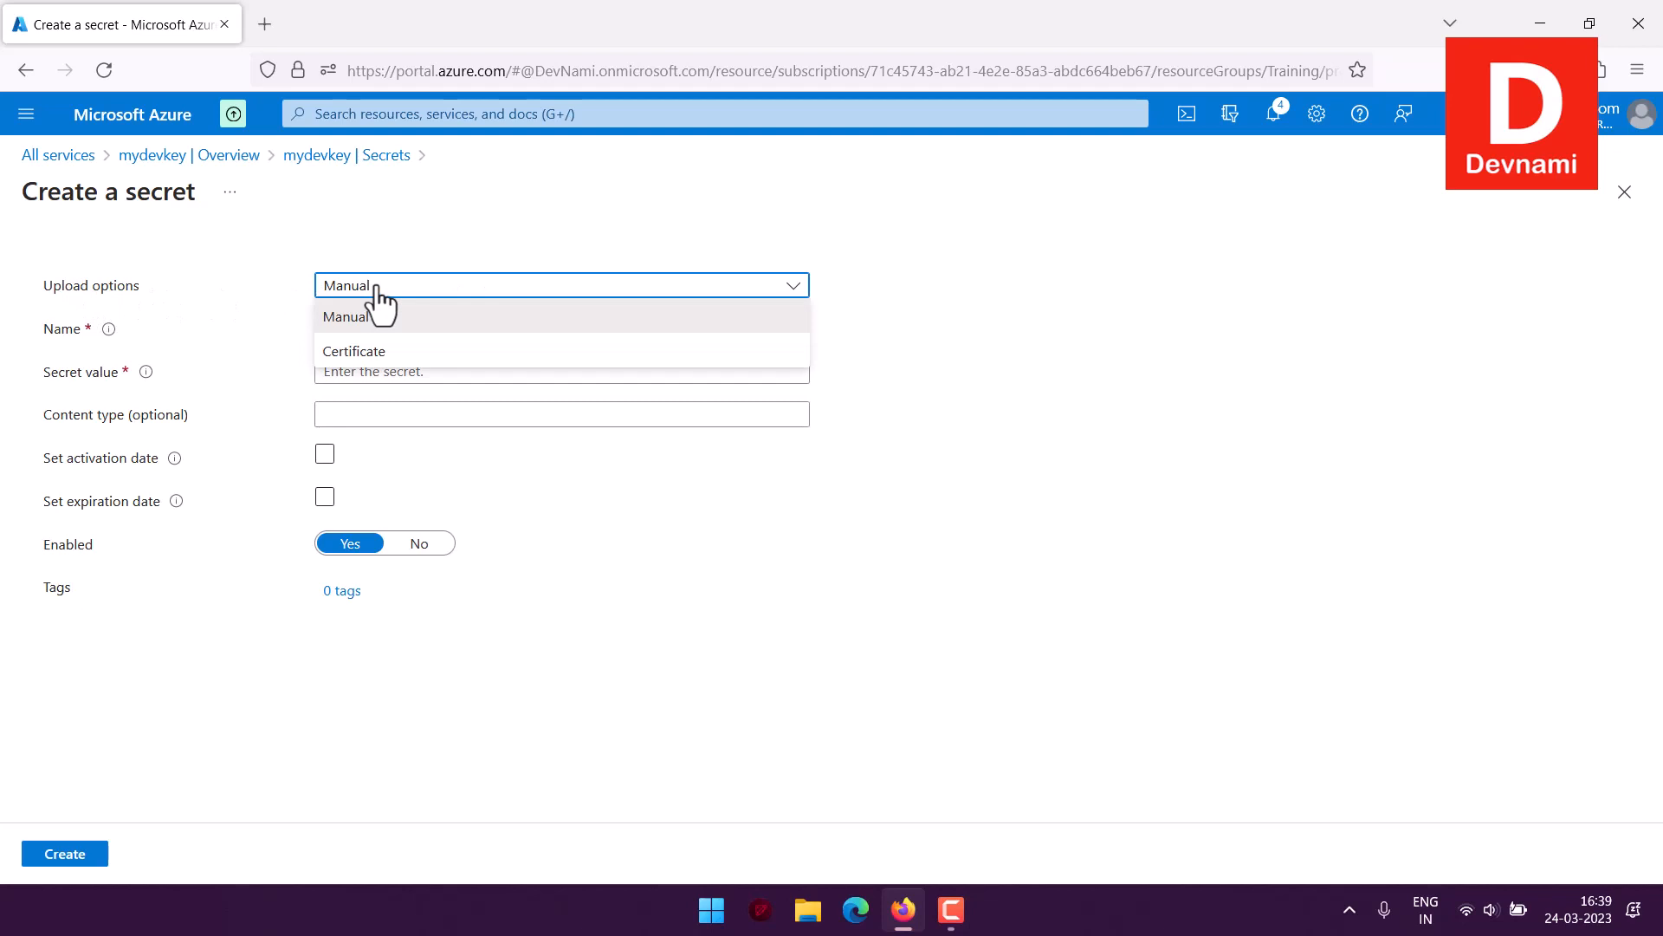
{"action": "left_click", "coordinate": [382, 352]}
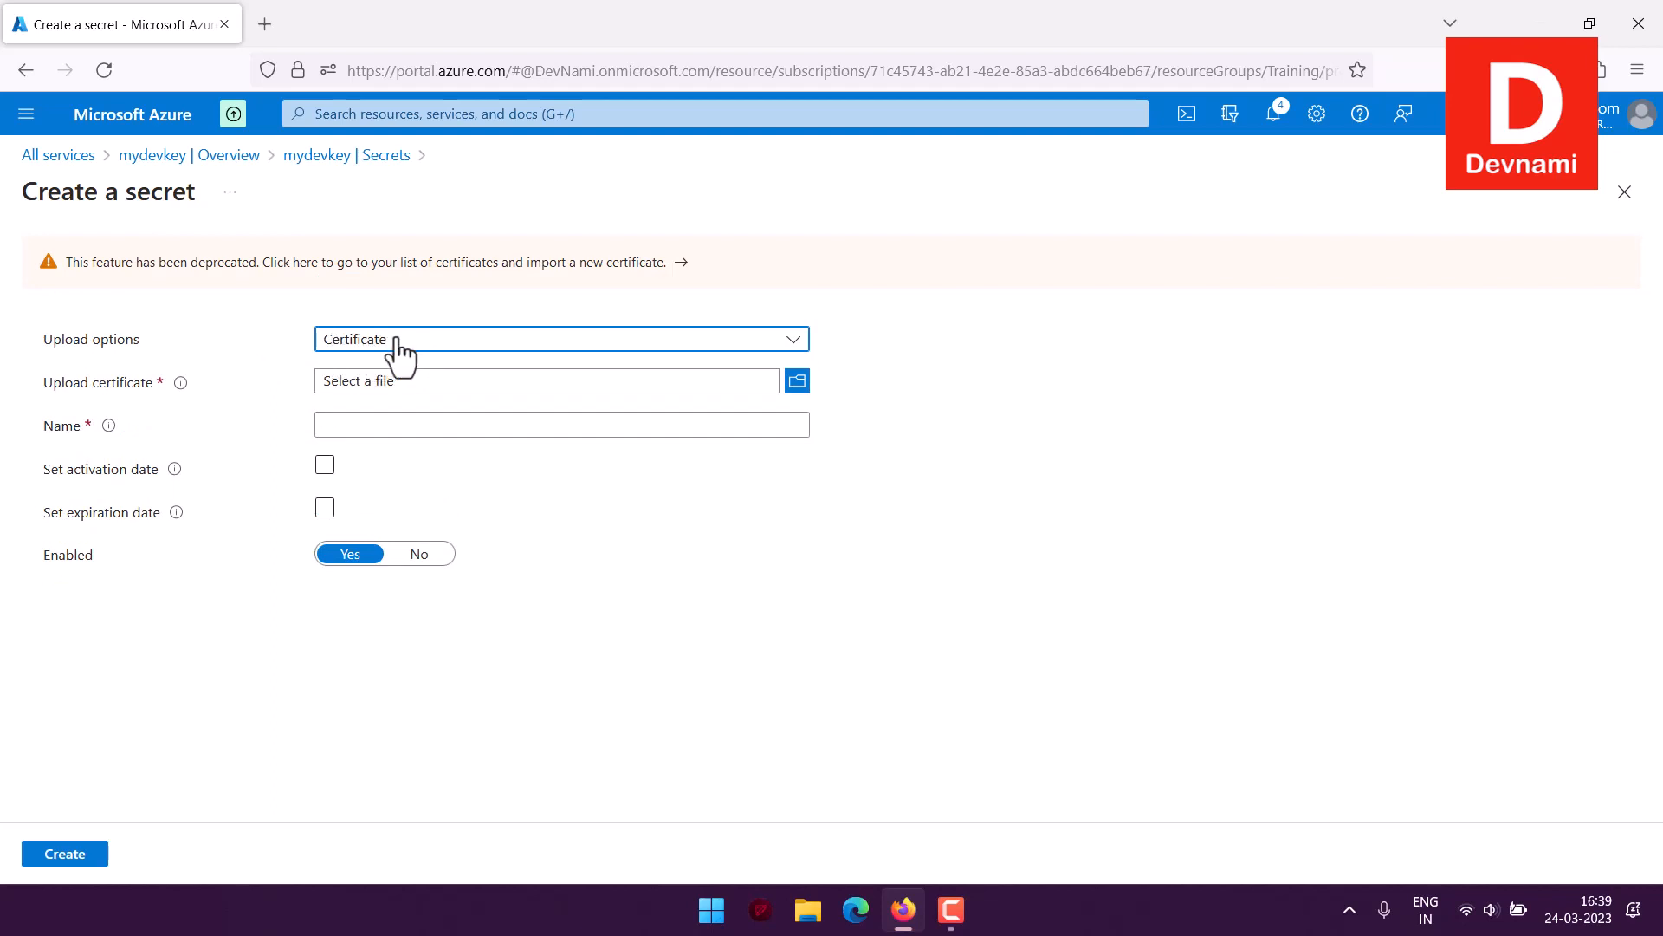
{"action": "left_click", "coordinate": [797, 383]}
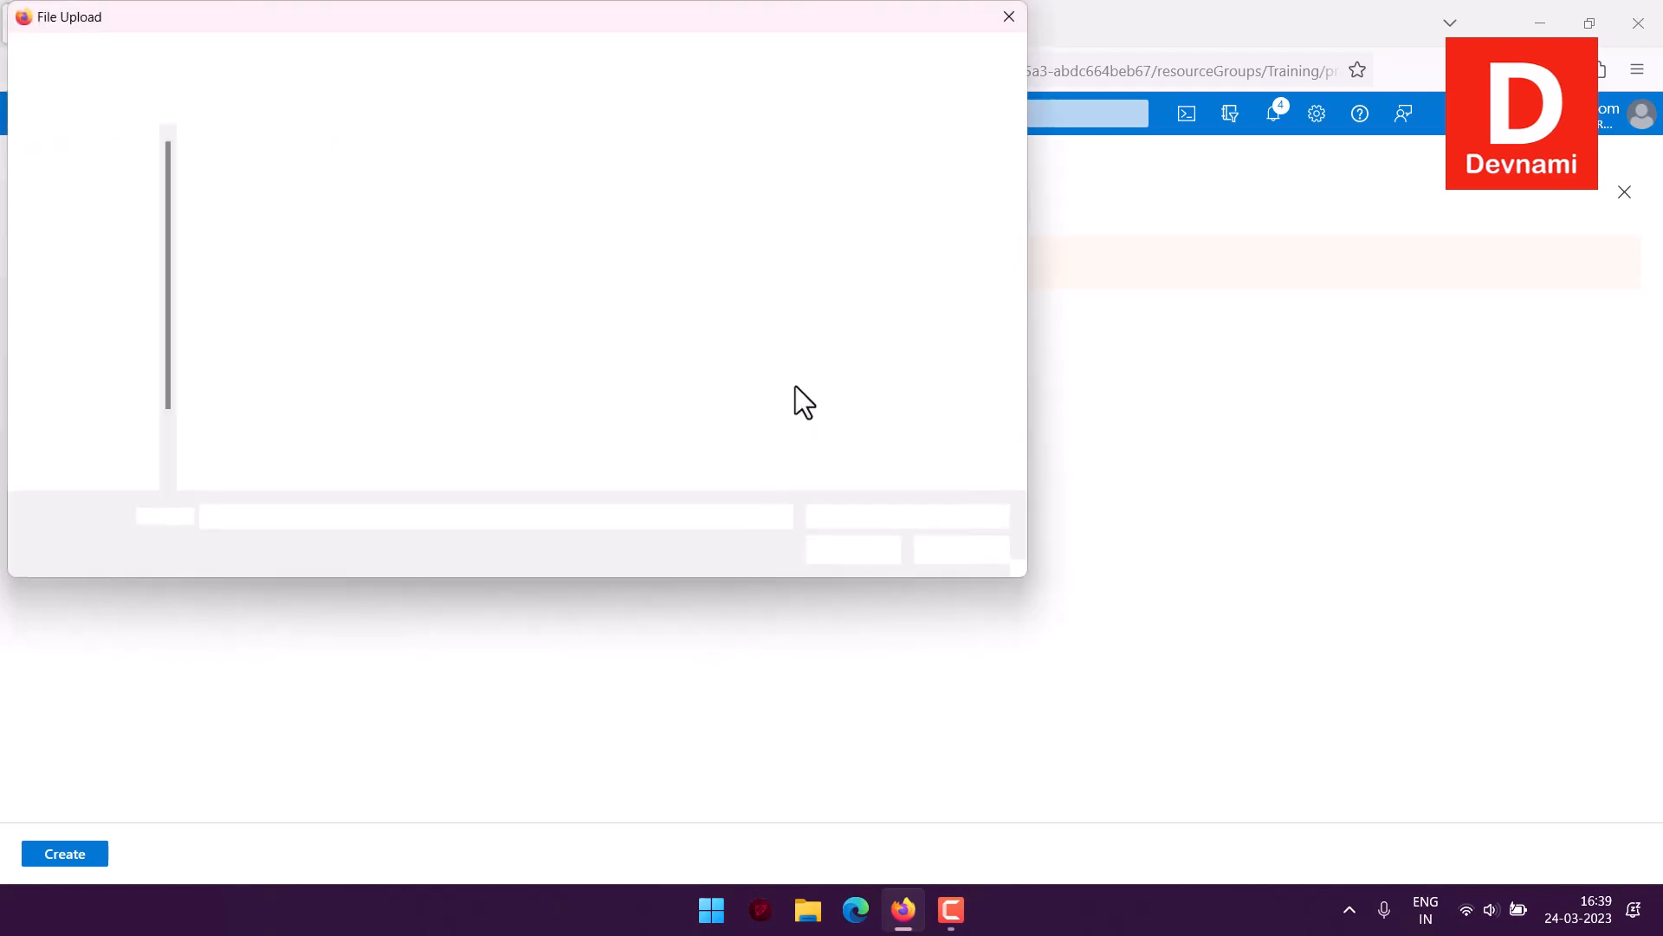
{"action": "left_click", "coordinate": [1010, 18]}
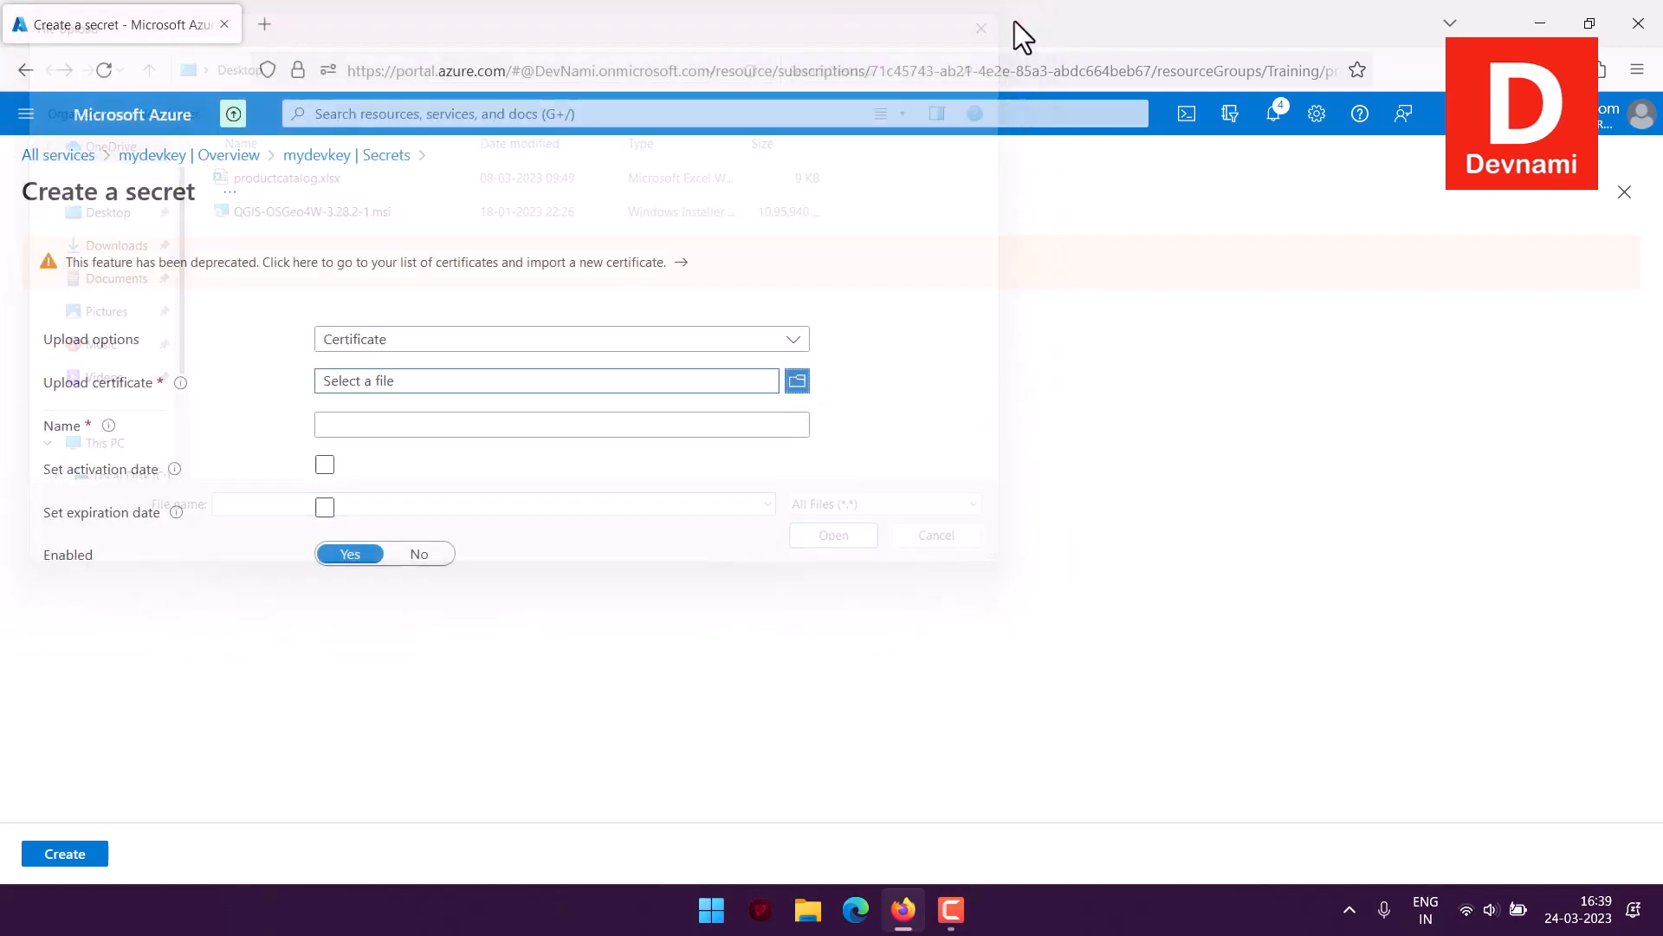
{"action": "left_click", "coordinate": [345, 424]}
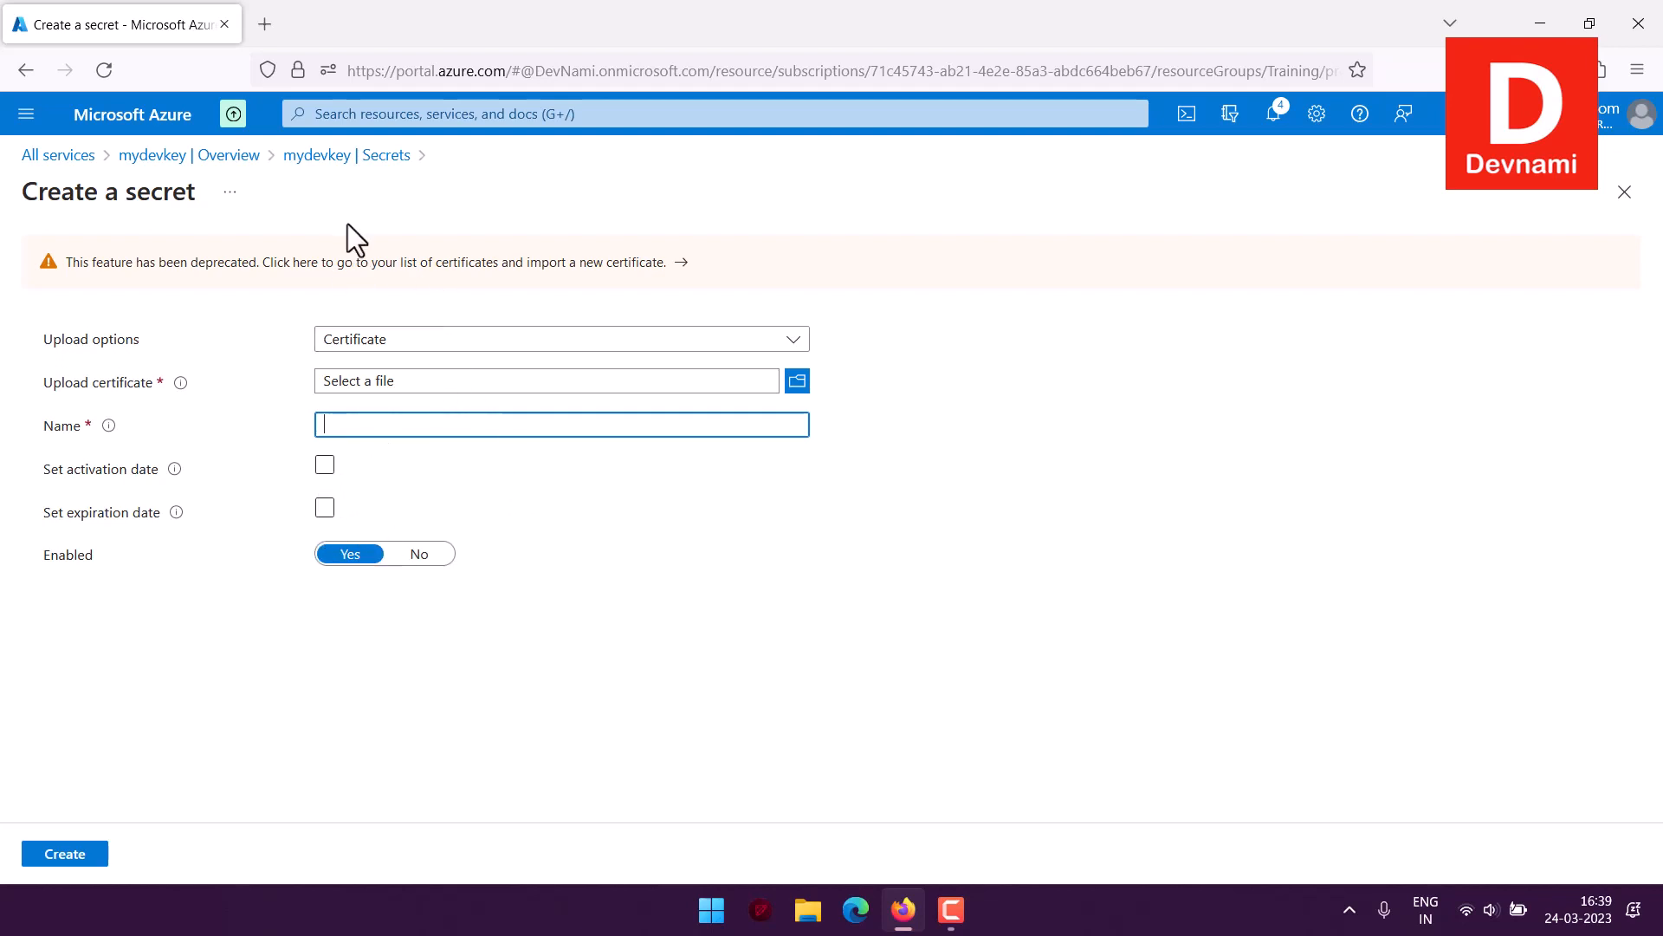
{"action": "left_click", "coordinate": [347, 158]}
{"action": "left_click", "coordinate": [925, 522]}
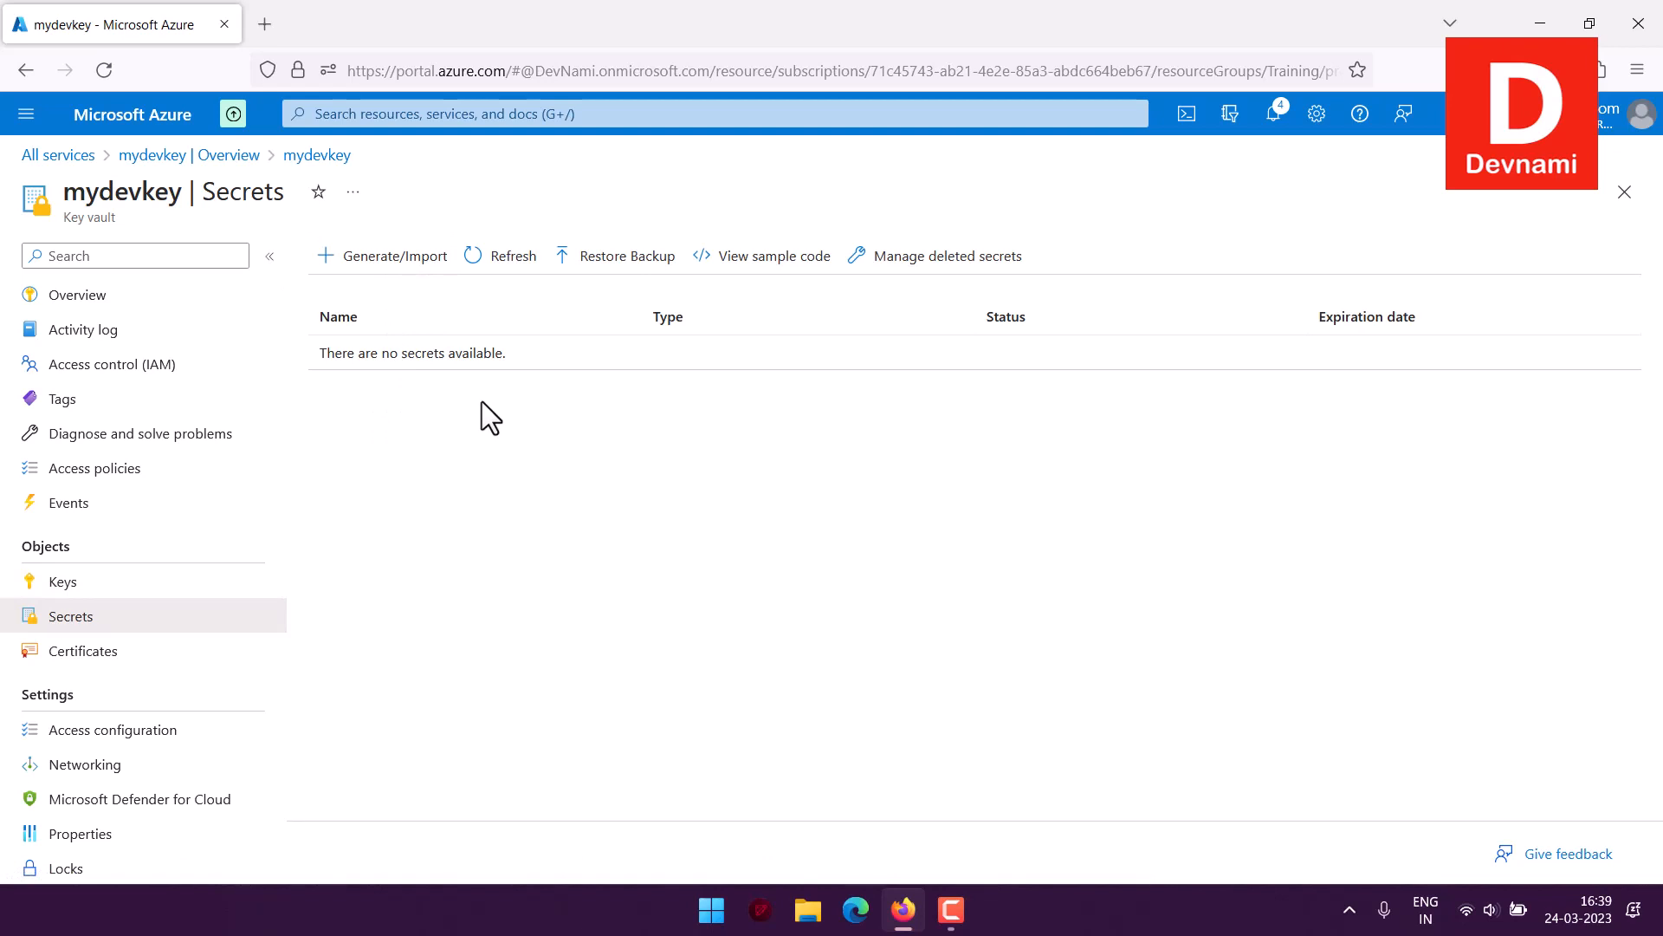
Review the new certificate form's creation method, certificate authority, content type and lifetime action options, and leave the form without creating a certificate
{"action": "left_click", "coordinate": [83, 652]}
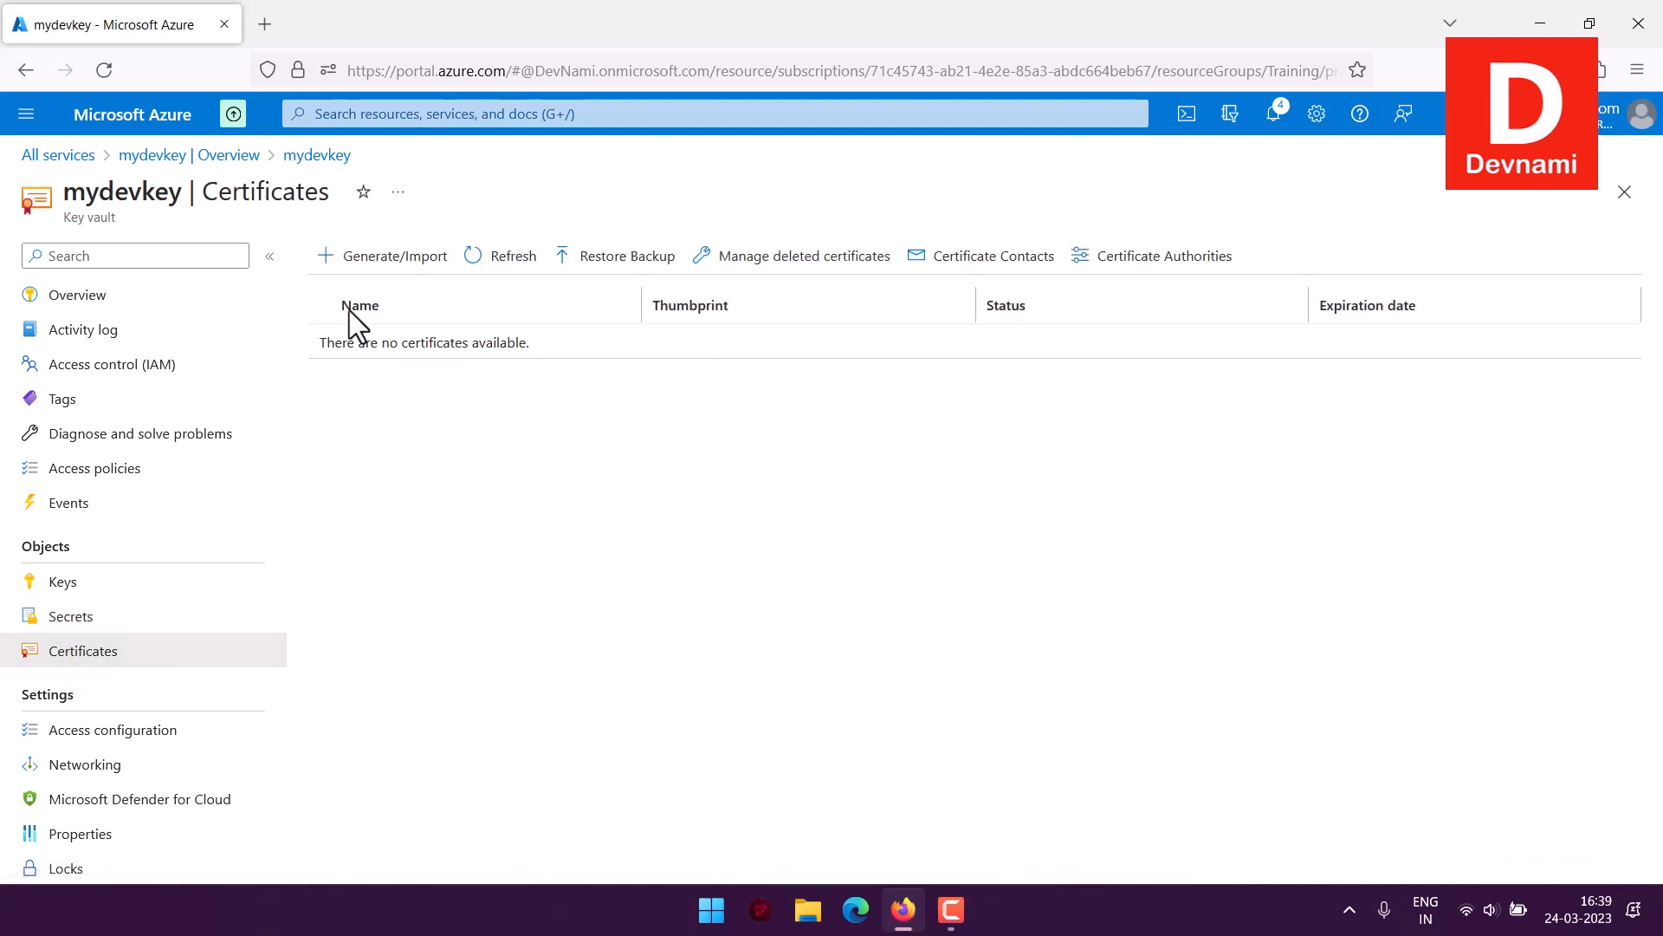
{"action": "left_click", "coordinate": [353, 258]}
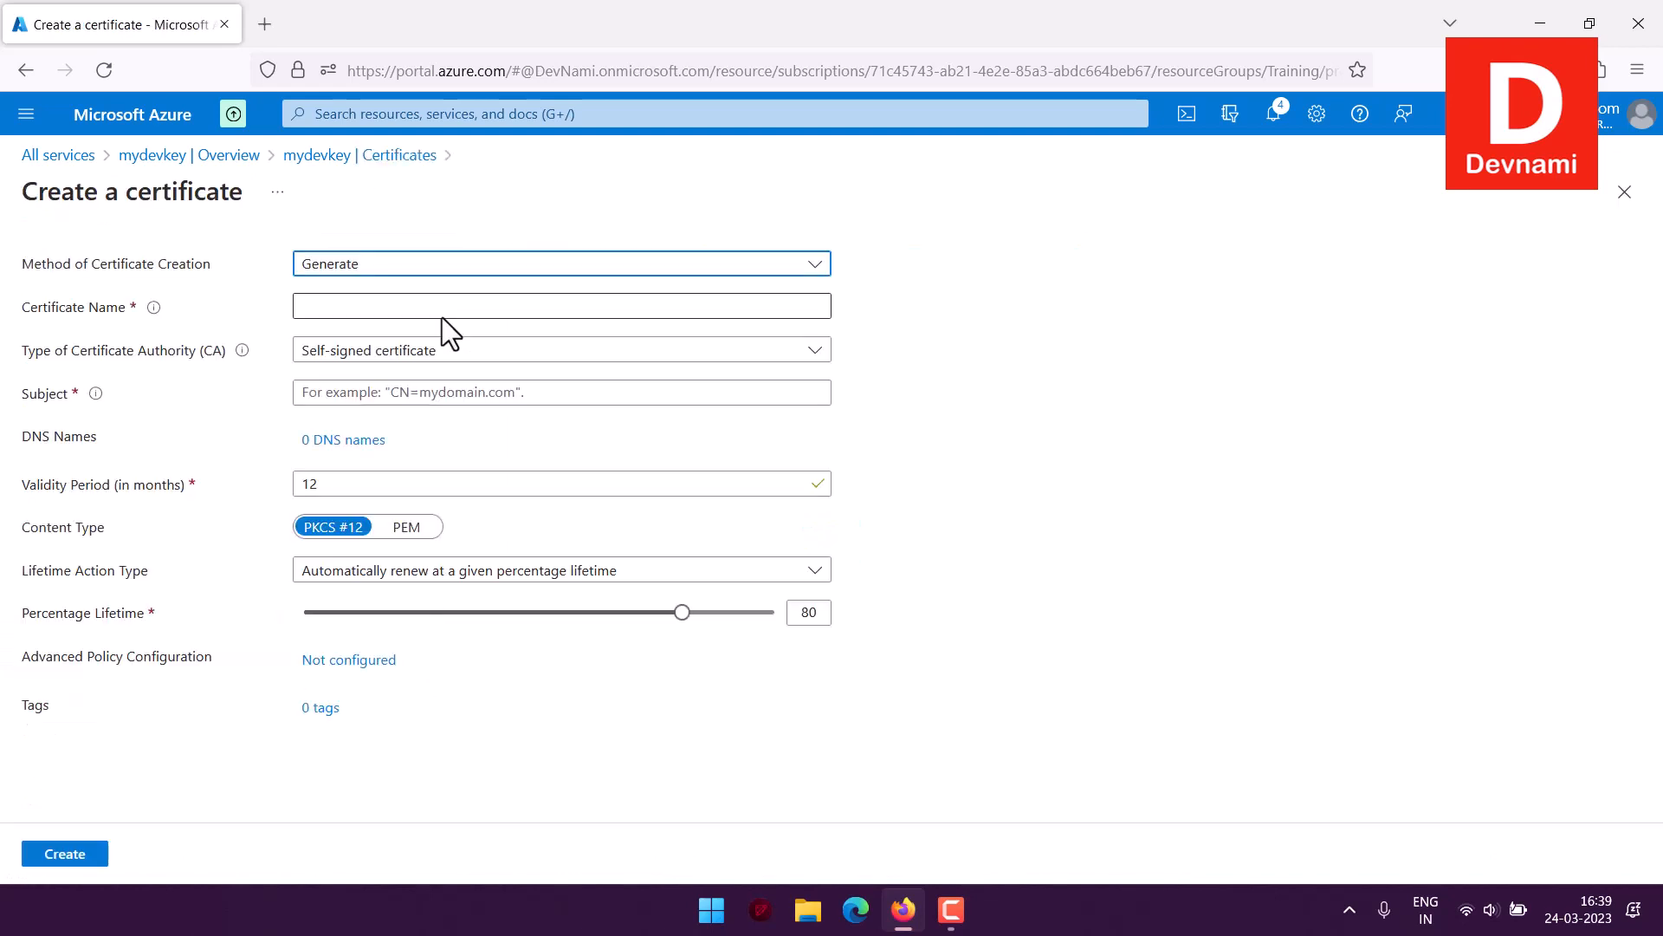
{"action": "left_click", "coordinate": [383, 267]}
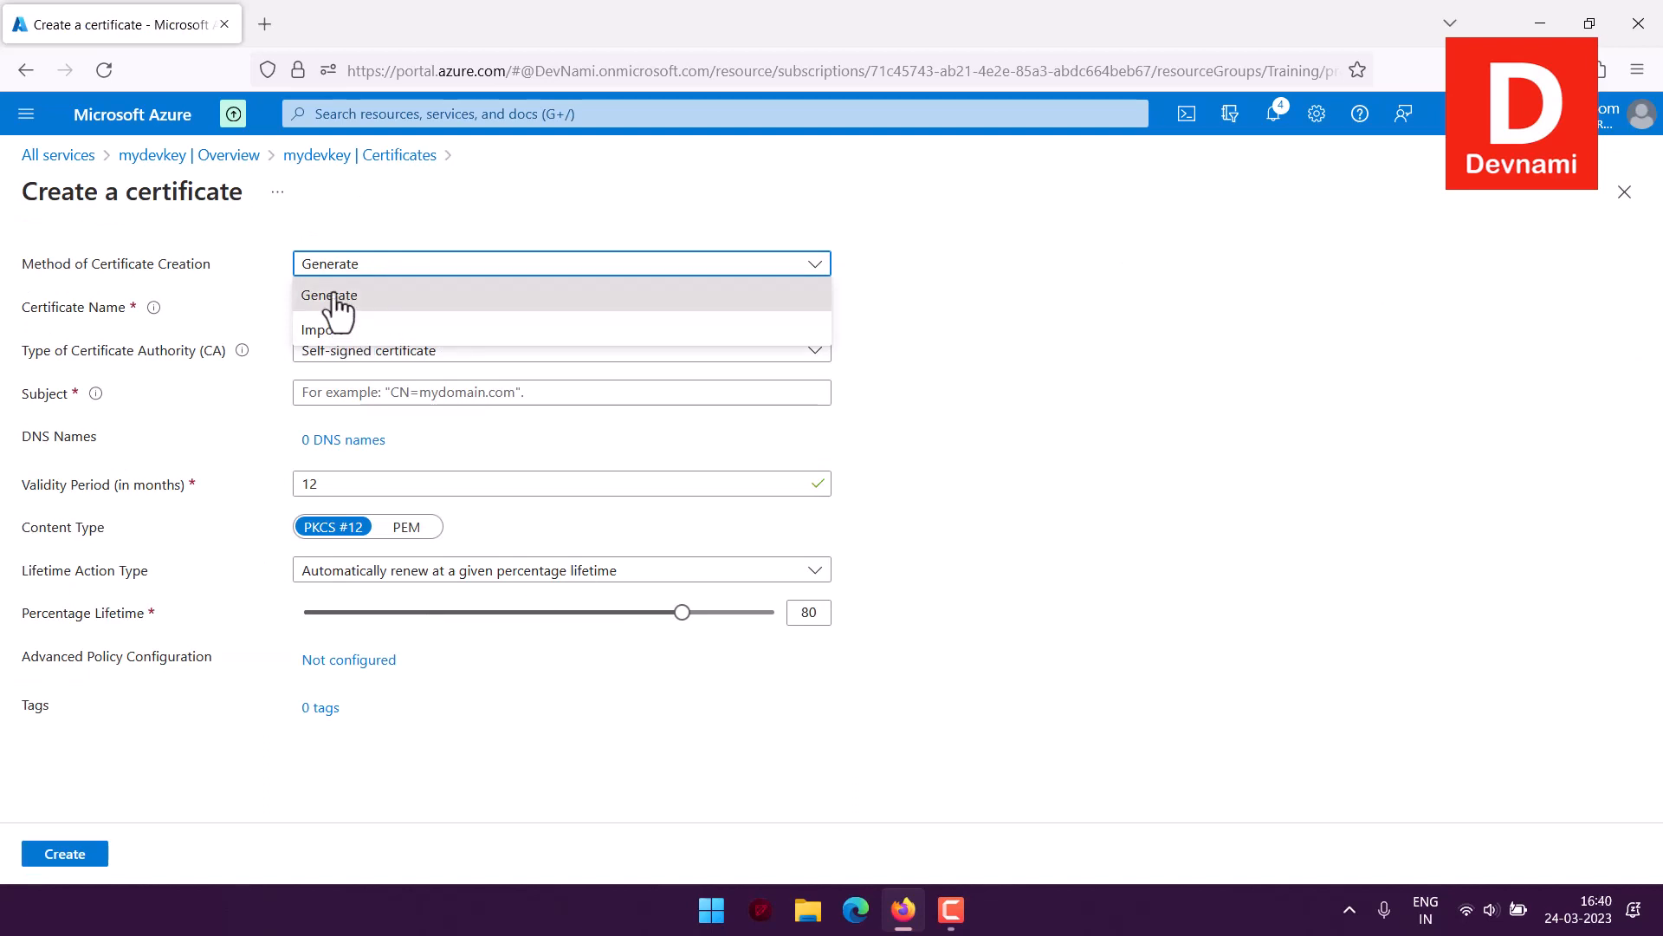
{"action": "left_click", "coordinate": [334, 297]}
{"action": "left_click", "coordinate": [342, 309]}
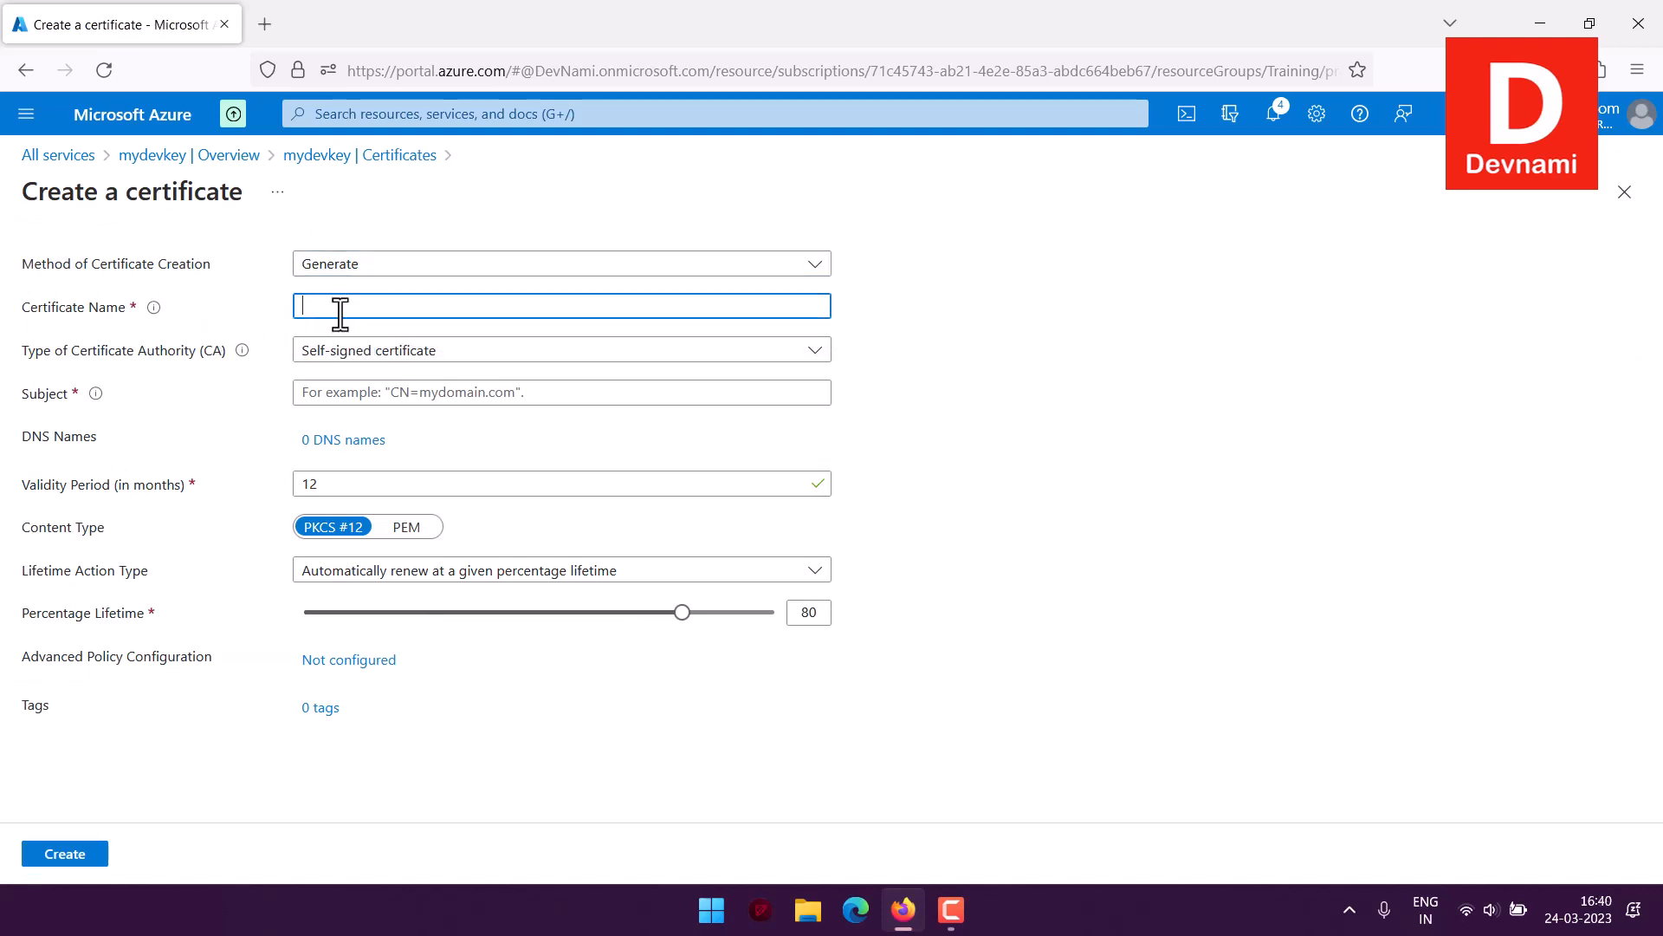
{"action": "left_click", "coordinate": [366, 351]}
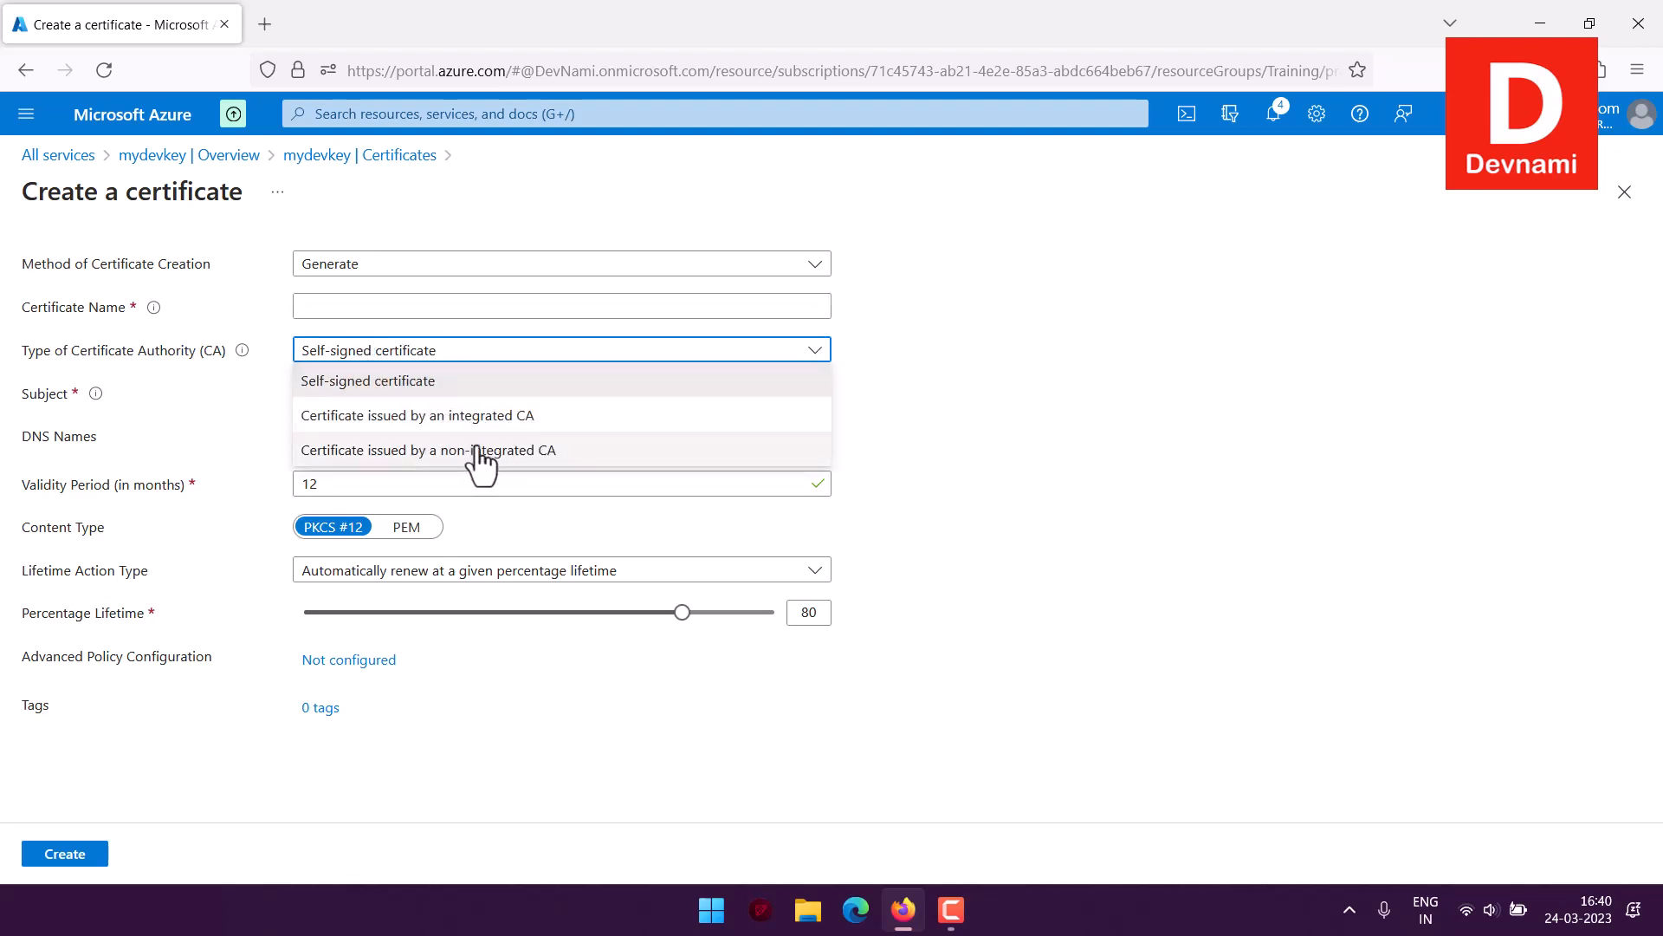
{"action": "left_click", "coordinate": [264, 373]}
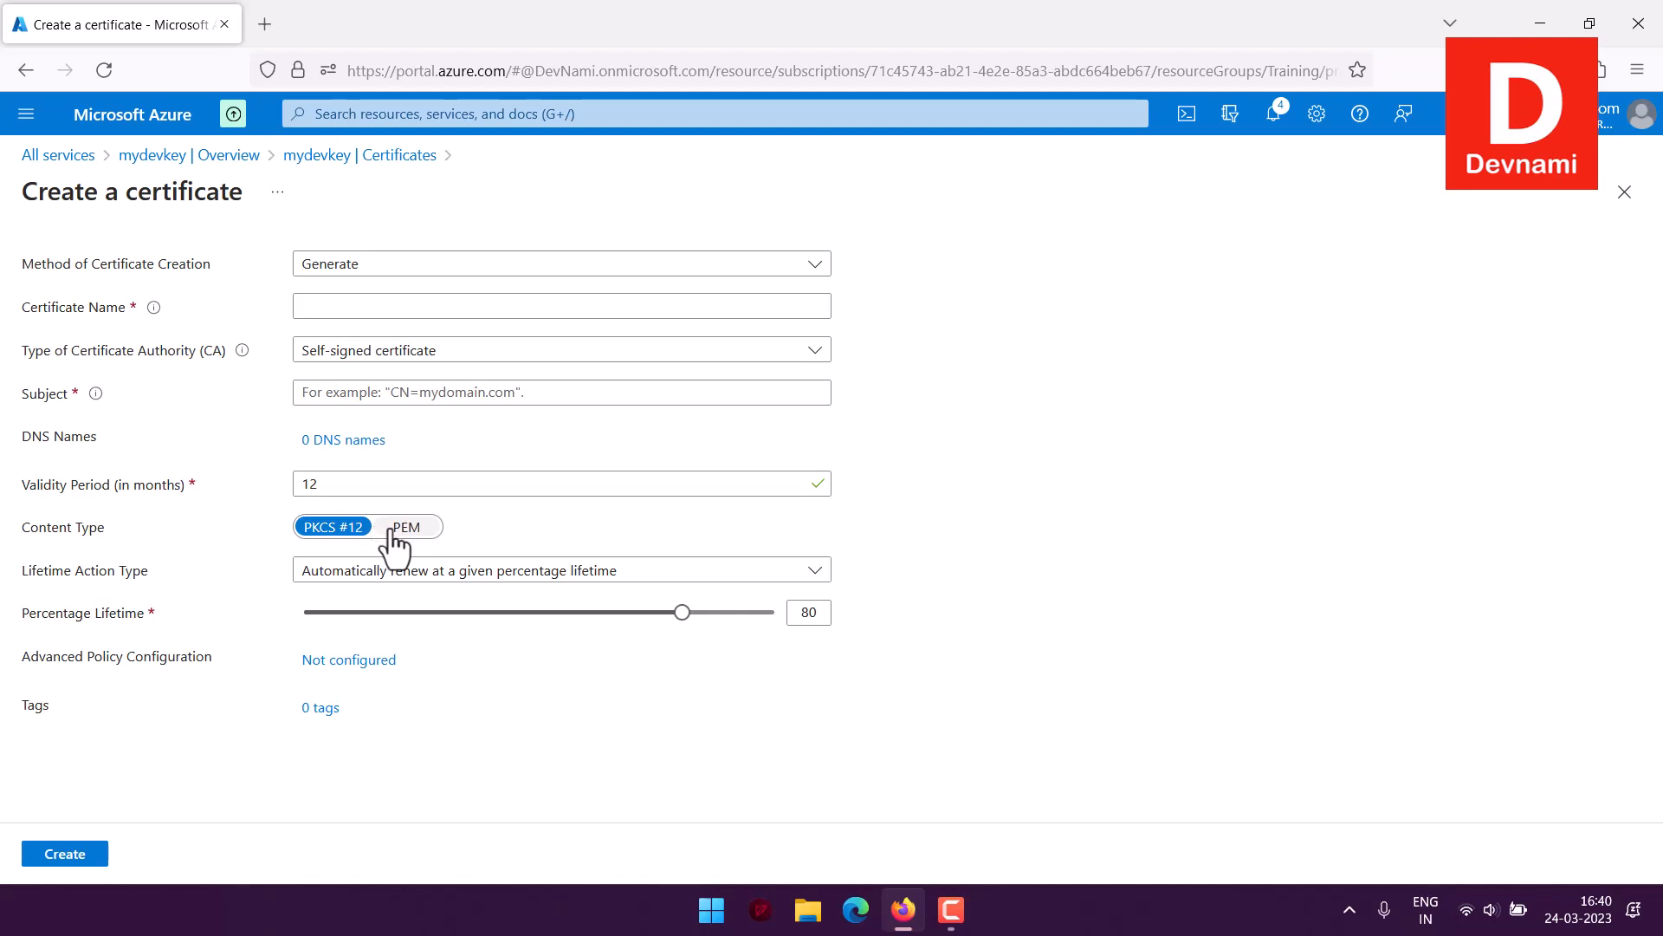
{"action": "left_click", "coordinate": [339, 572]}
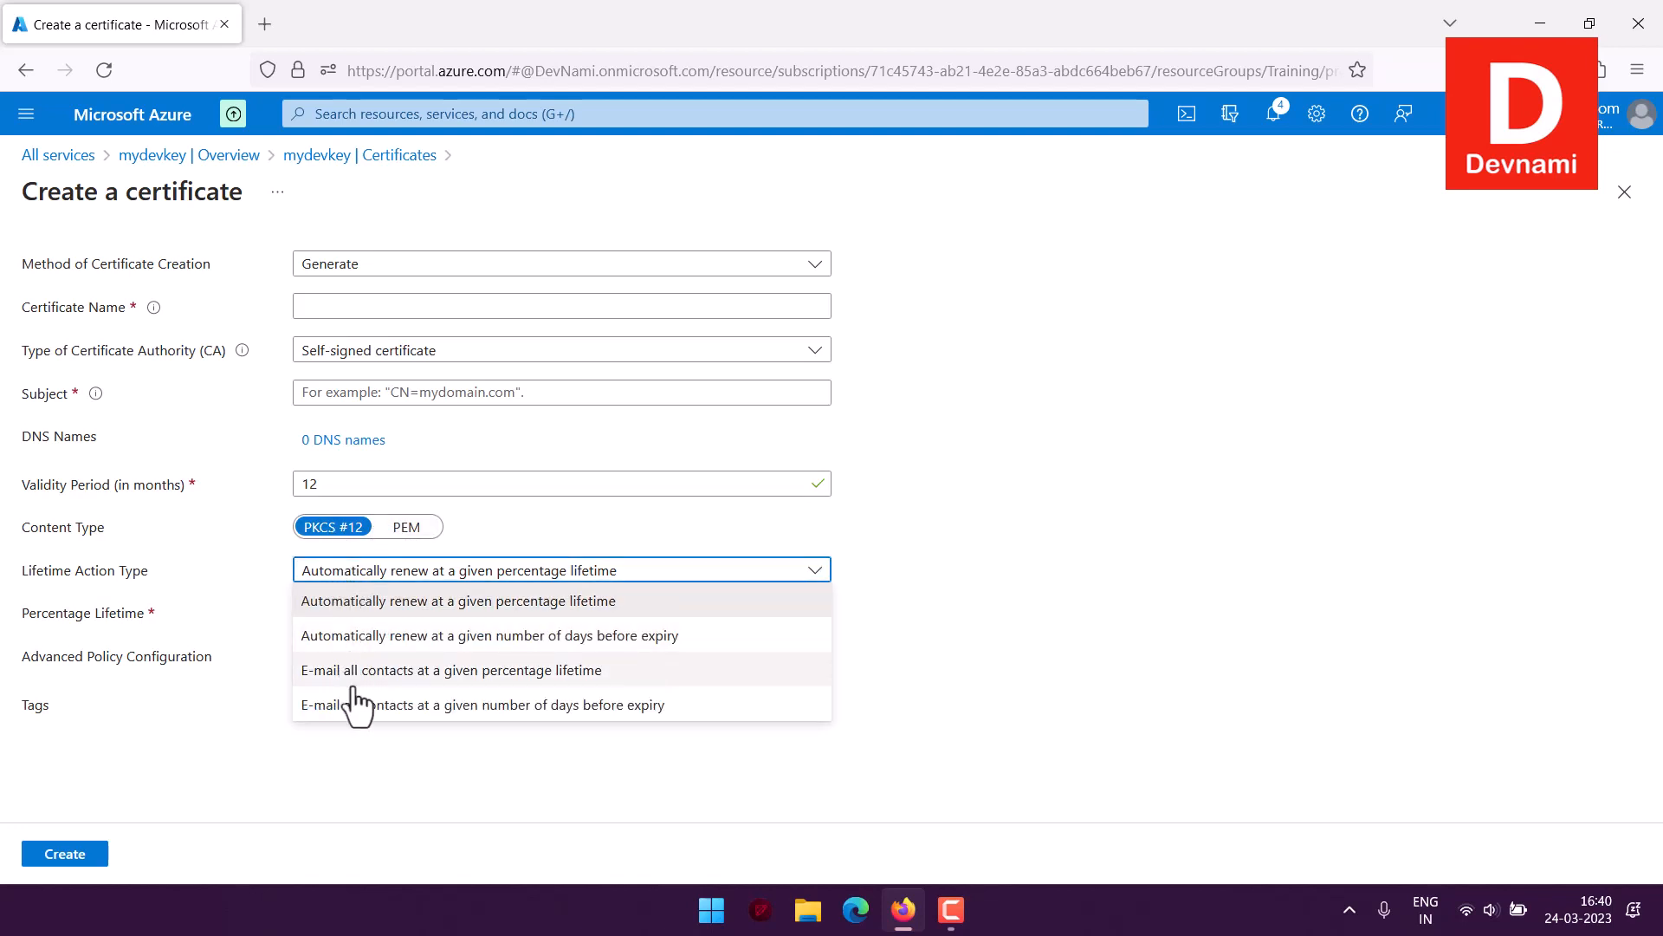
{"action": "left_click", "coordinate": [219, 573]}
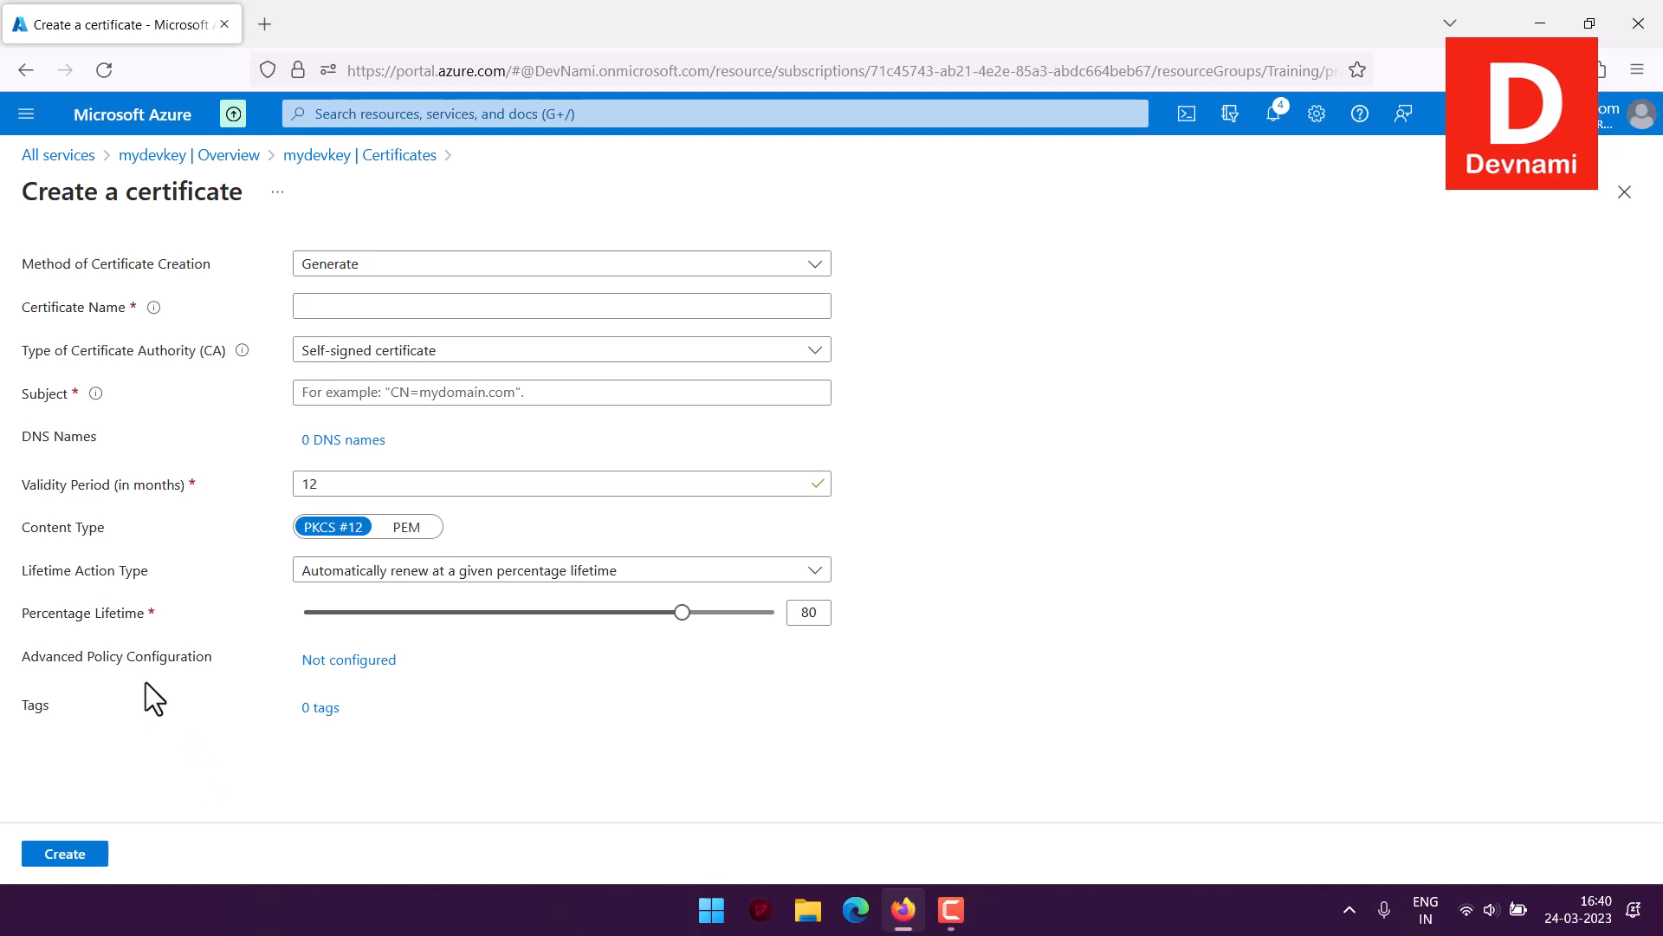
{"action": "left_click", "coordinate": [320, 159]}
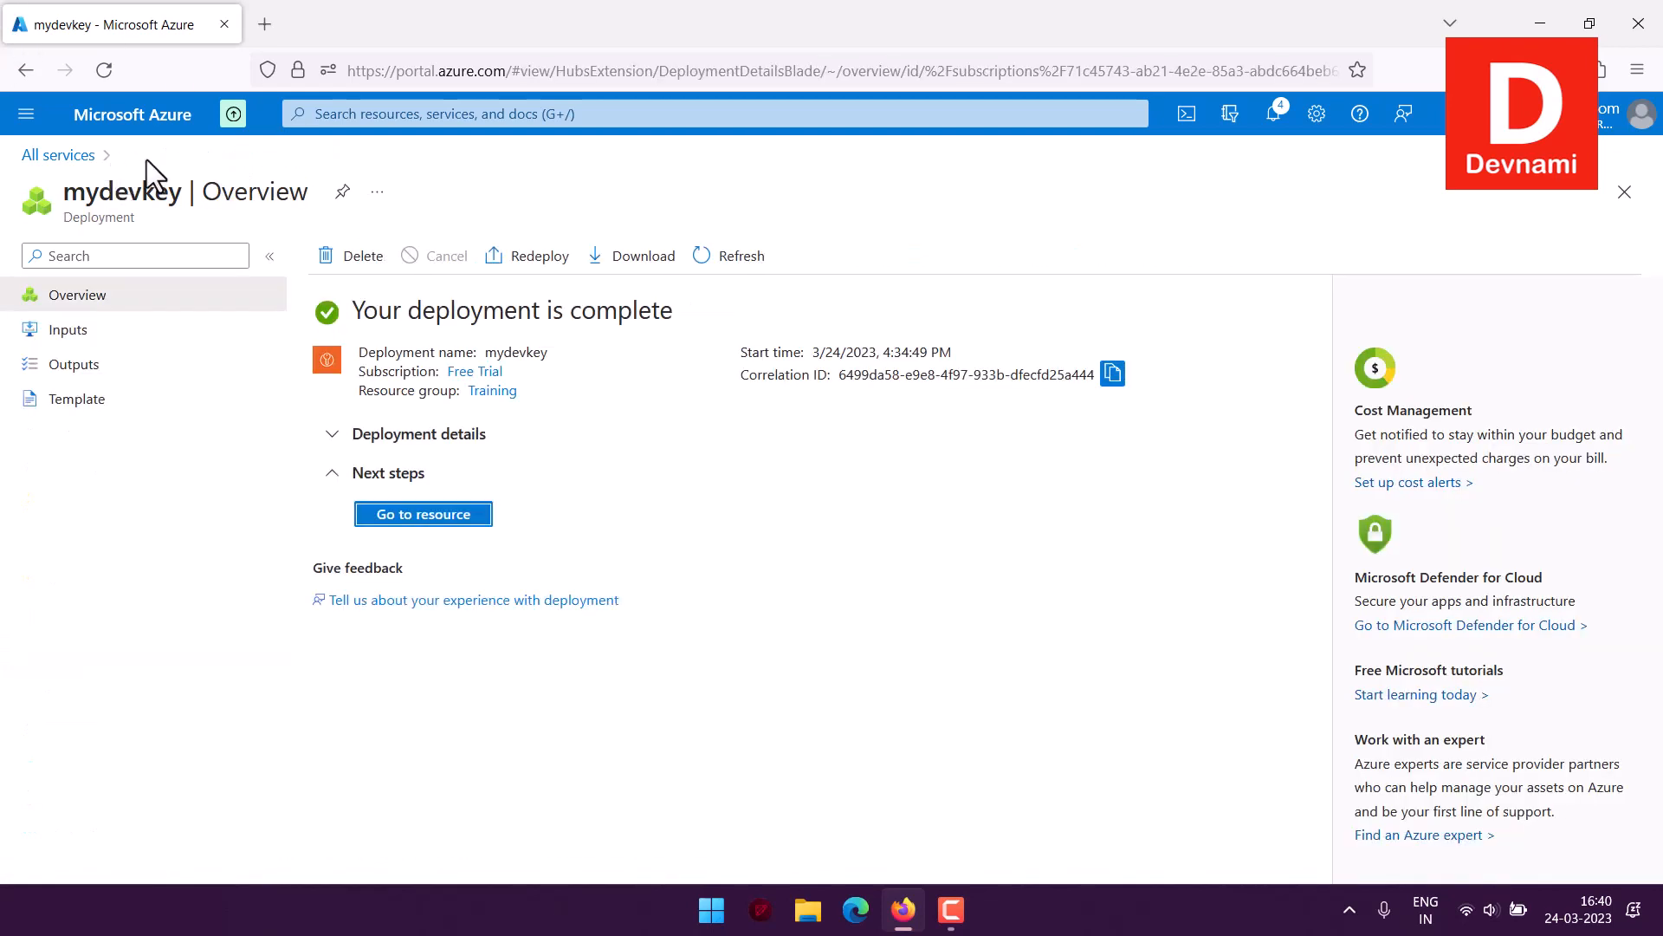
Reopen the mydevkey vault from its deployment, read the soft-delete retention notice, delete the vault and go back to All services
{"action": "left_click", "coordinate": [444, 516]}
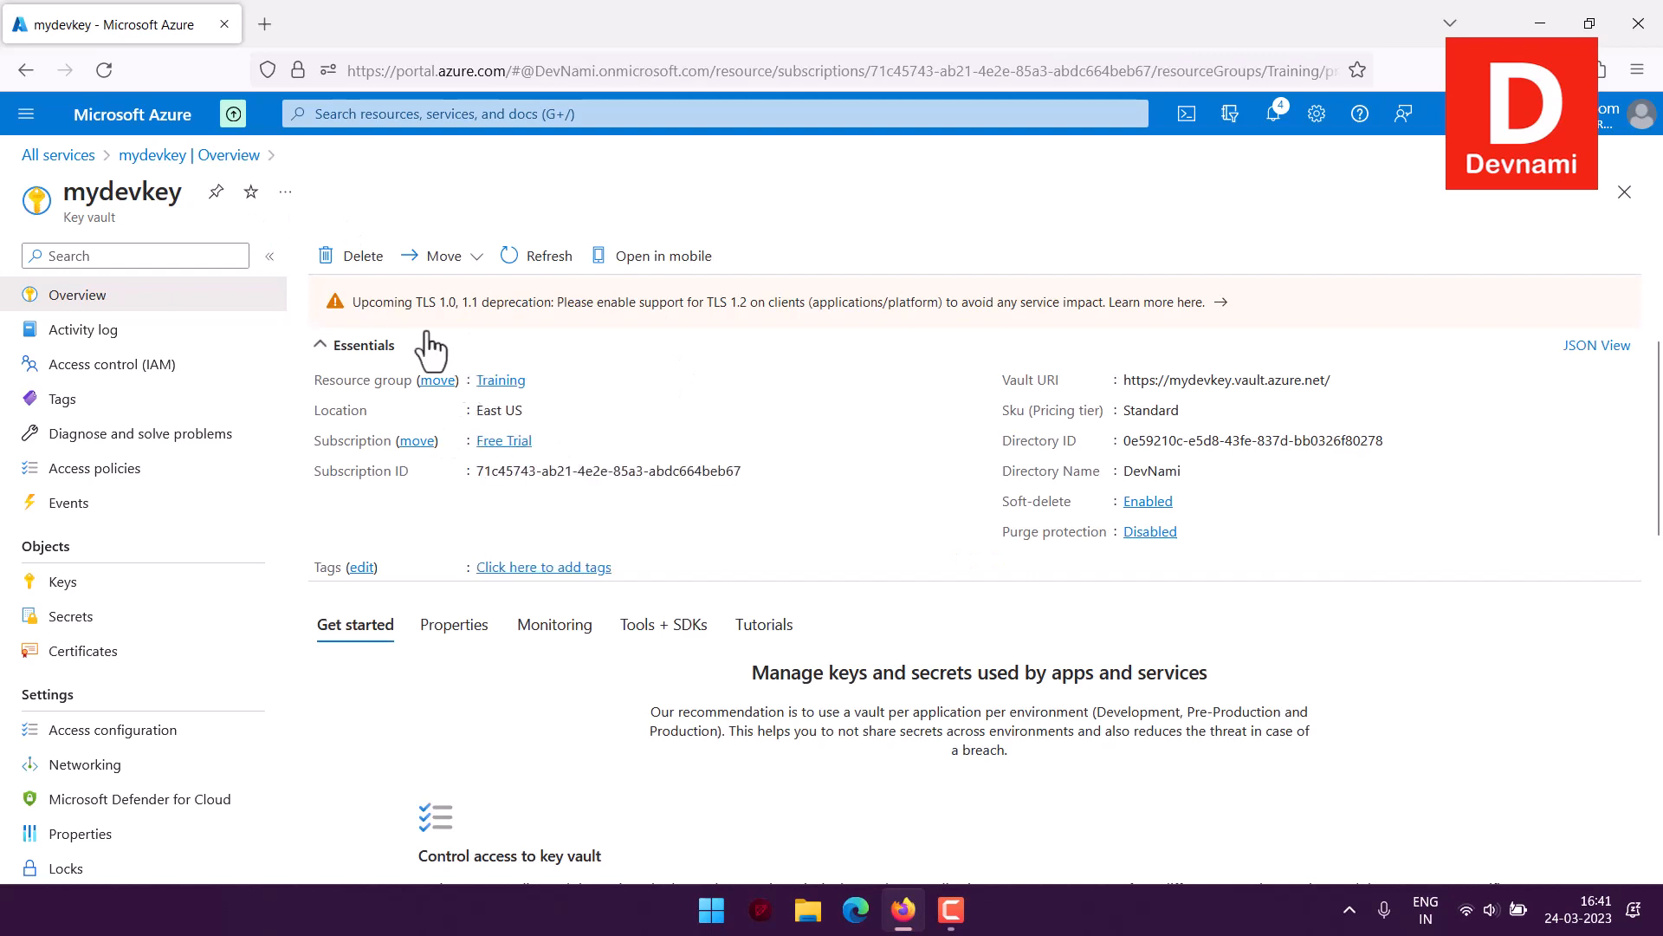
{"action": "left_click", "coordinate": [351, 257]}
{"action": "left_click_drag", "start_coordinate": [810, 494], "coordinate": [1132, 530]}
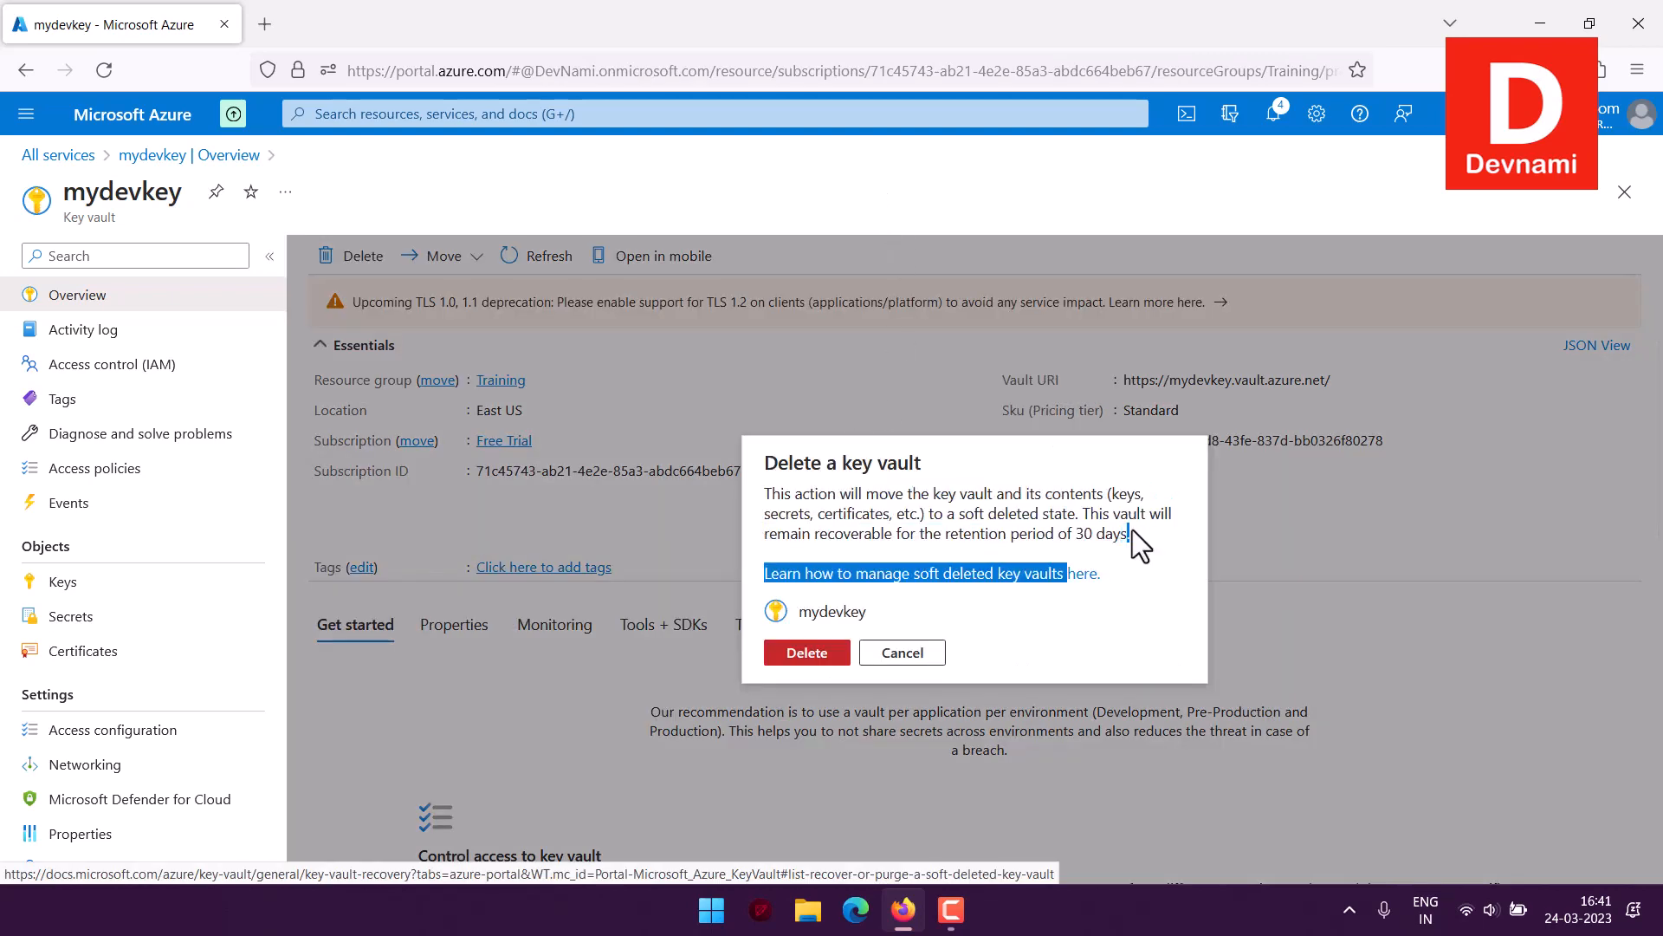
{"action": "left_click", "coordinate": [1129, 531]}
{"action": "left_click_drag", "start_coordinate": [984, 503], "coordinate": [1126, 538]}
{"action": "left_click", "coordinate": [1125, 530]}
{"action": "left_click", "coordinate": [975, 513]}
{"action": "left_click", "coordinate": [1124, 538]}
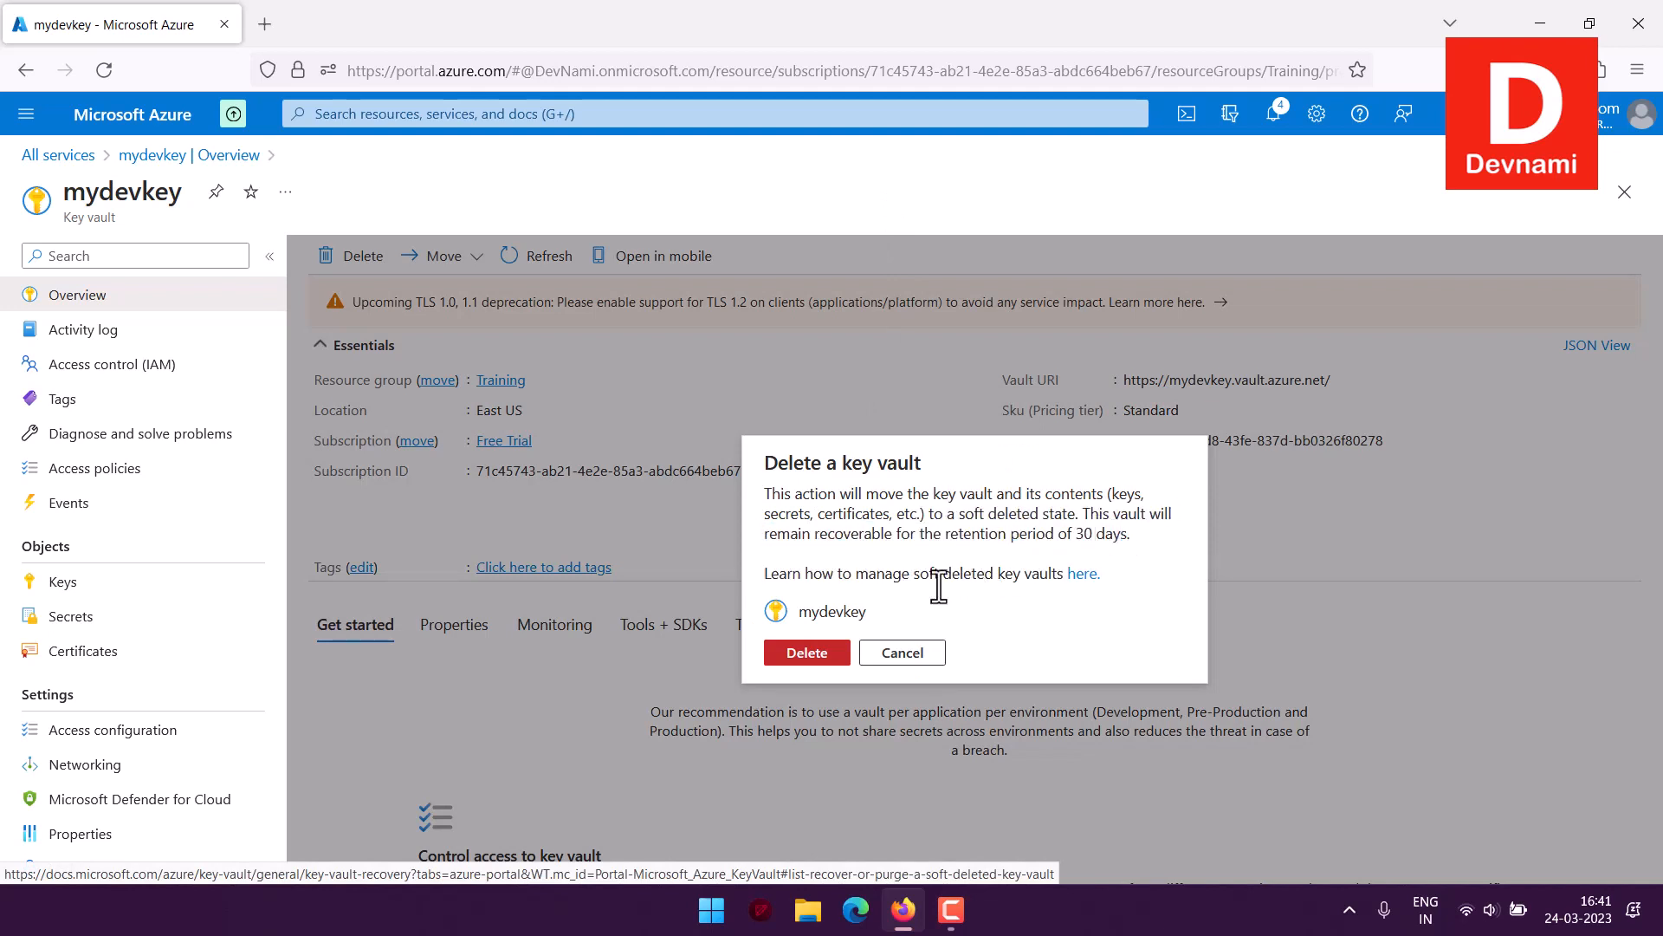
{"action": "left_click", "coordinate": [806, 652]}
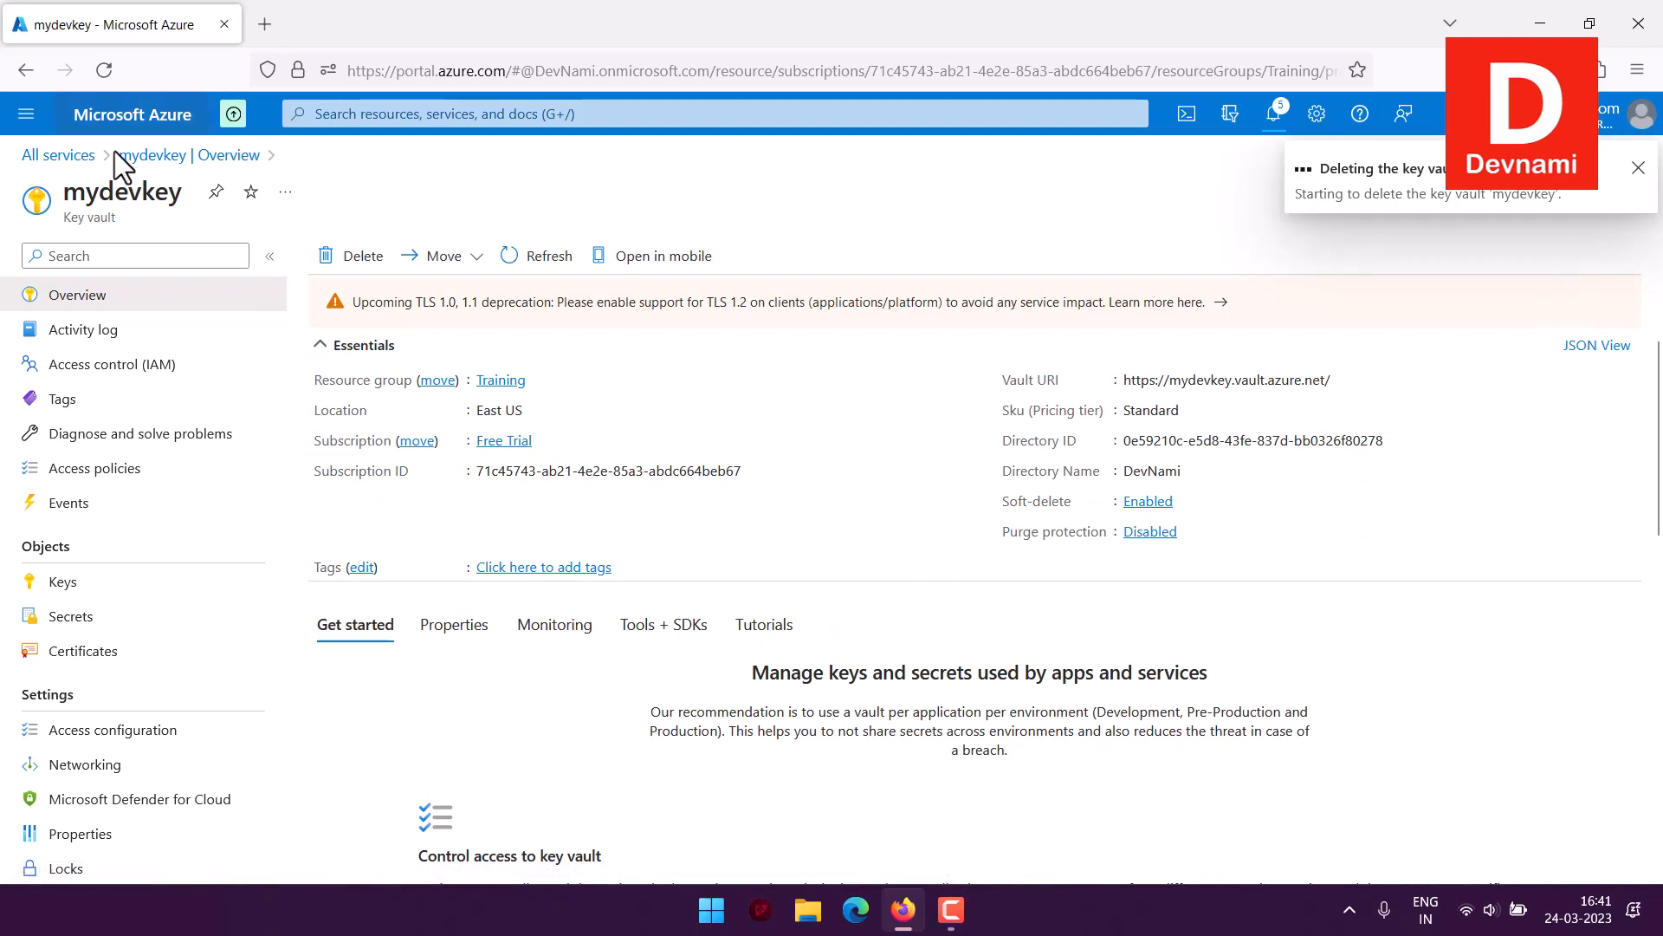
{"action": "left_click", "coordinate": [74, 156]}
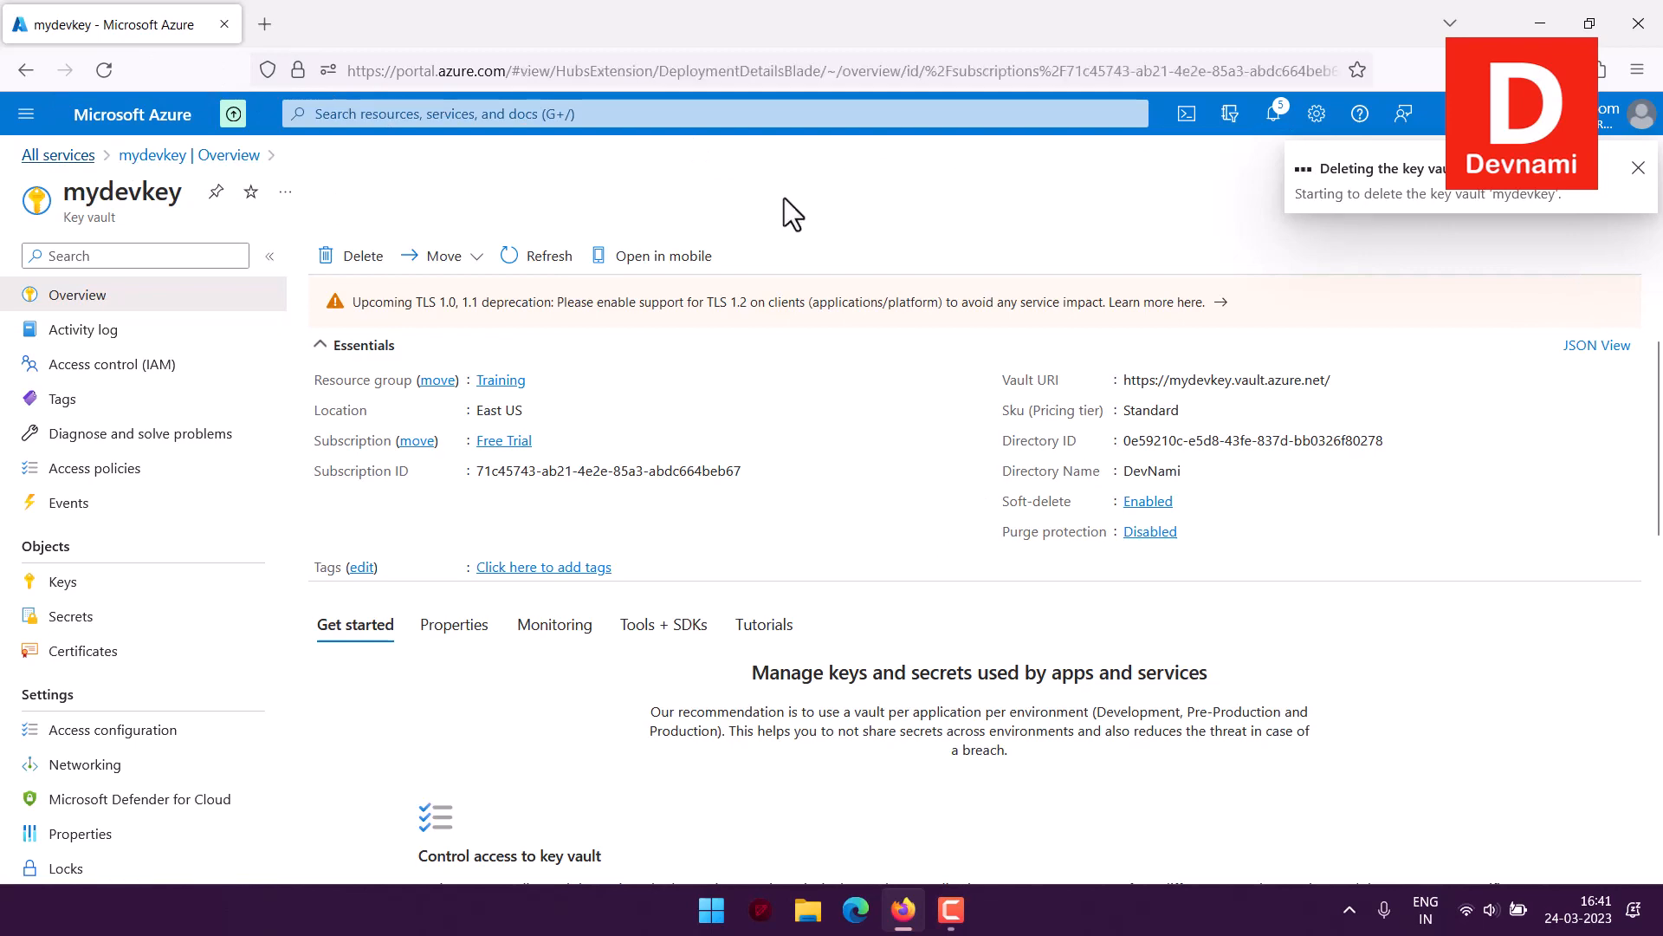
{"action": "left_click", "coordinate": [58, 156]}
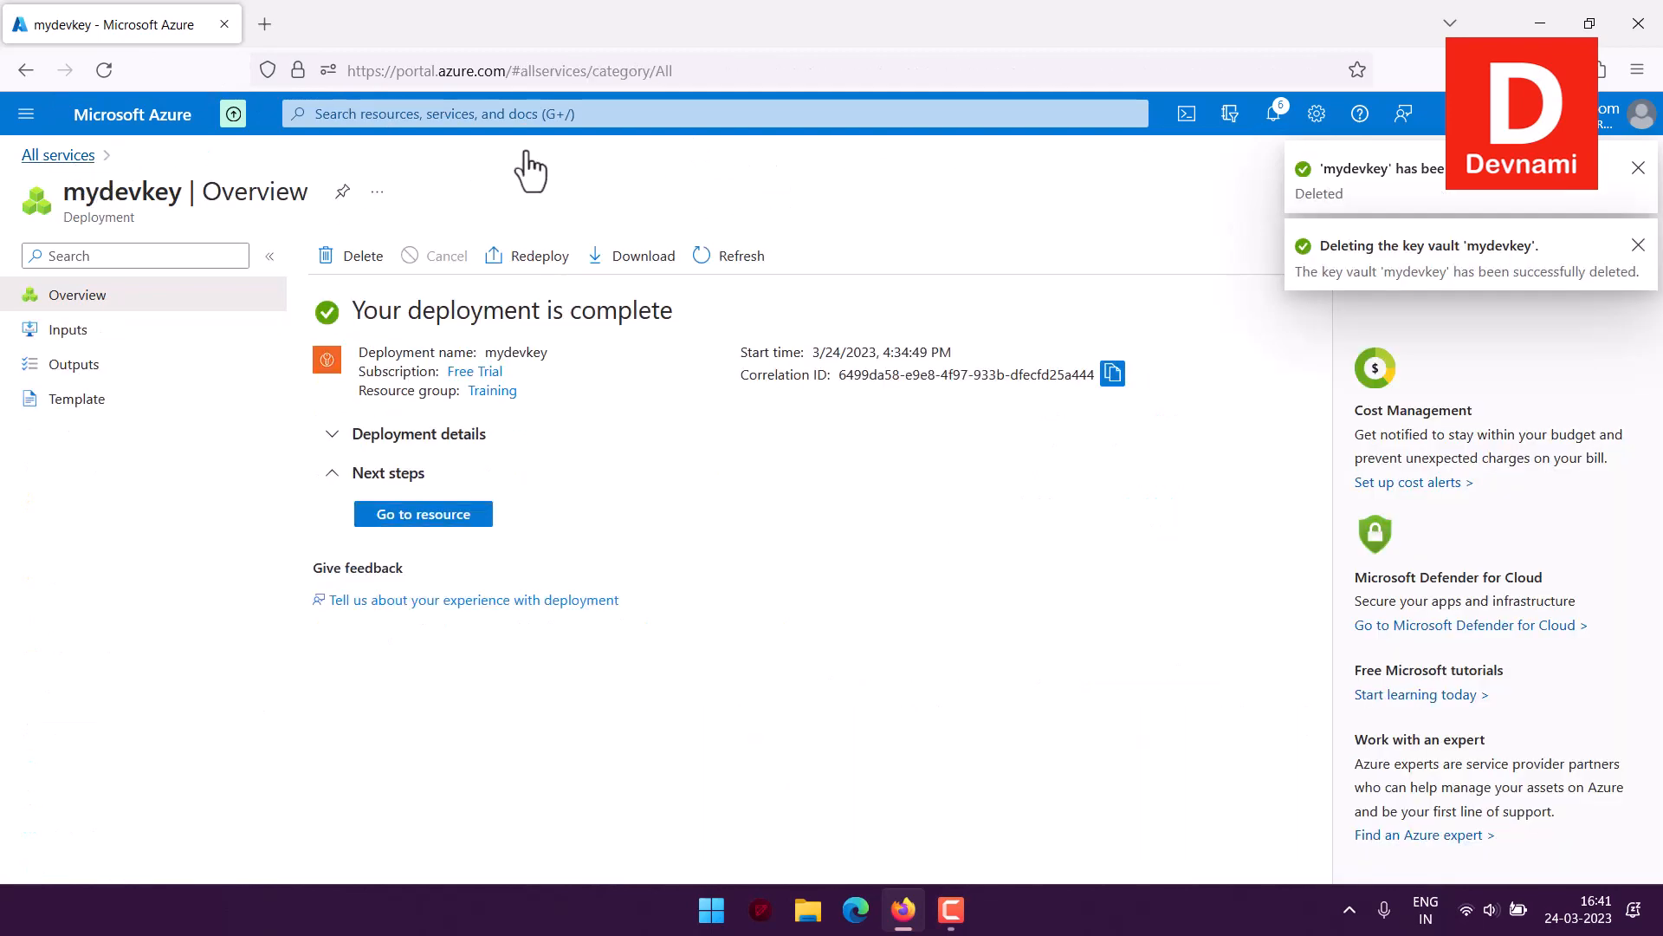